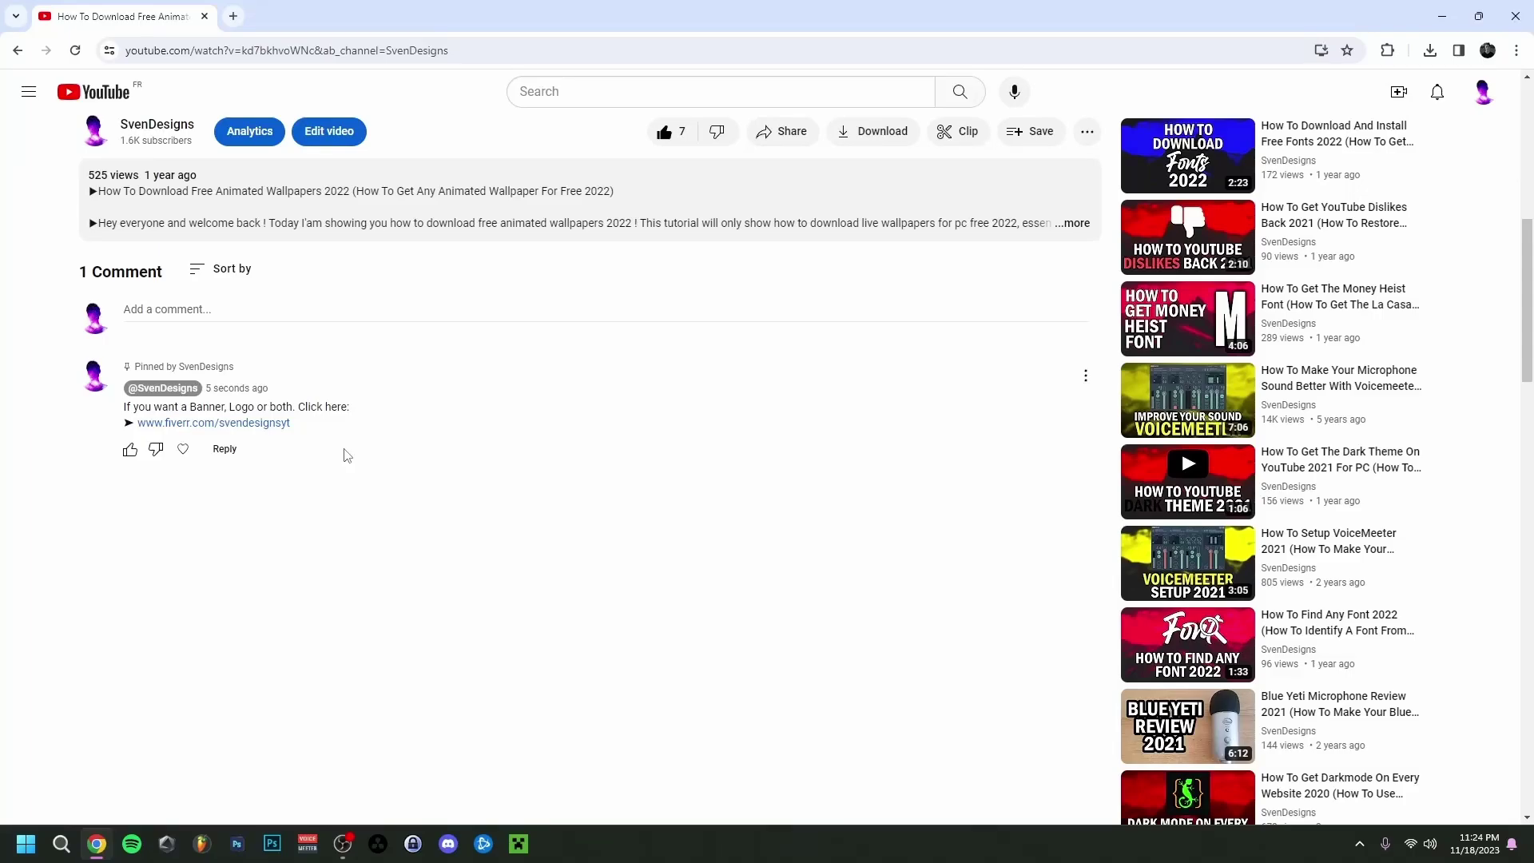
- Open the fiverr.com link from the video's pinned comment
click(259, 424)
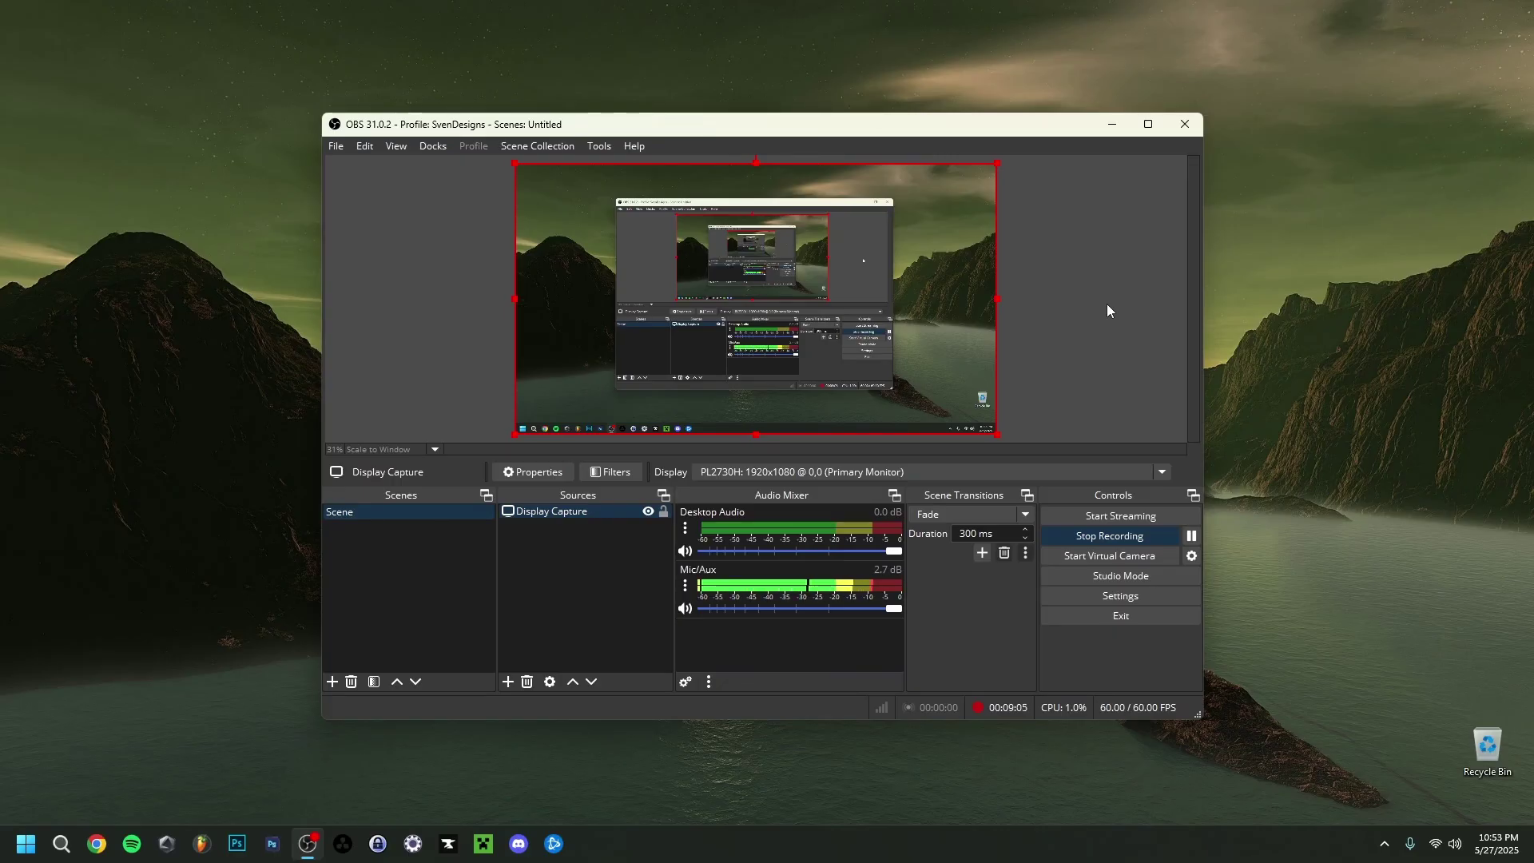
- Minimize OBS, confirm Windows Update reports the PC up to date, and close Settings
click(1111, 125)
click(60, 844)
text(check for)
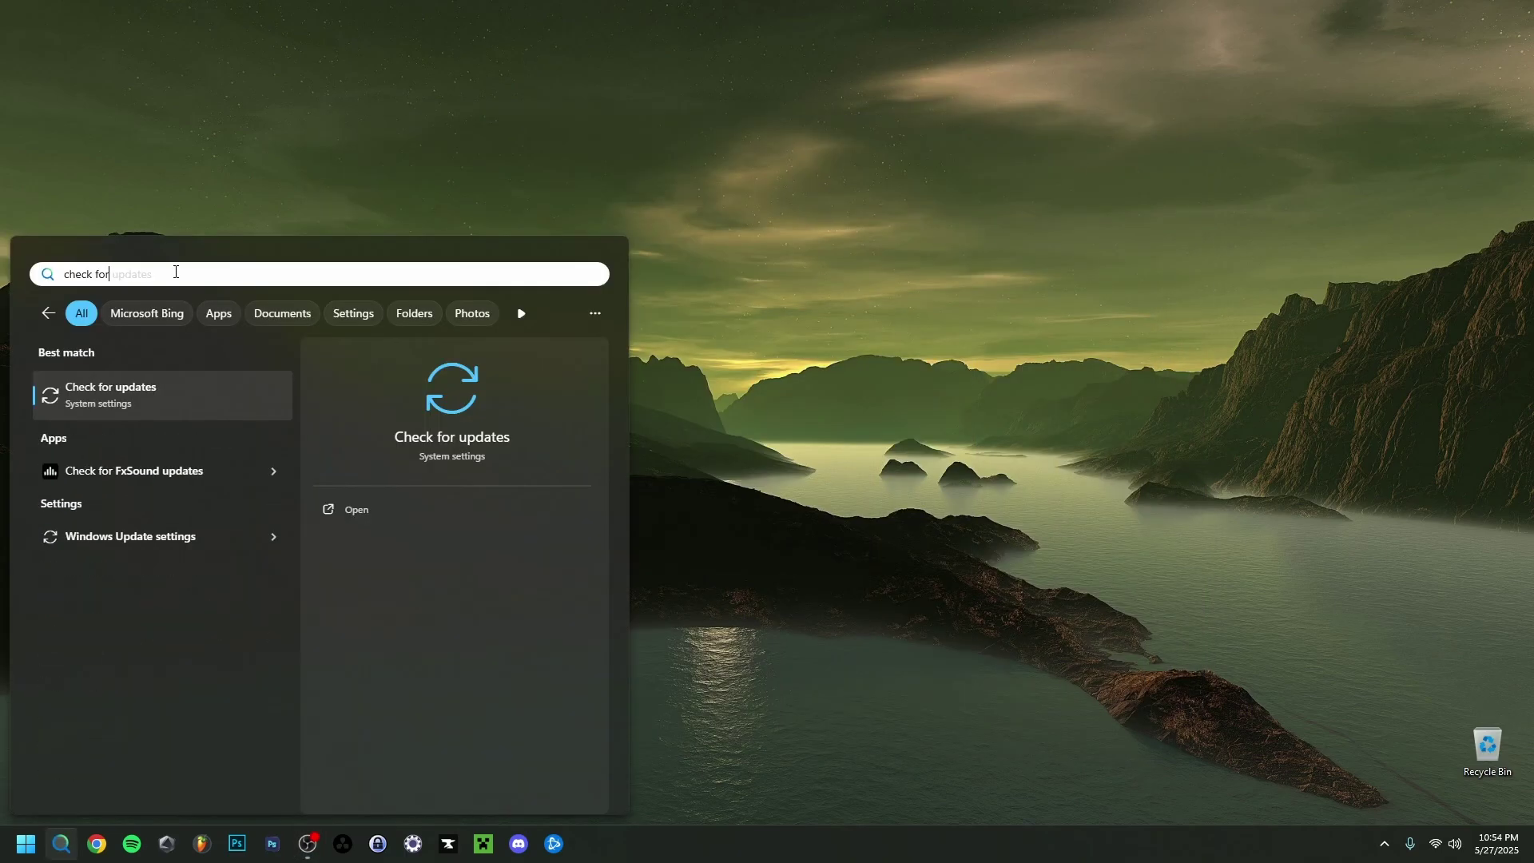
click(165, 396)
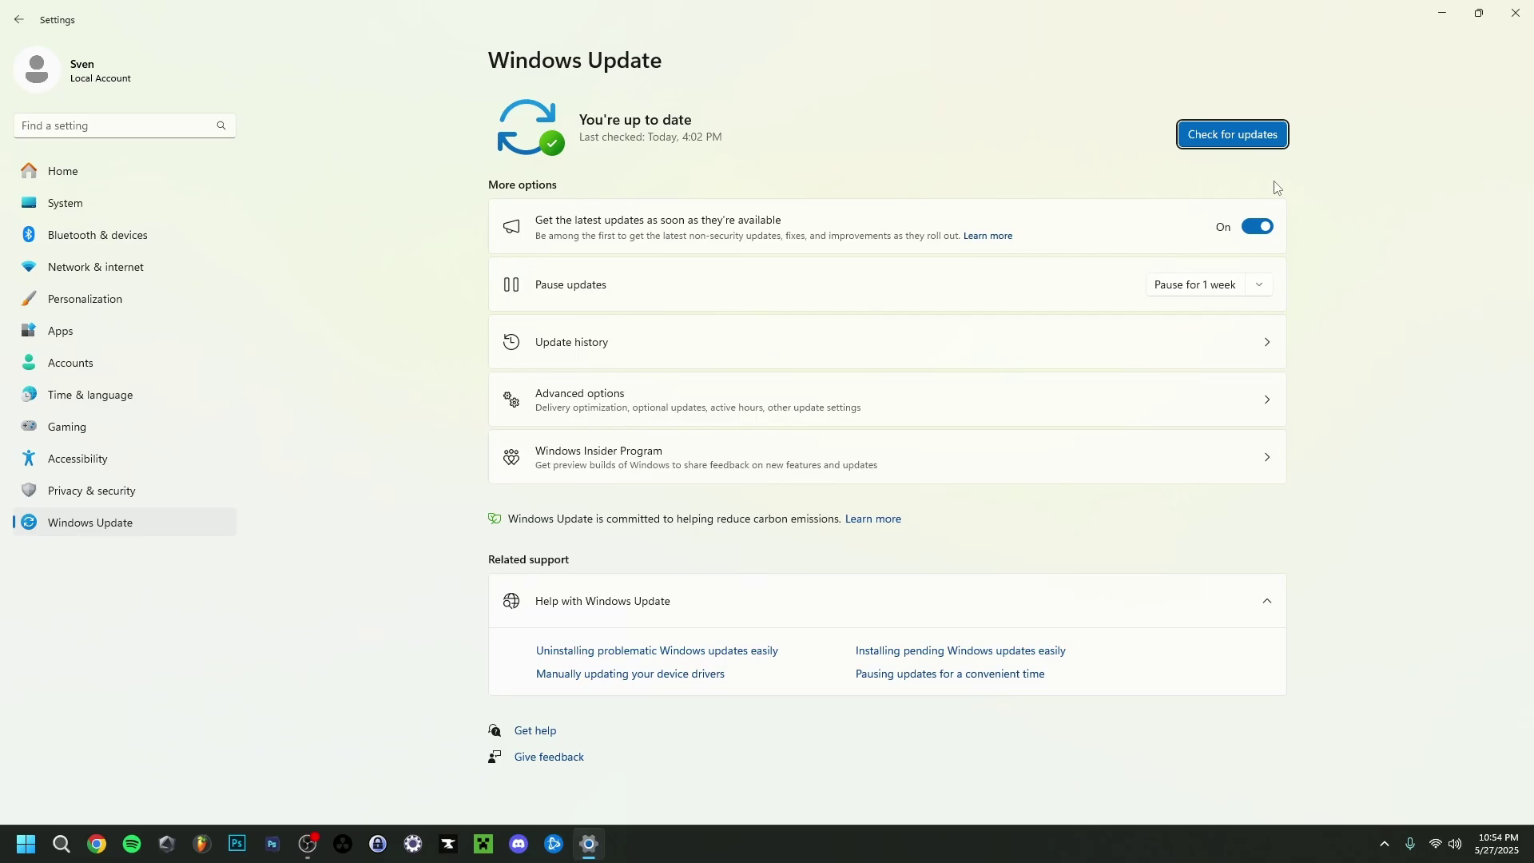
key(alt+F4)
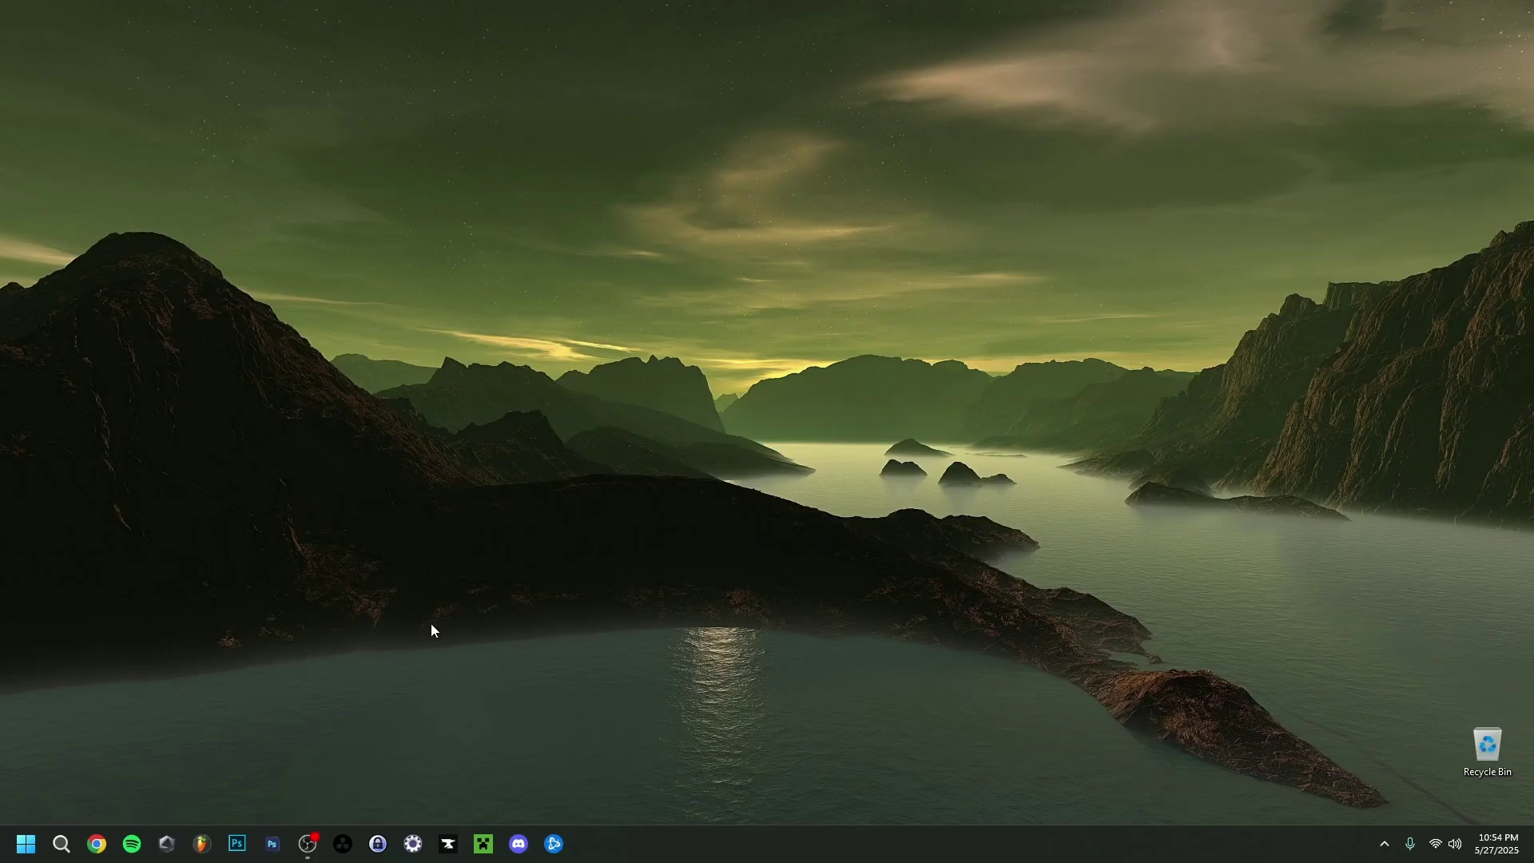
- Review Armoury Crate's Update Center lists for the app and device components, then close it
click(167, 846)
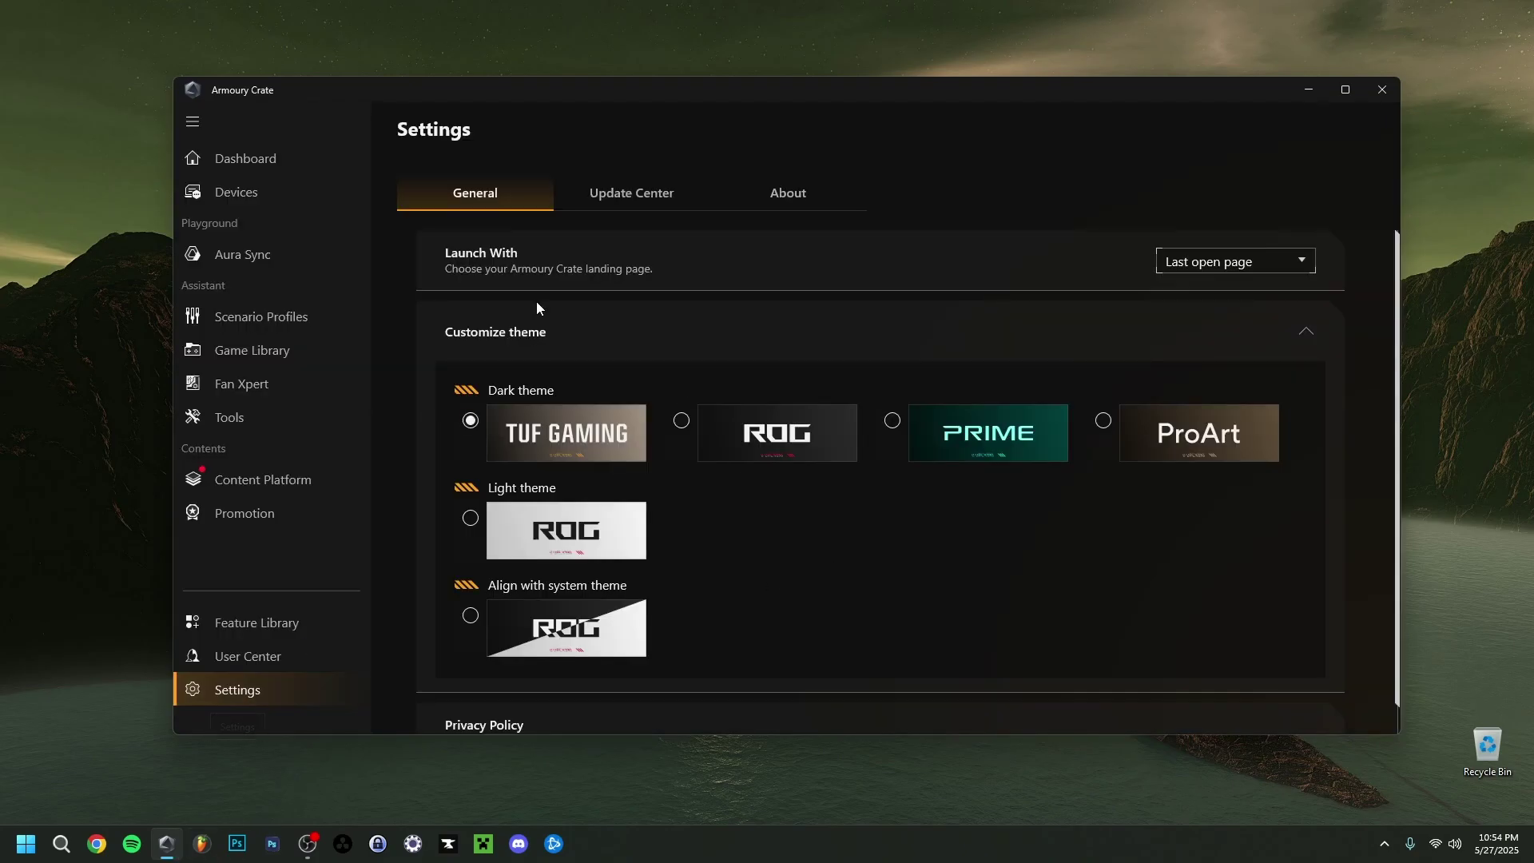
click(607, 197)
scroll(1188, 529, down, 3)
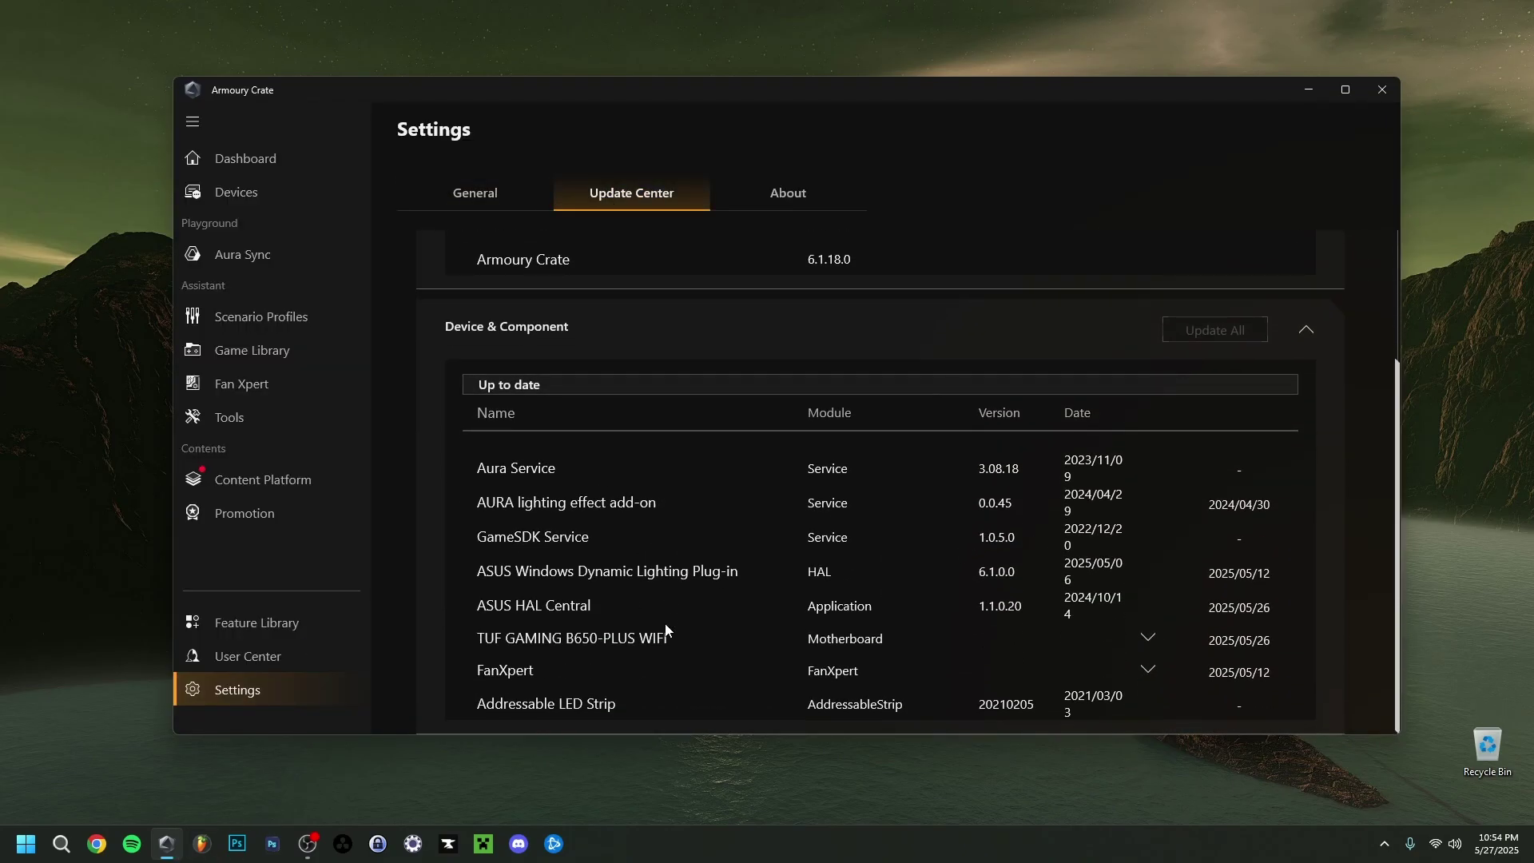
scroll(659, 635, up, 3)
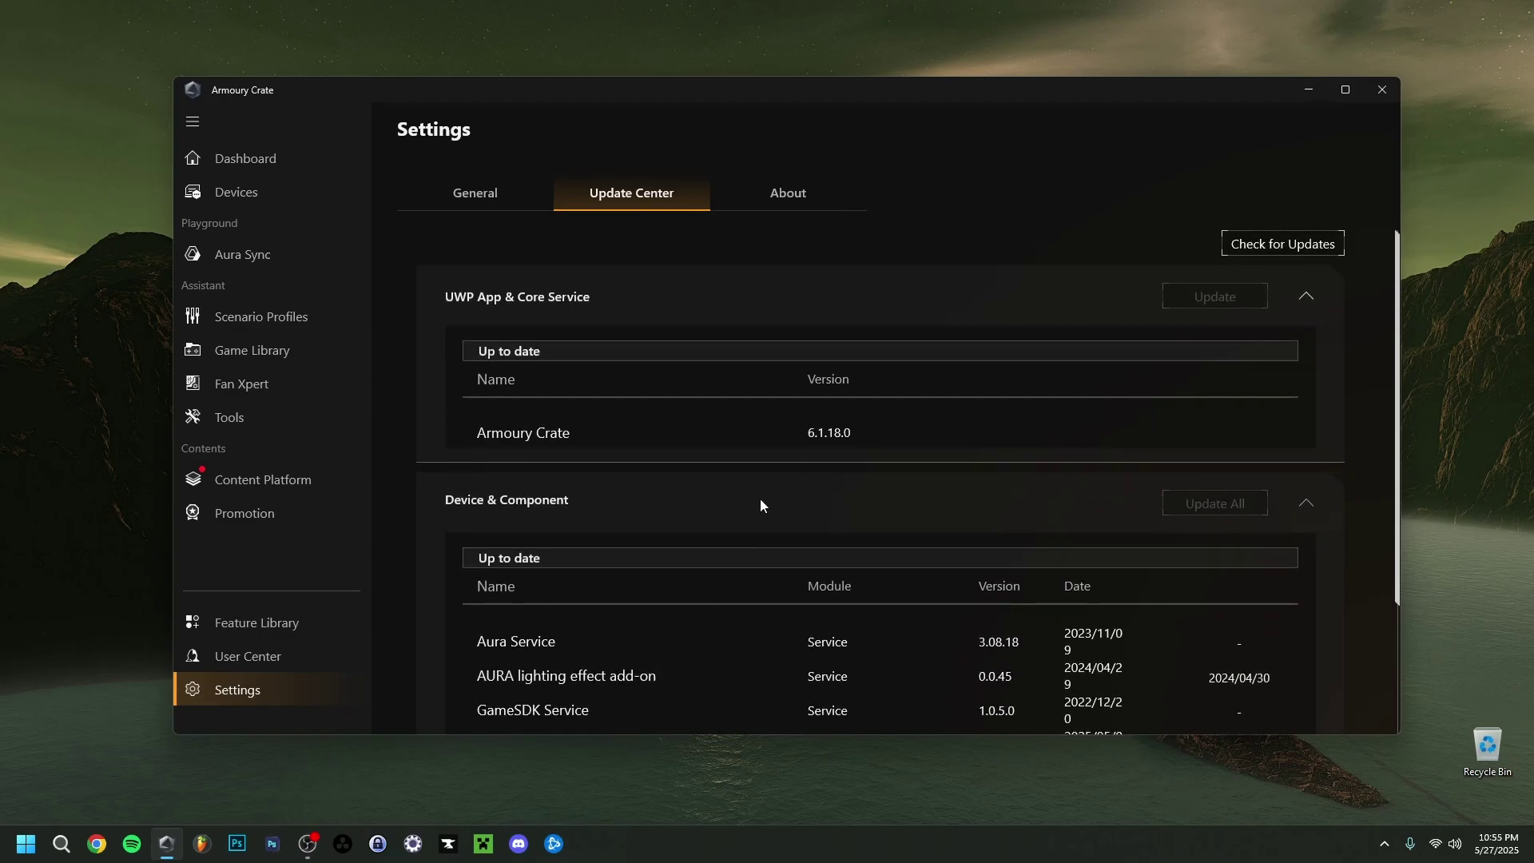
scroll(847, 497, down, 3)
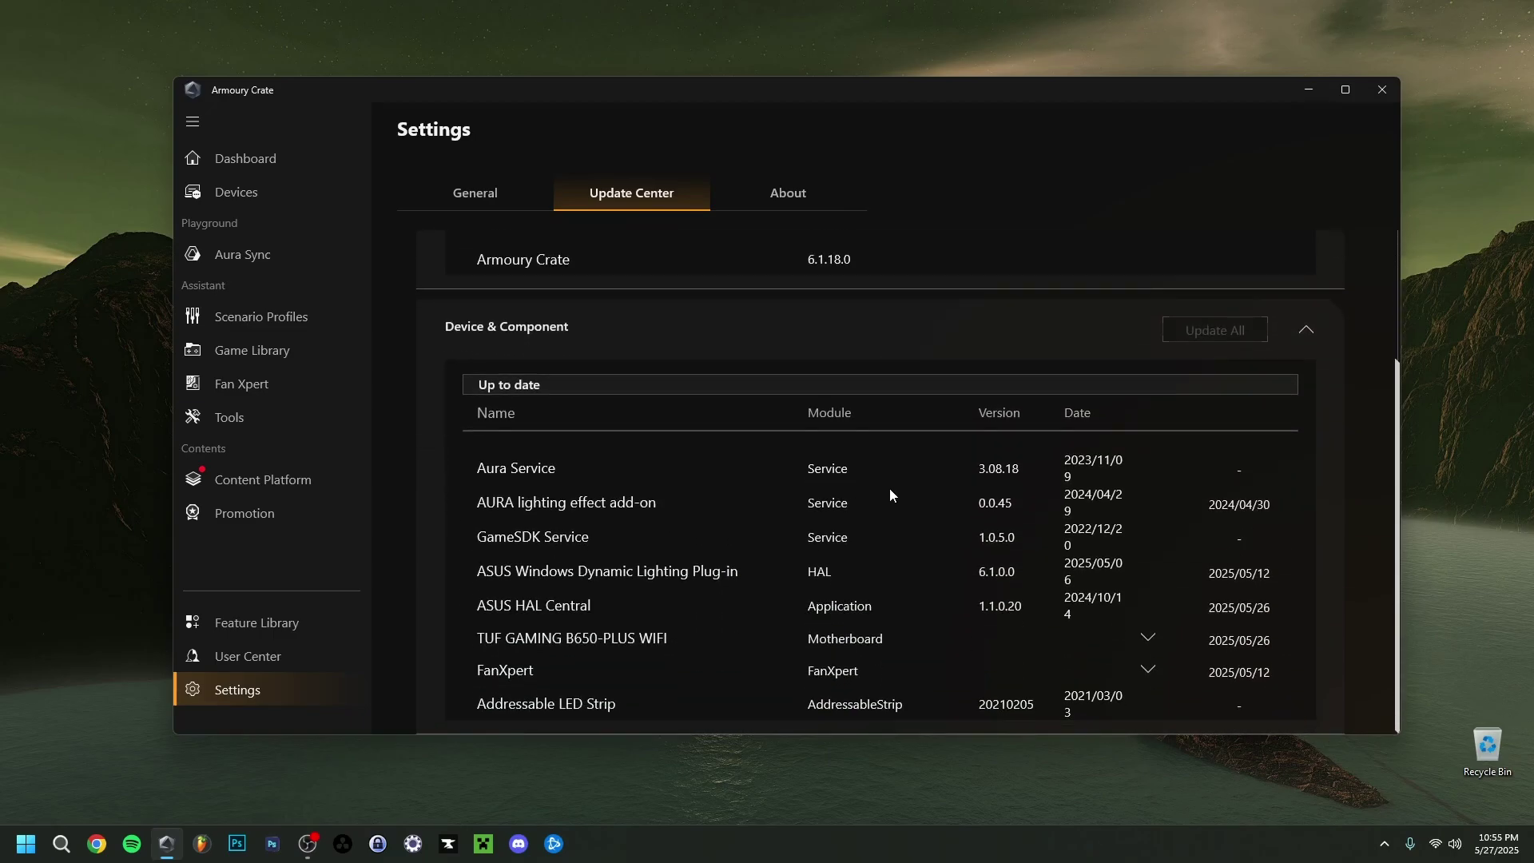
scroll(1200, 389, up, 3)
scroll(1214, 432, up, 1)
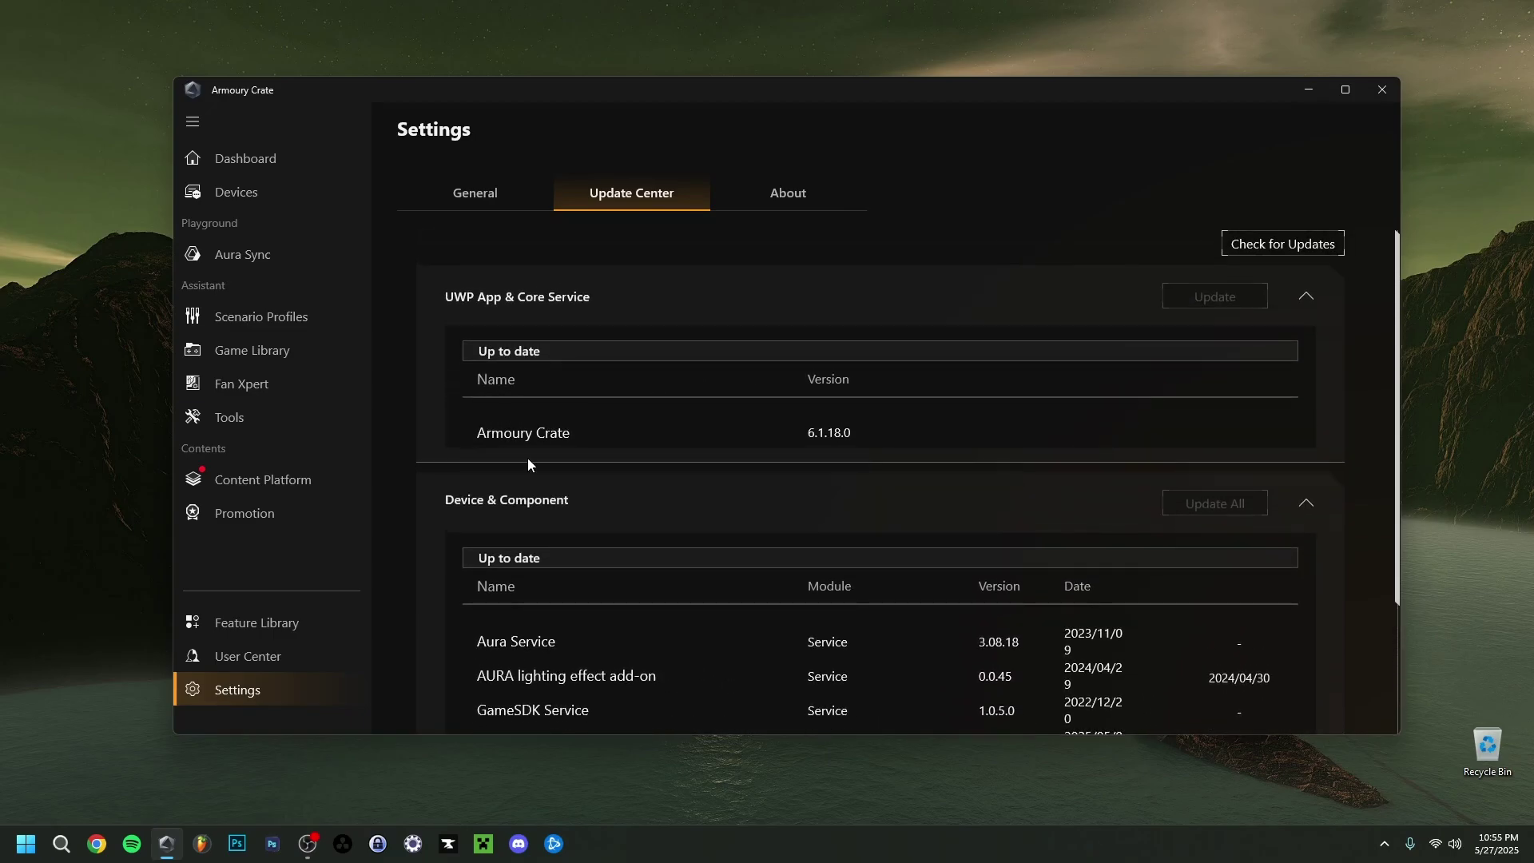
scroll(648, 459, down, 3)
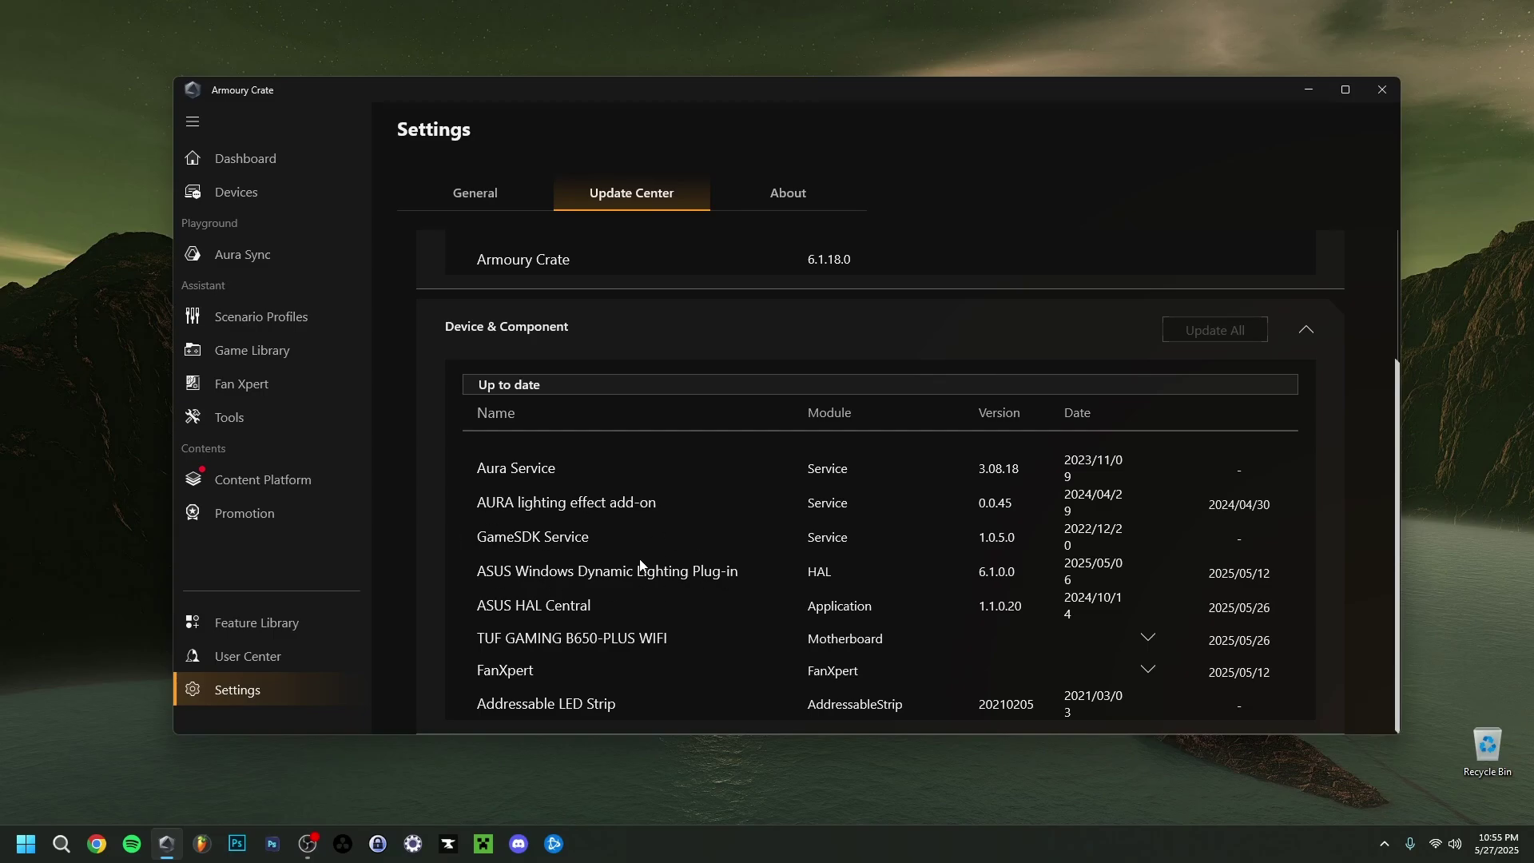
scroll(639, 545, up, 2)
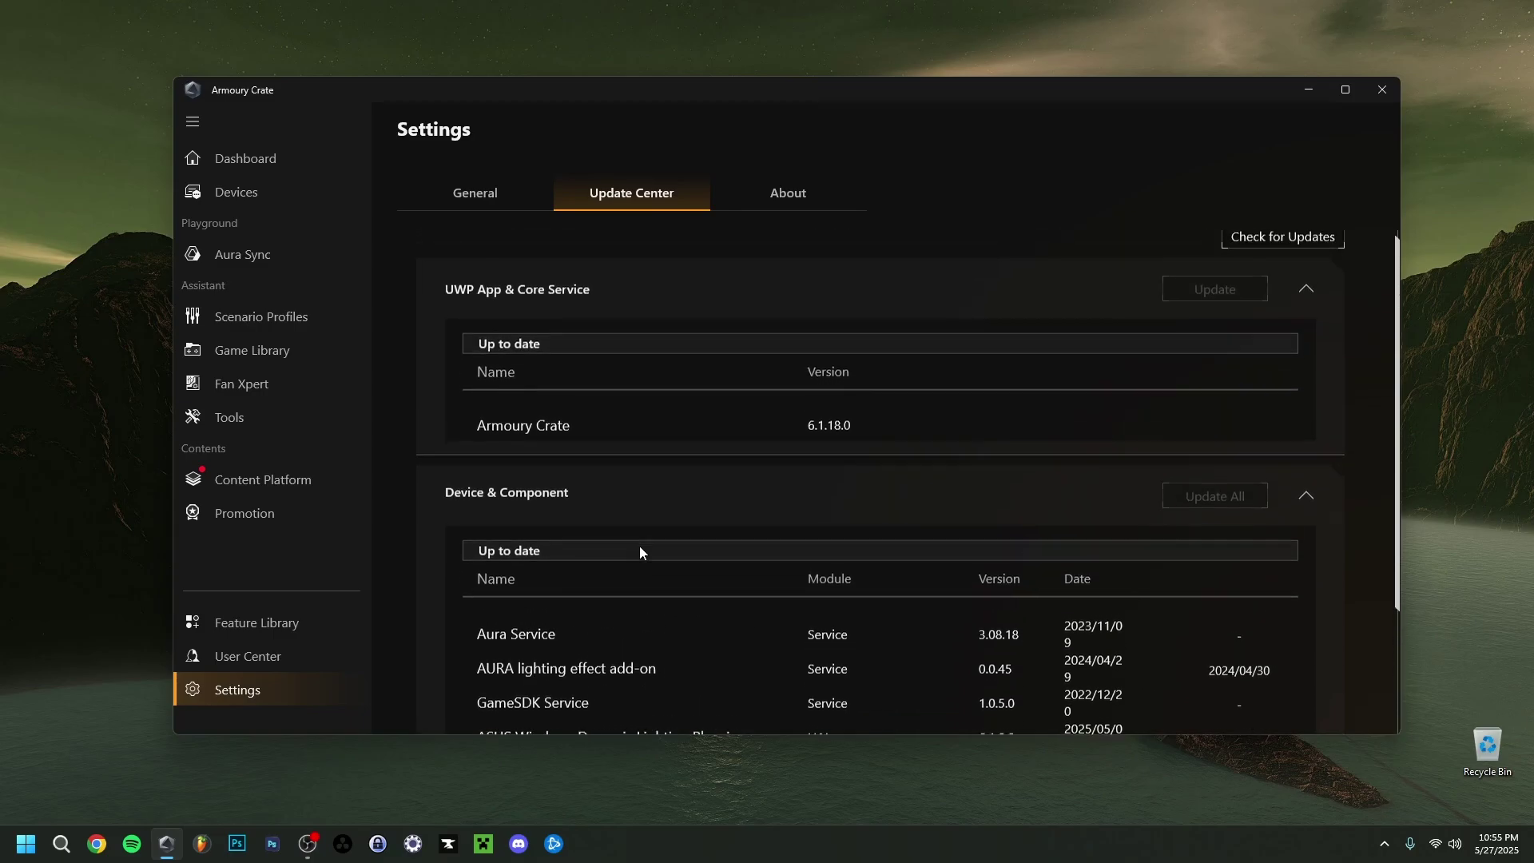
key(alt+F4)
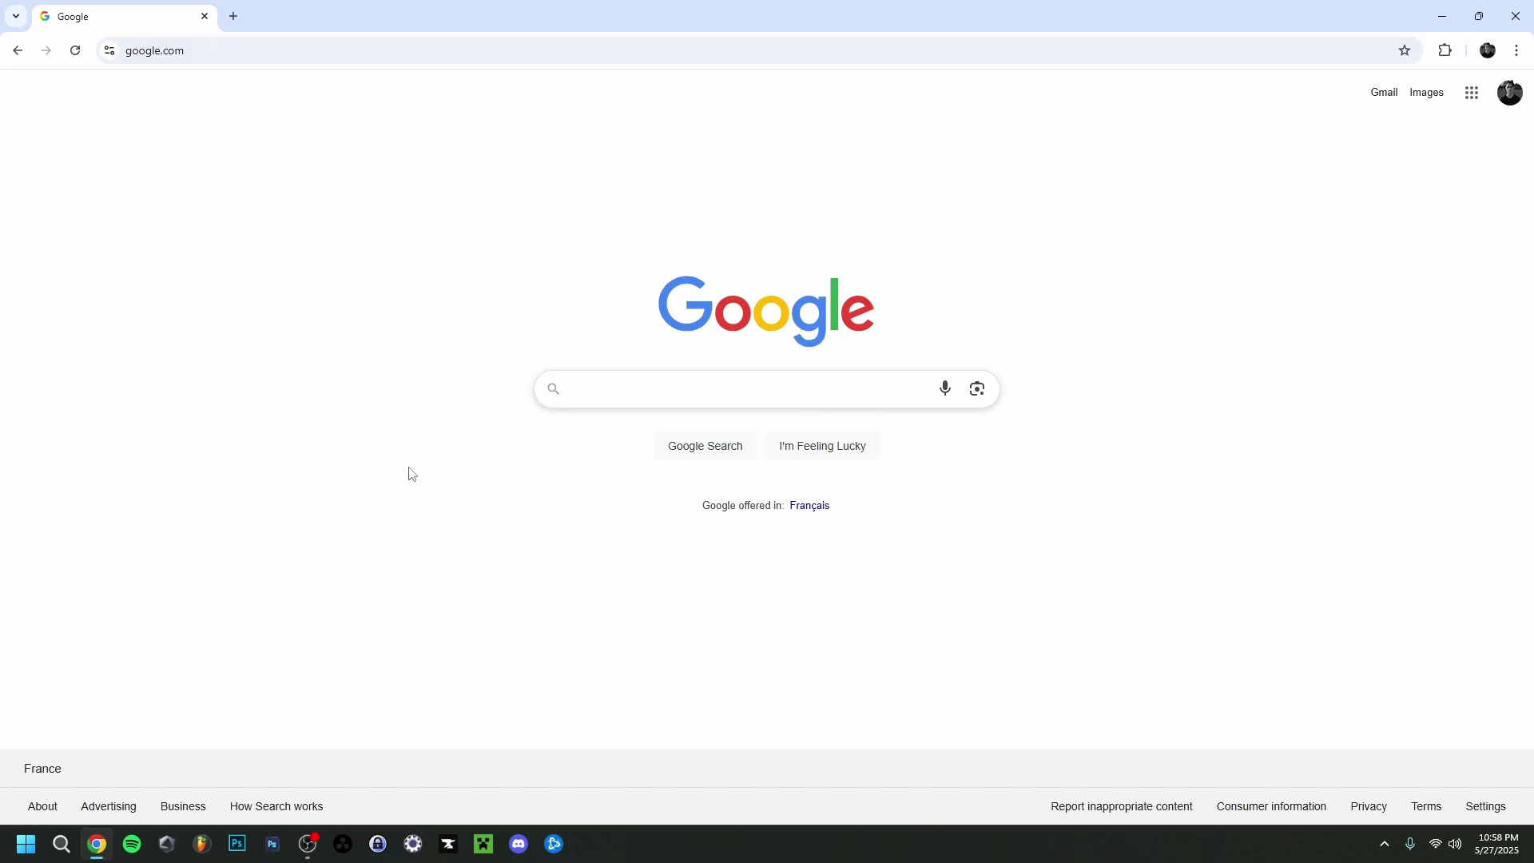
- Search Google for 'obs' and open the obsproject.com Windows download page for version 31.0.2
click(709, 400)
text(obs)
key(Return)
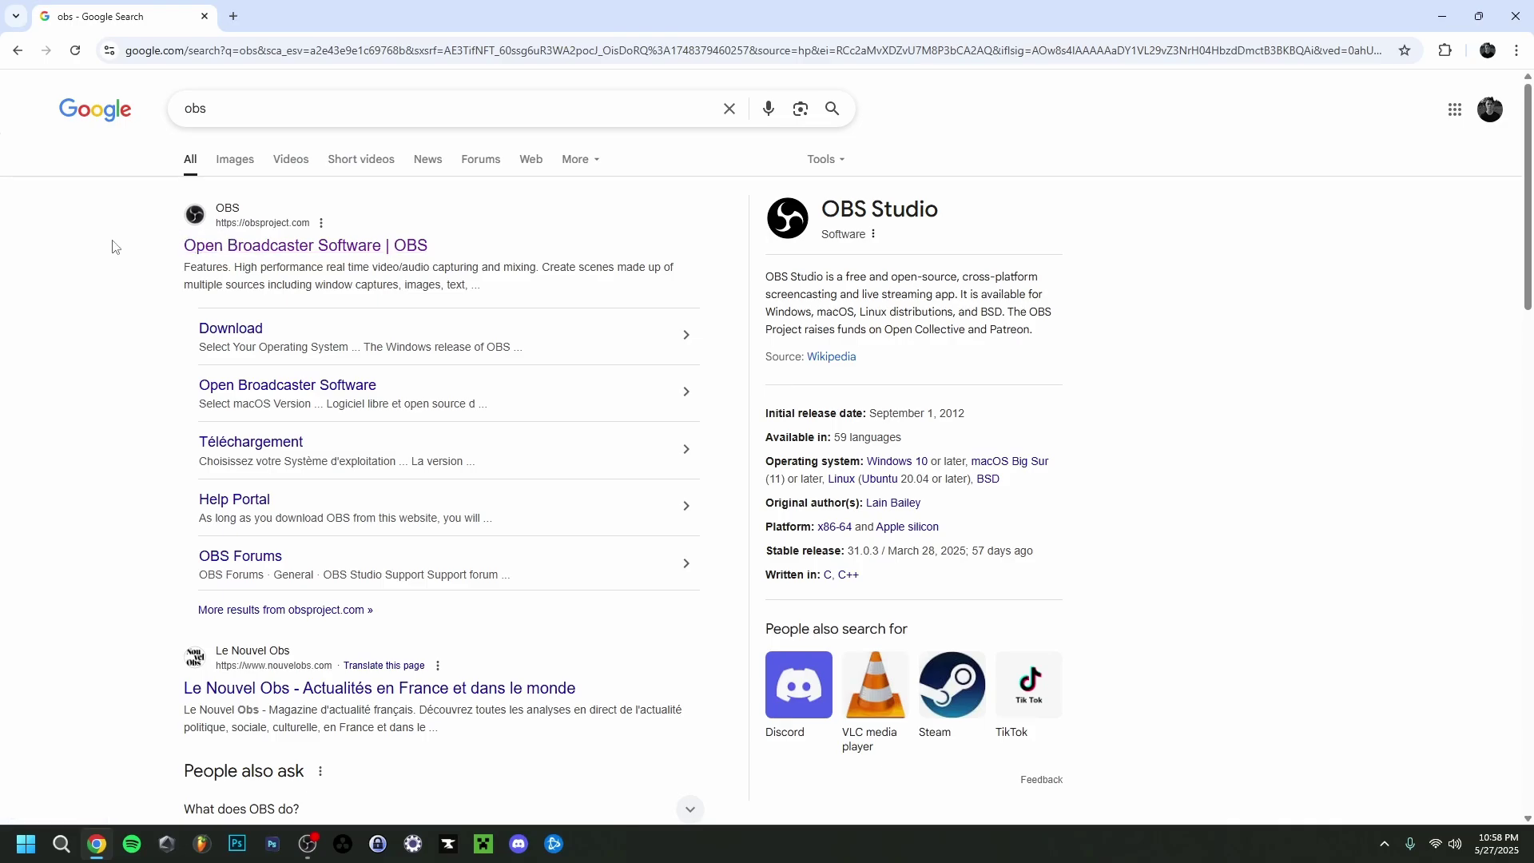
click(251, 250)
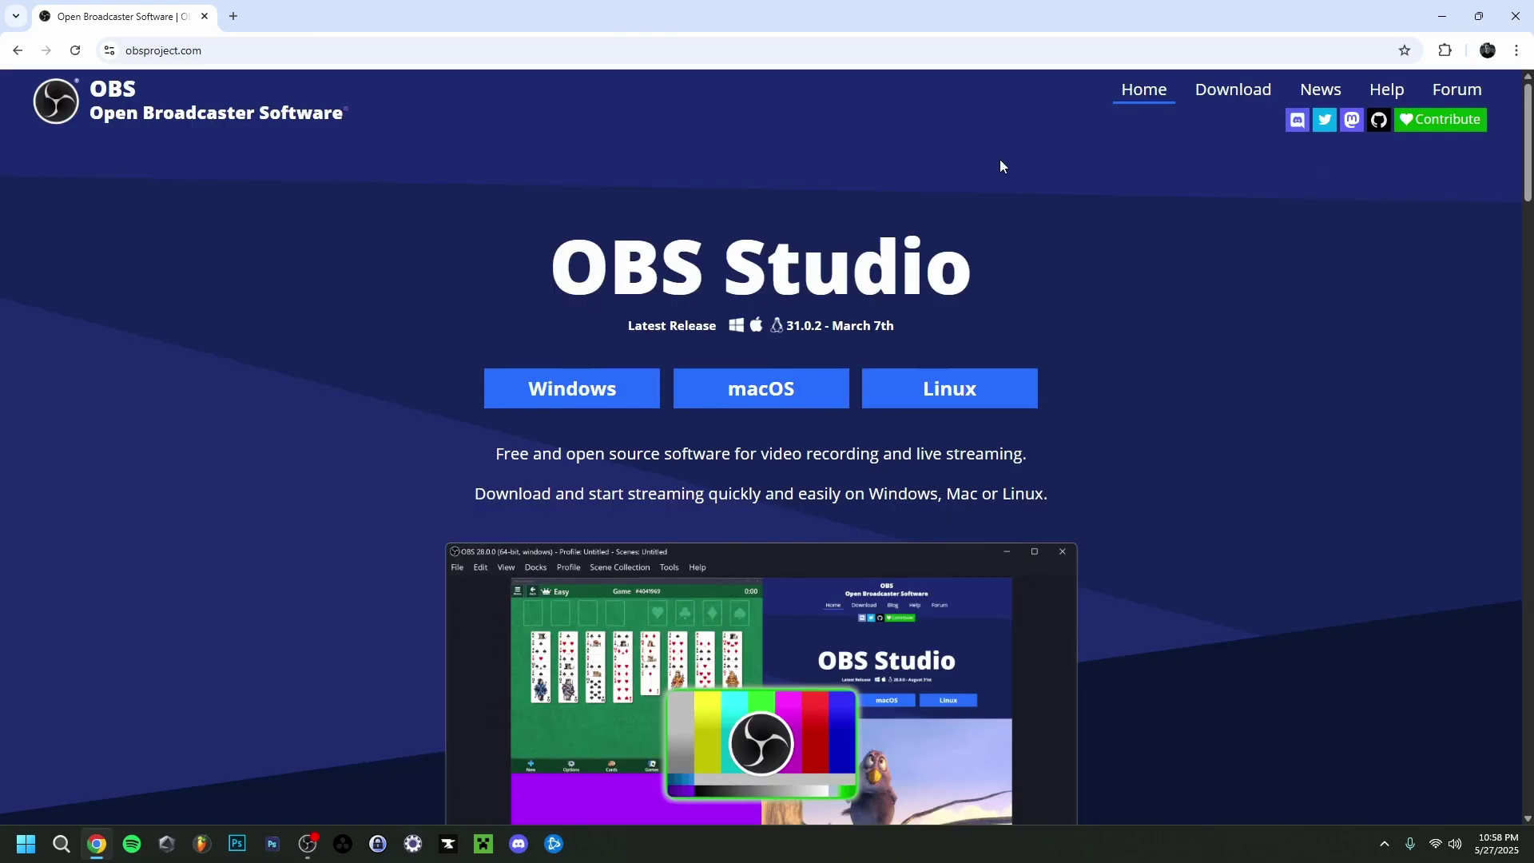
click(1239, 93)
scroll(1272, 508, down, 5)
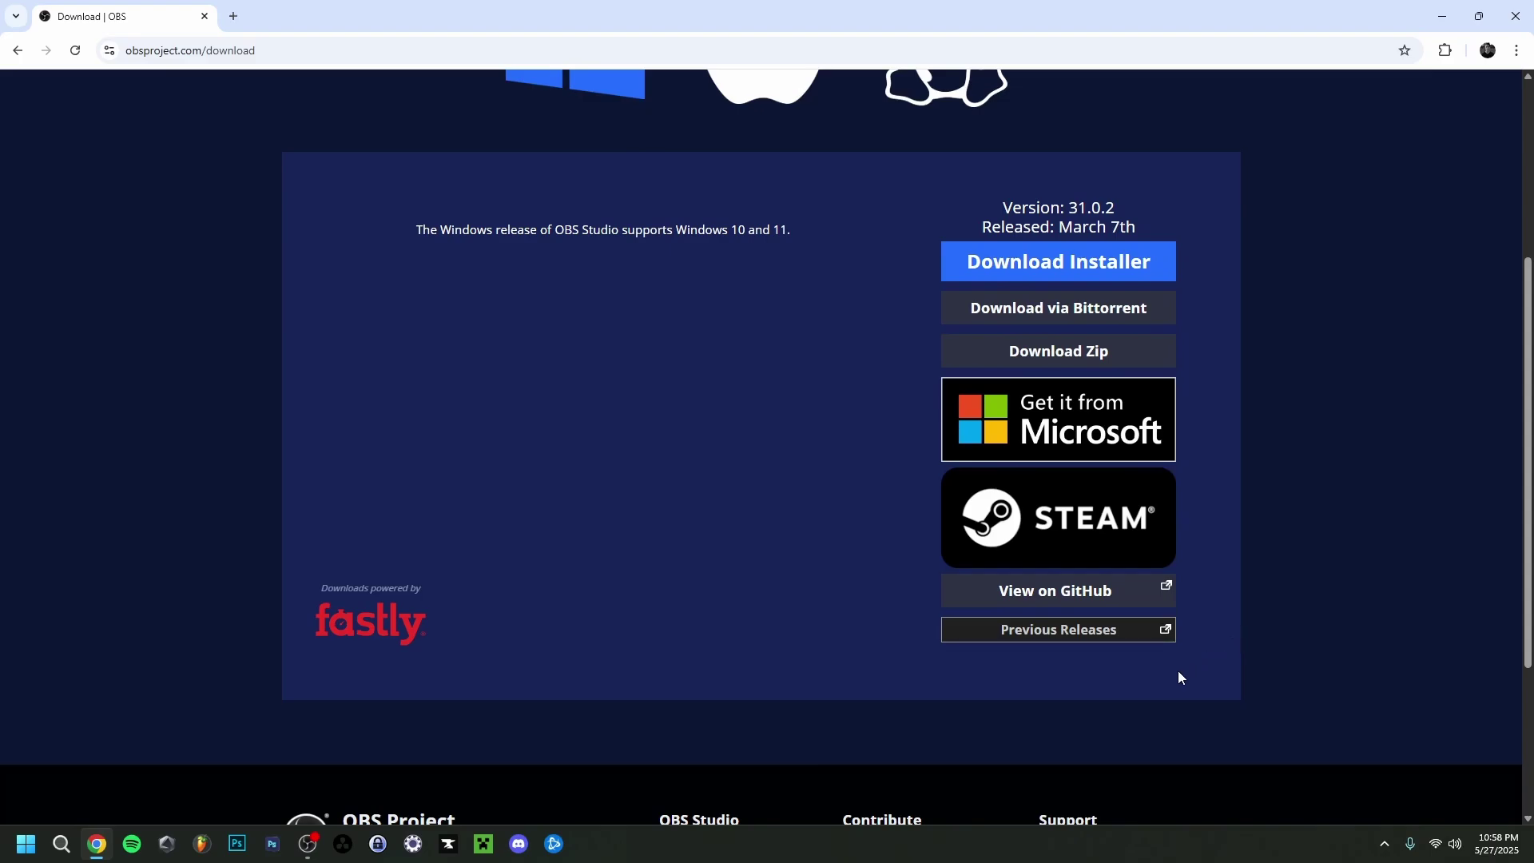
- Open the GitHub obs-studio releases page and read the OBS Studio 31.0.3 release notes
click(1054, 631)
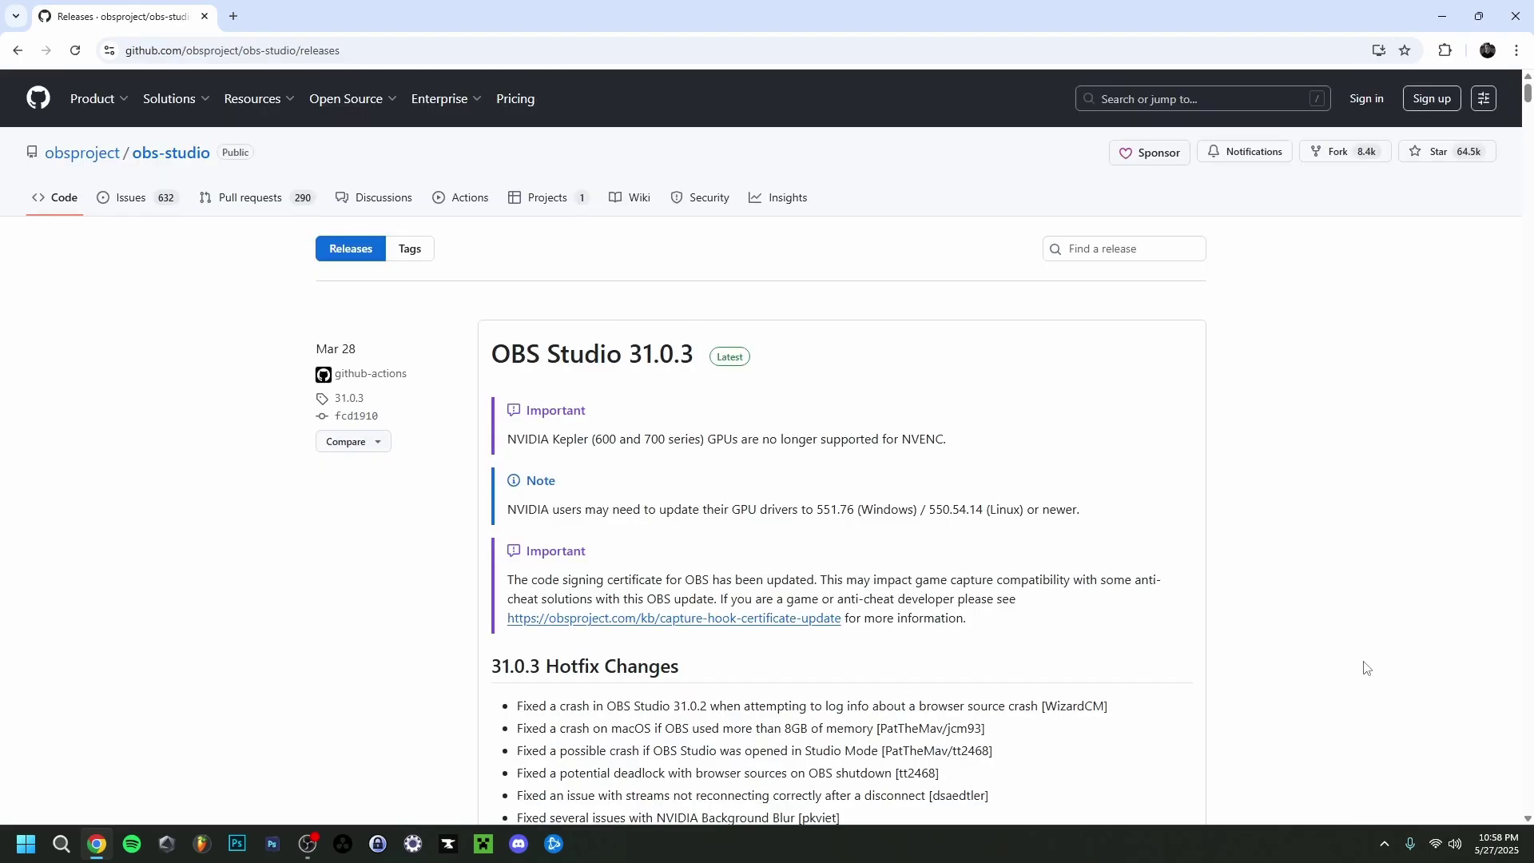
scroll(1282, 668, down, 1)
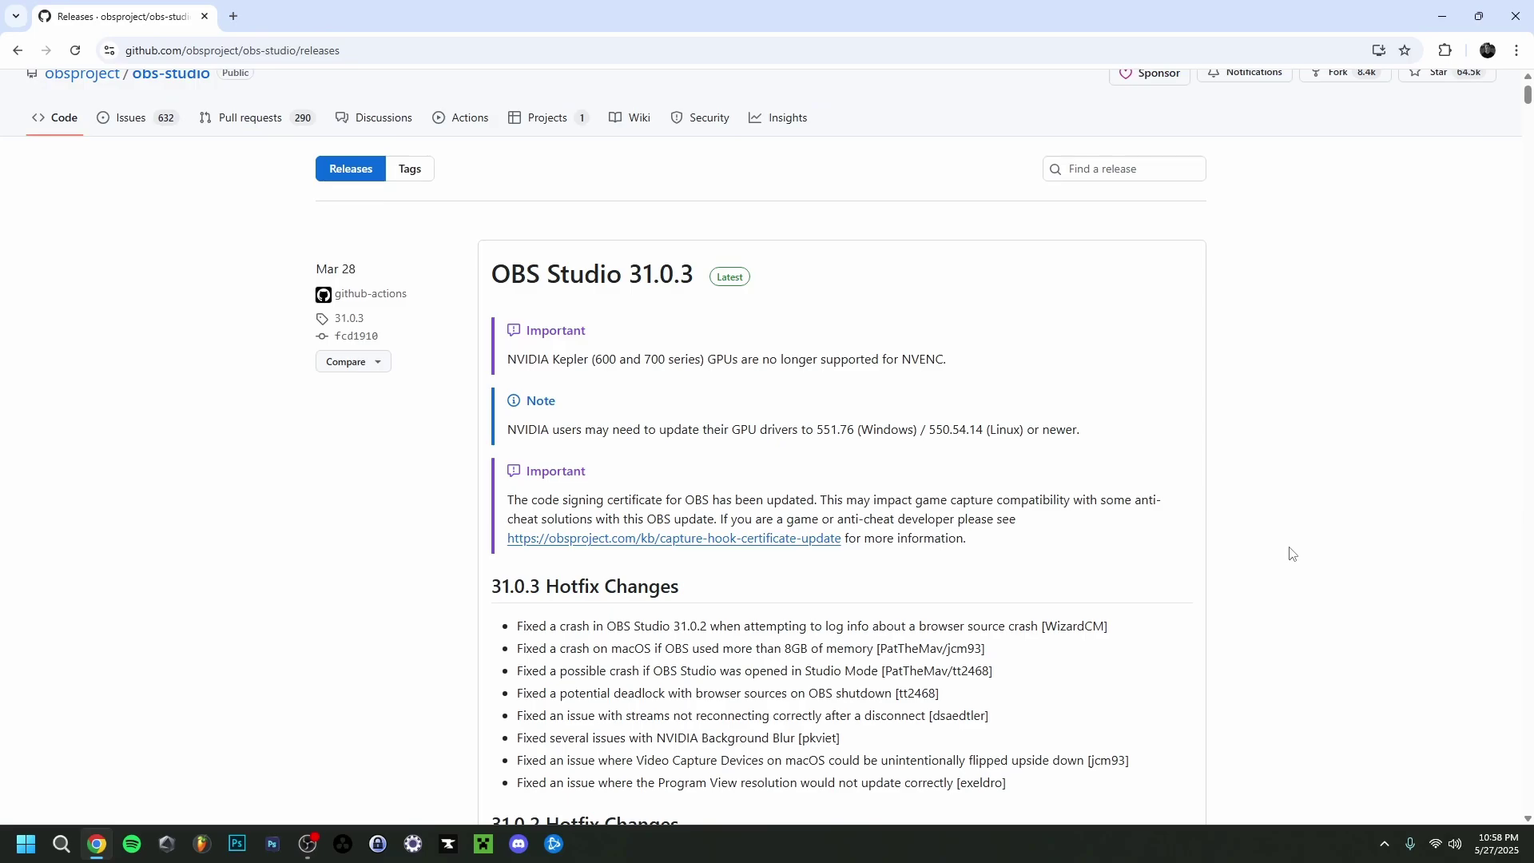
scroll(212, 374, down, 20)
scroll(212, 367, down, 20)
scroll(212, 368, down, 9)
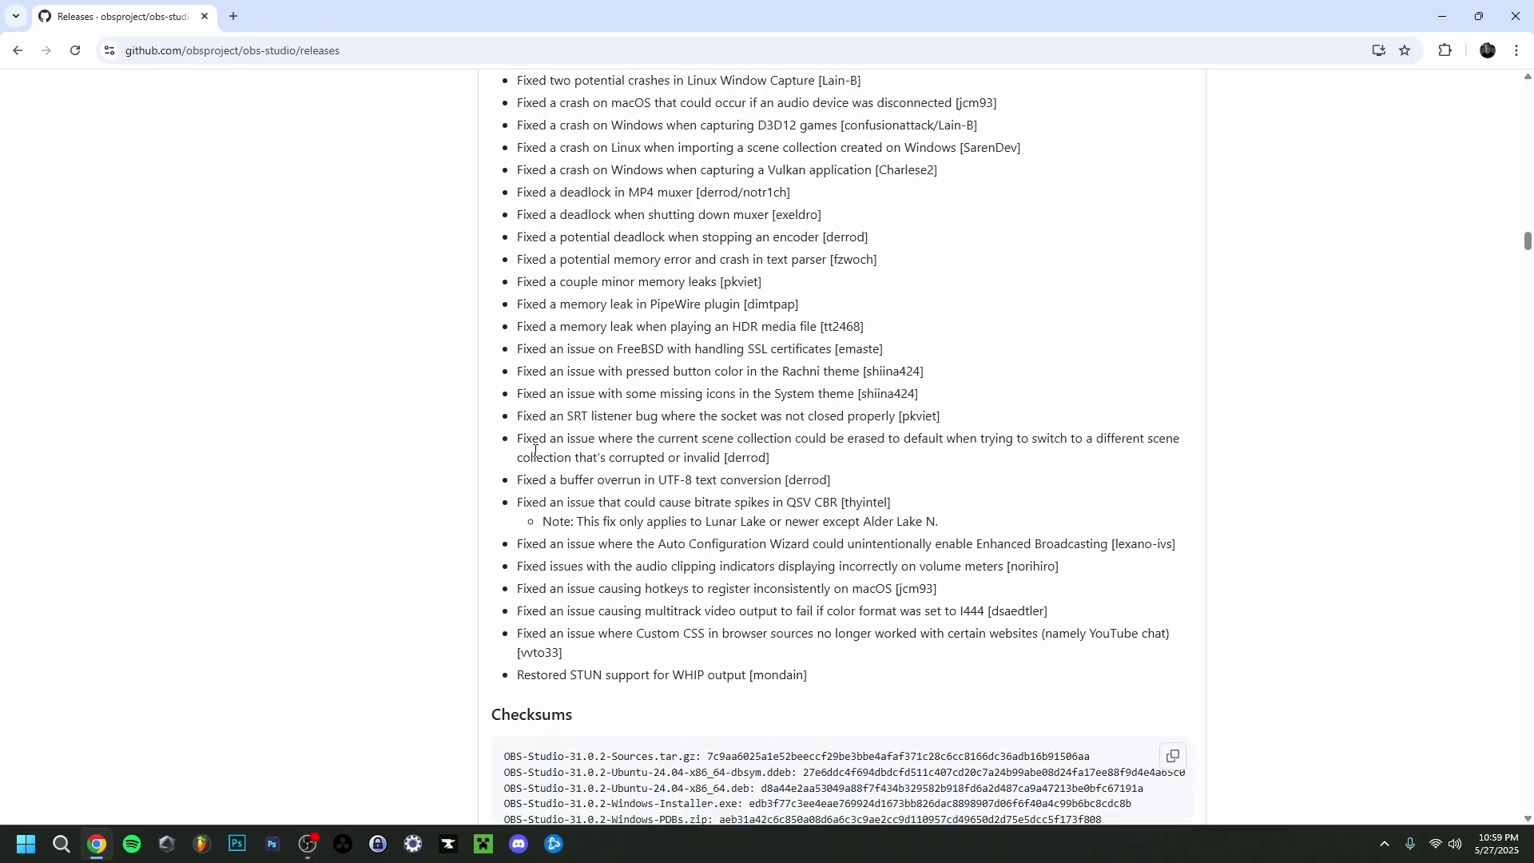
key(Home)
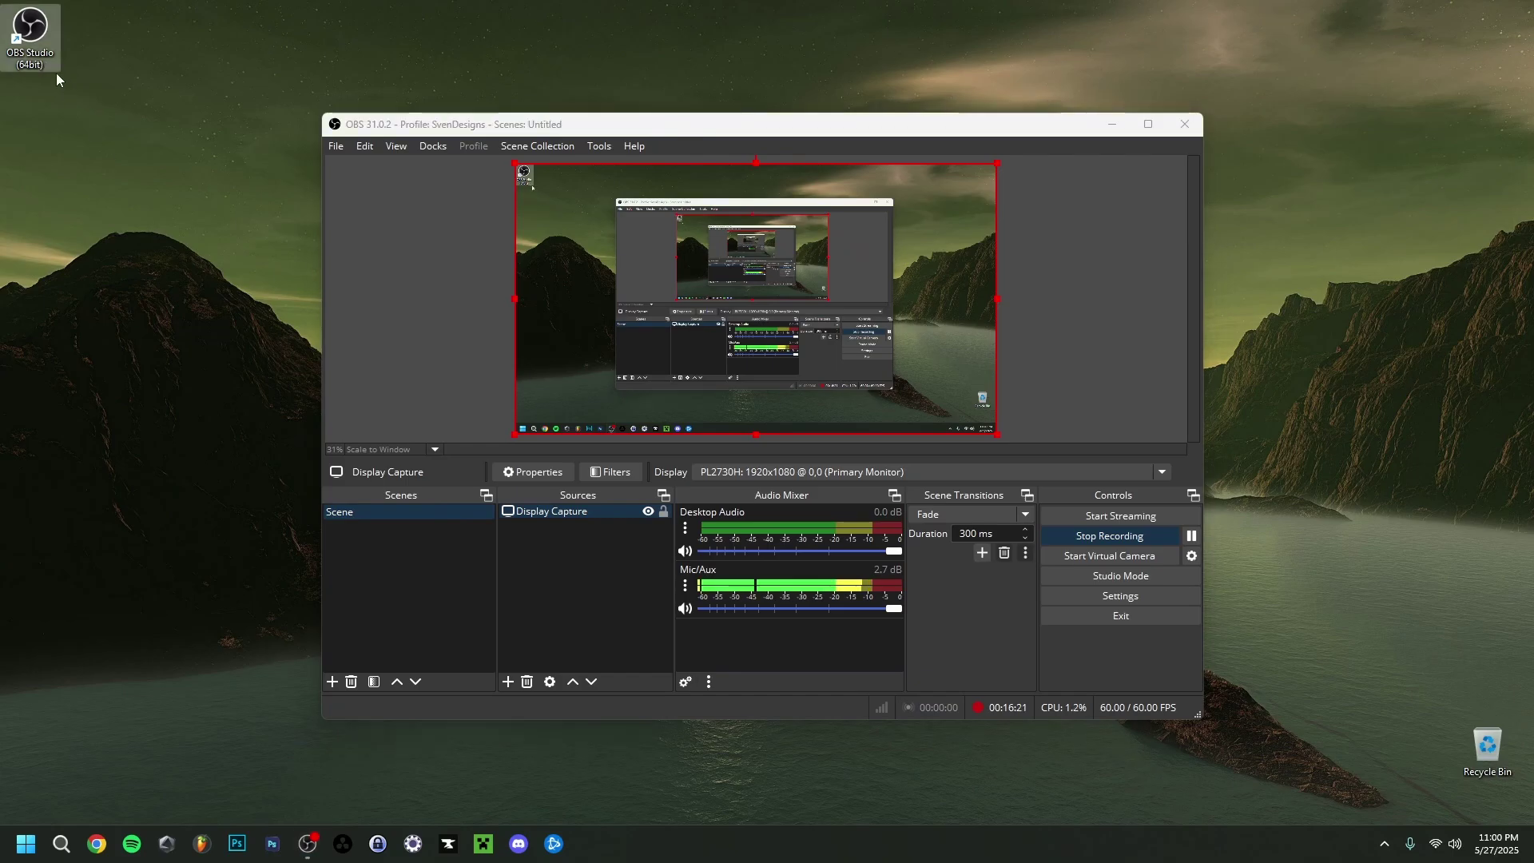
- Enable Run as administrator on the OBS shortcut in both Advanced properties and Compatibility
right_click(44, 57)
click(118, 320)
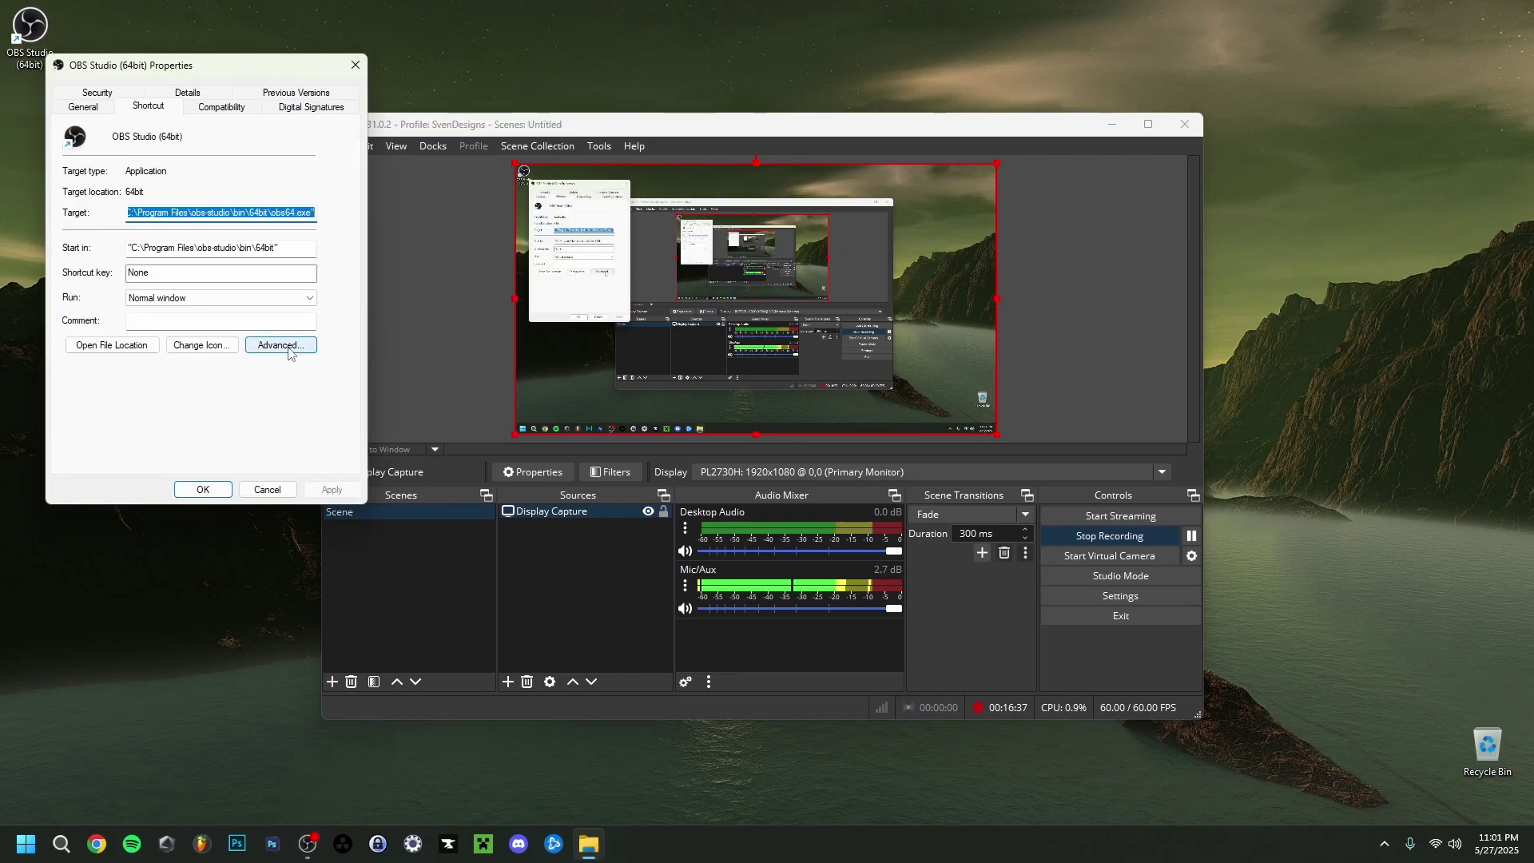
click(280, 345)
click(86, 174)
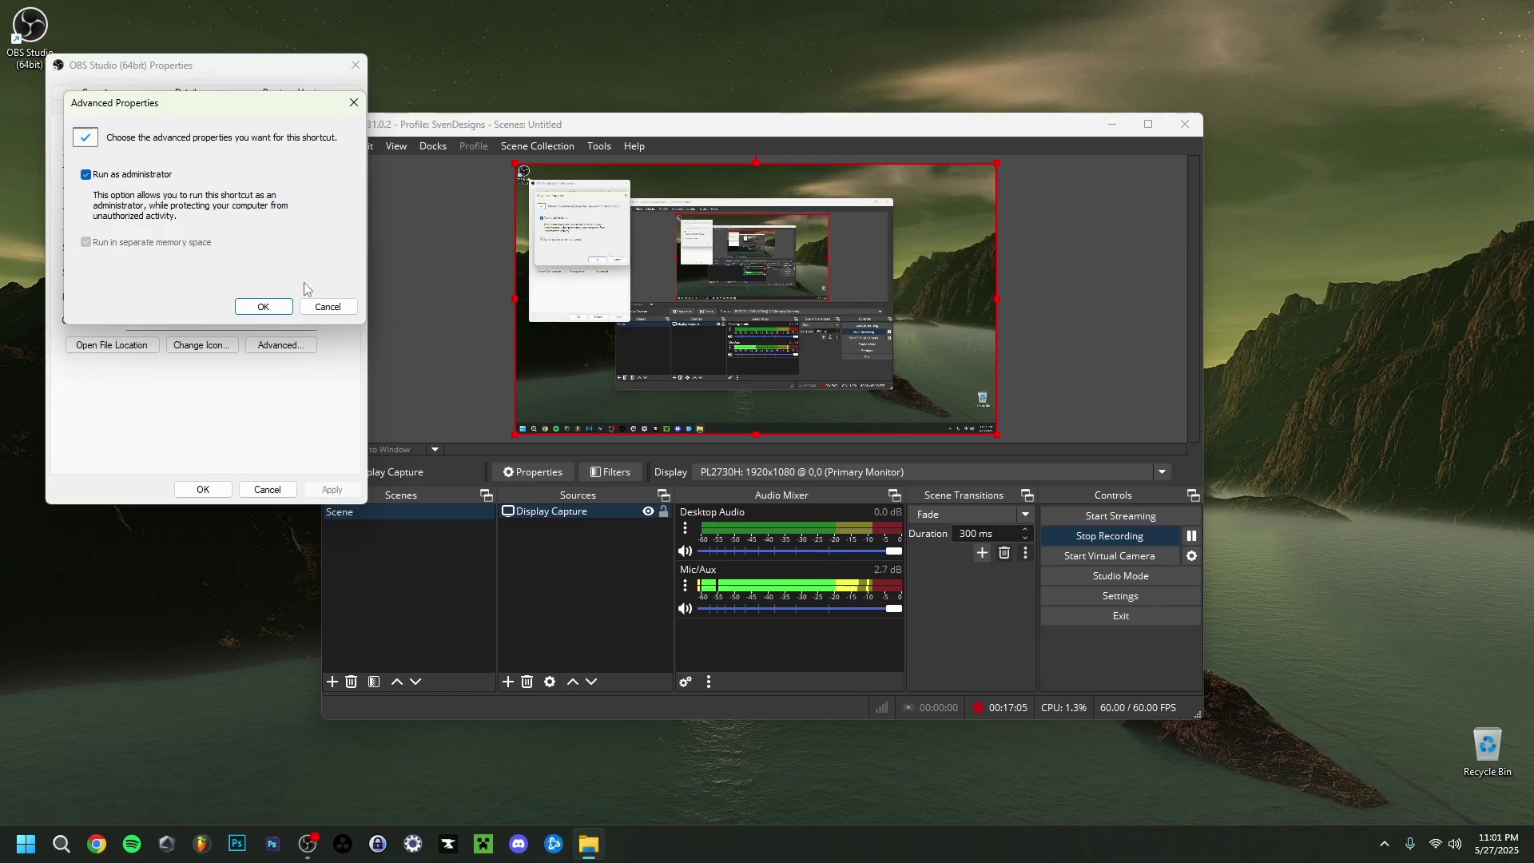
click(262, 308)
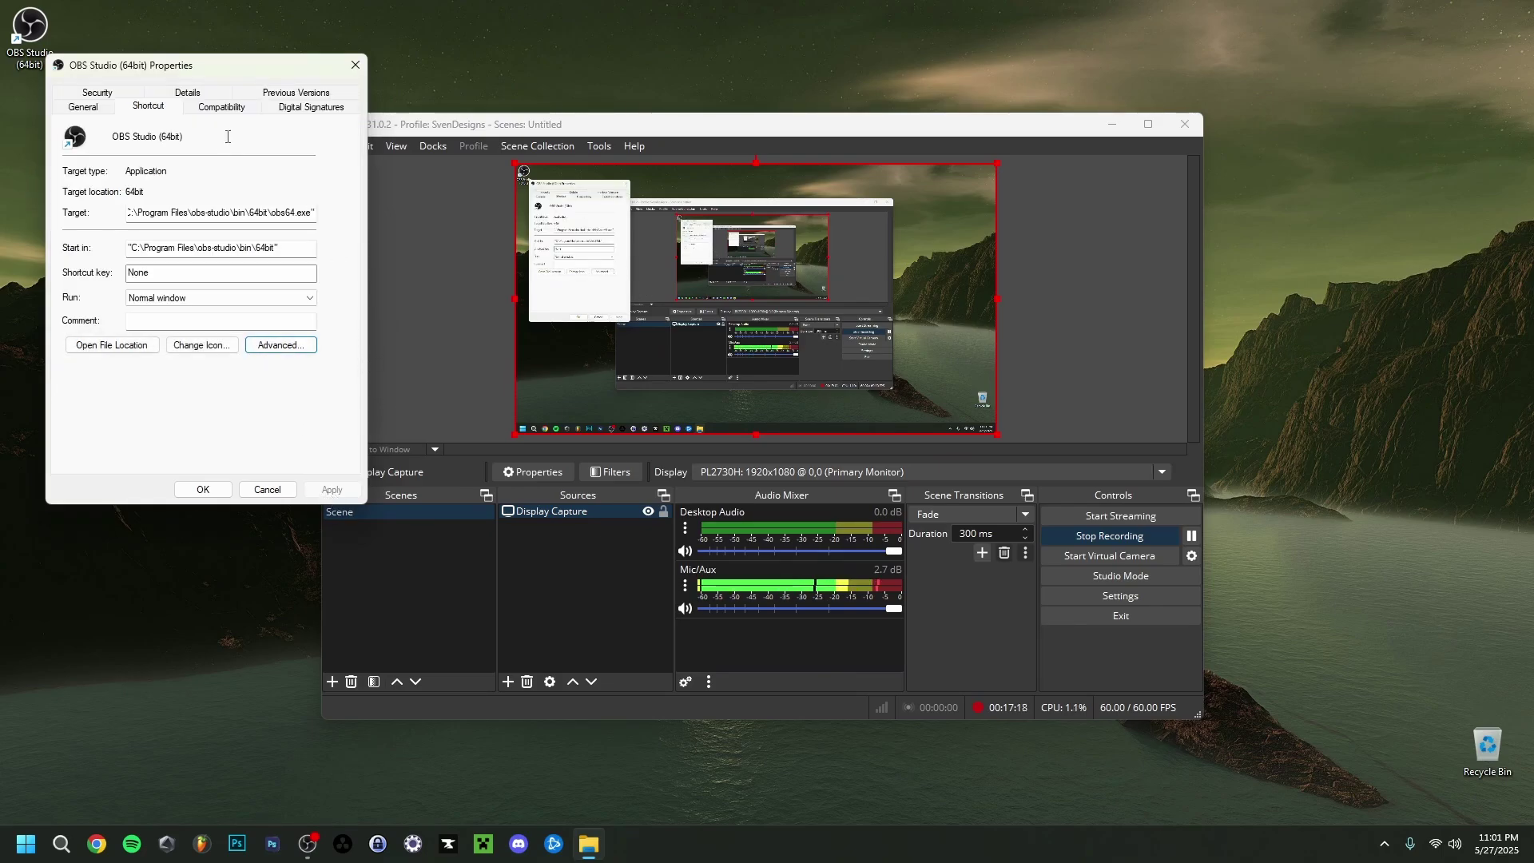
click(221, 107)
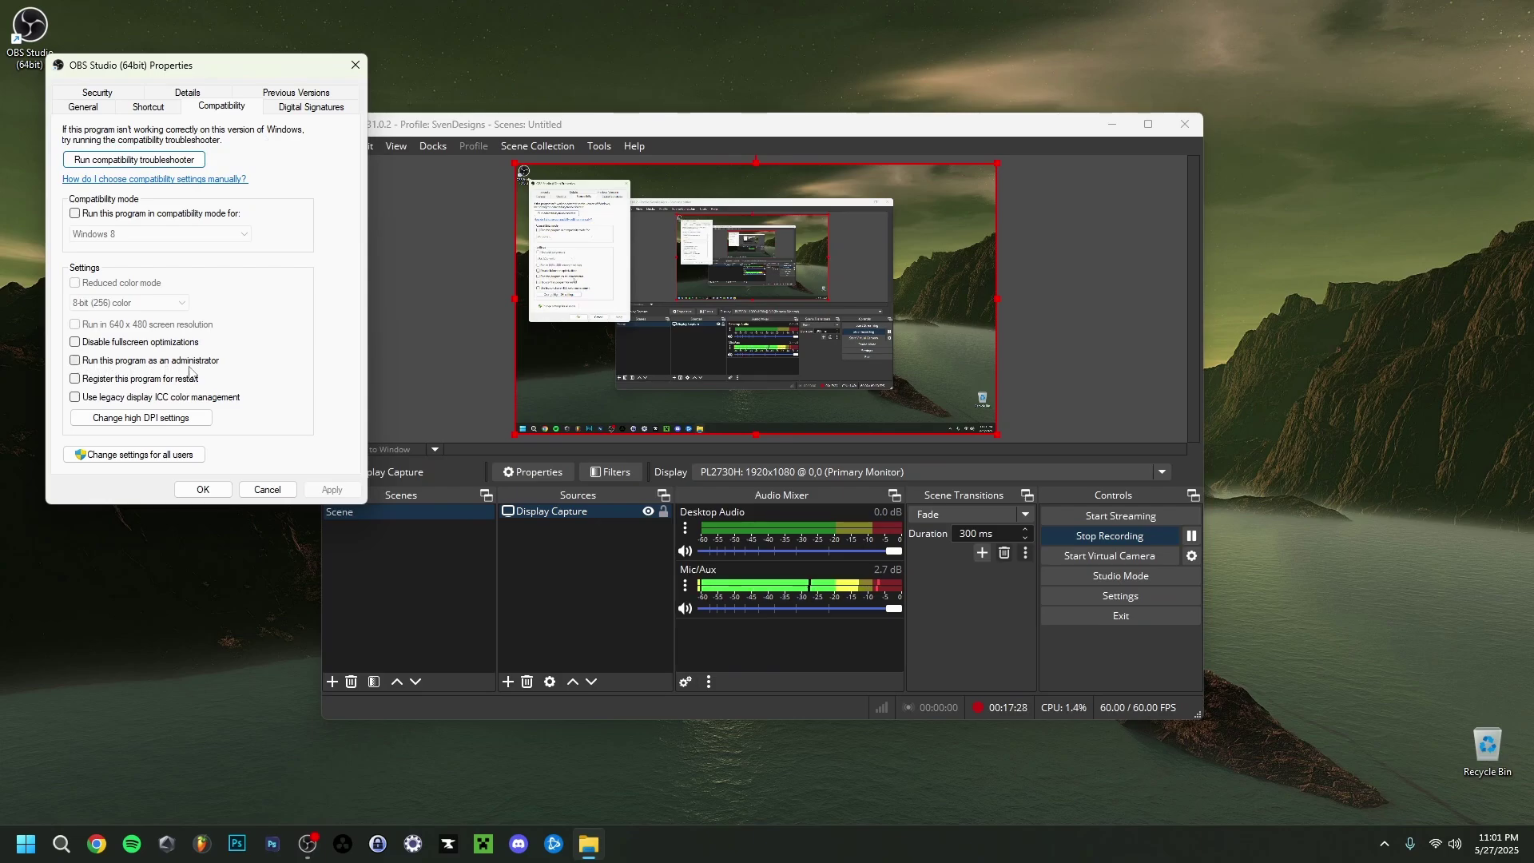
click(72, 363)
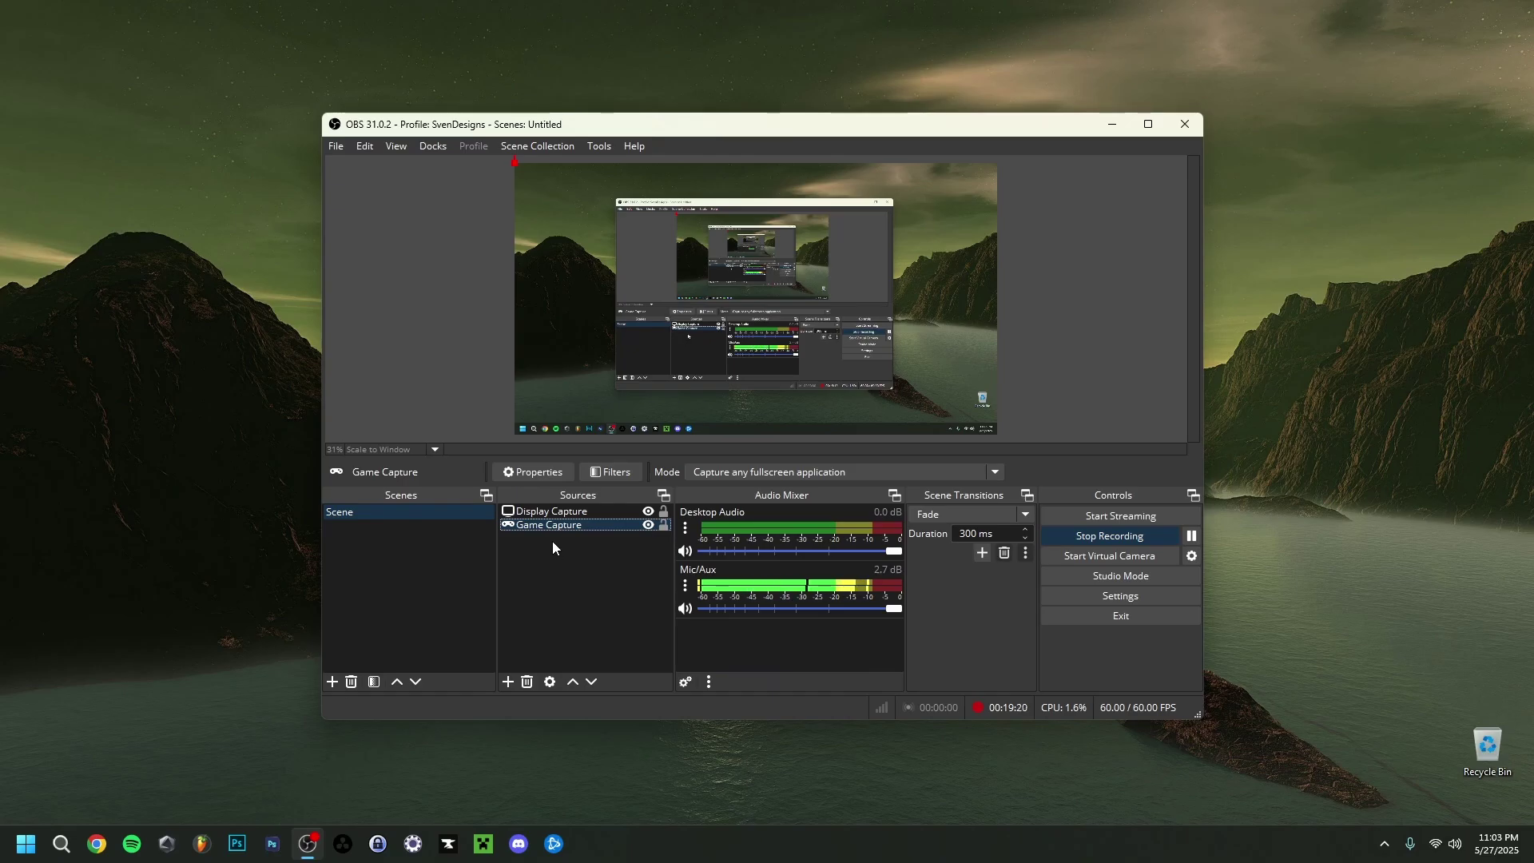
- Toggle Game Capture's visibility and reorder the sources, leaving Display Capture above Game Capture
click(648, 525)
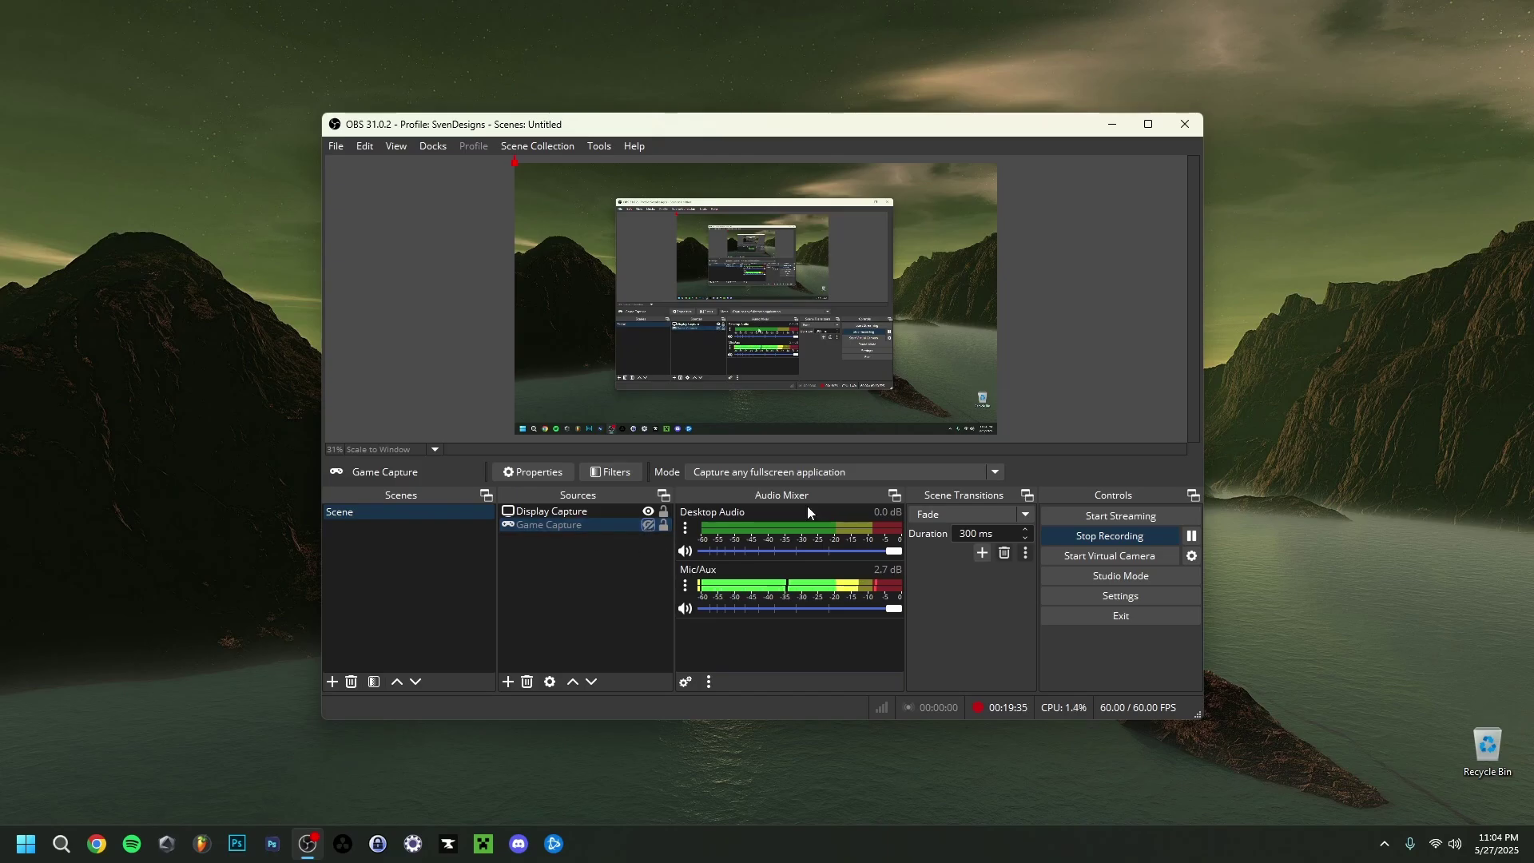
click(648, 526)
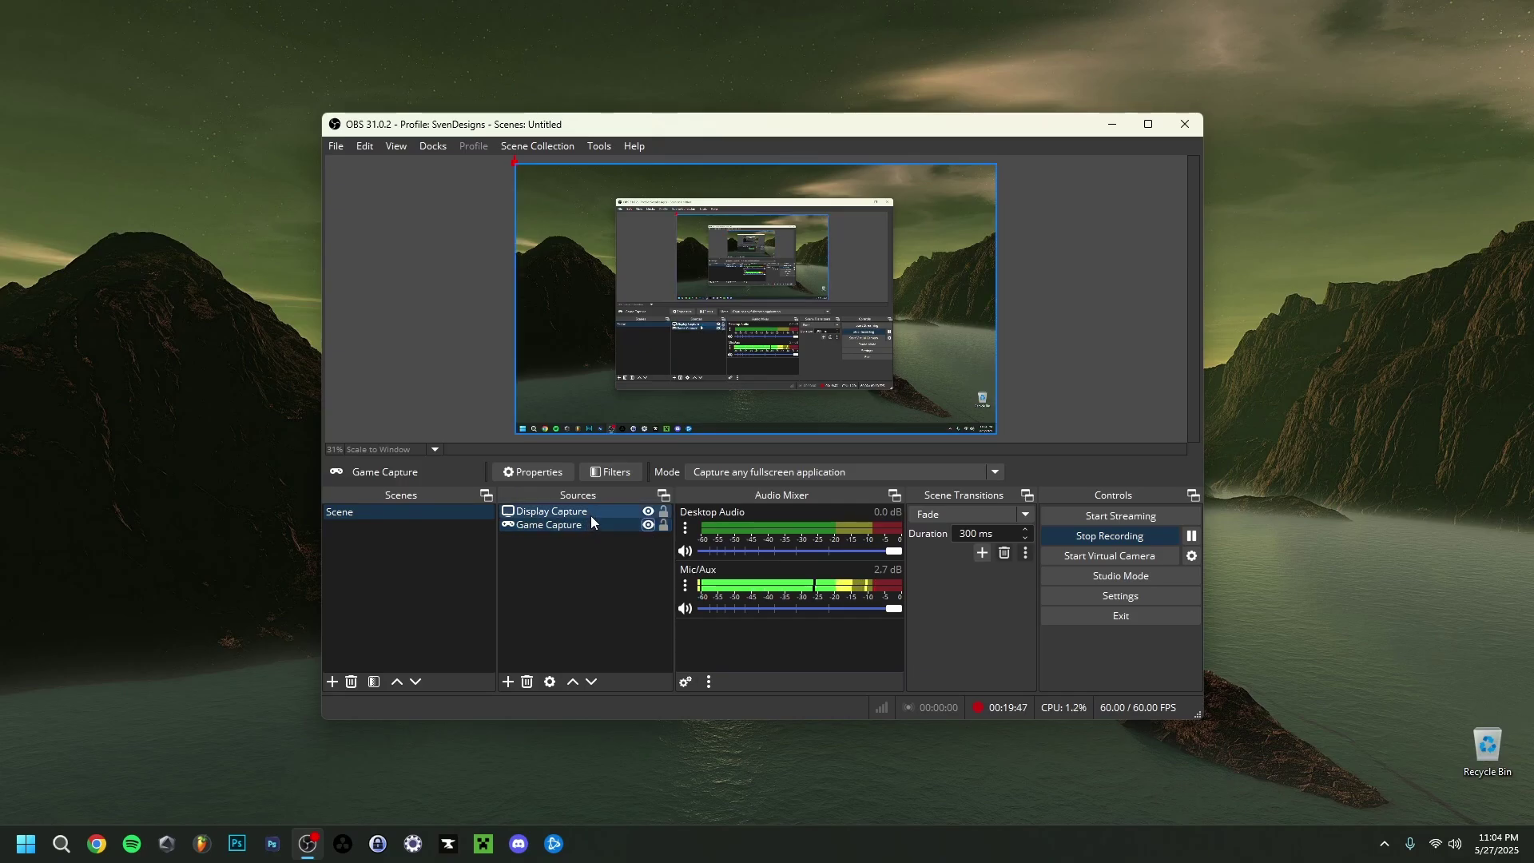
drag(587, 524, 578, 512)
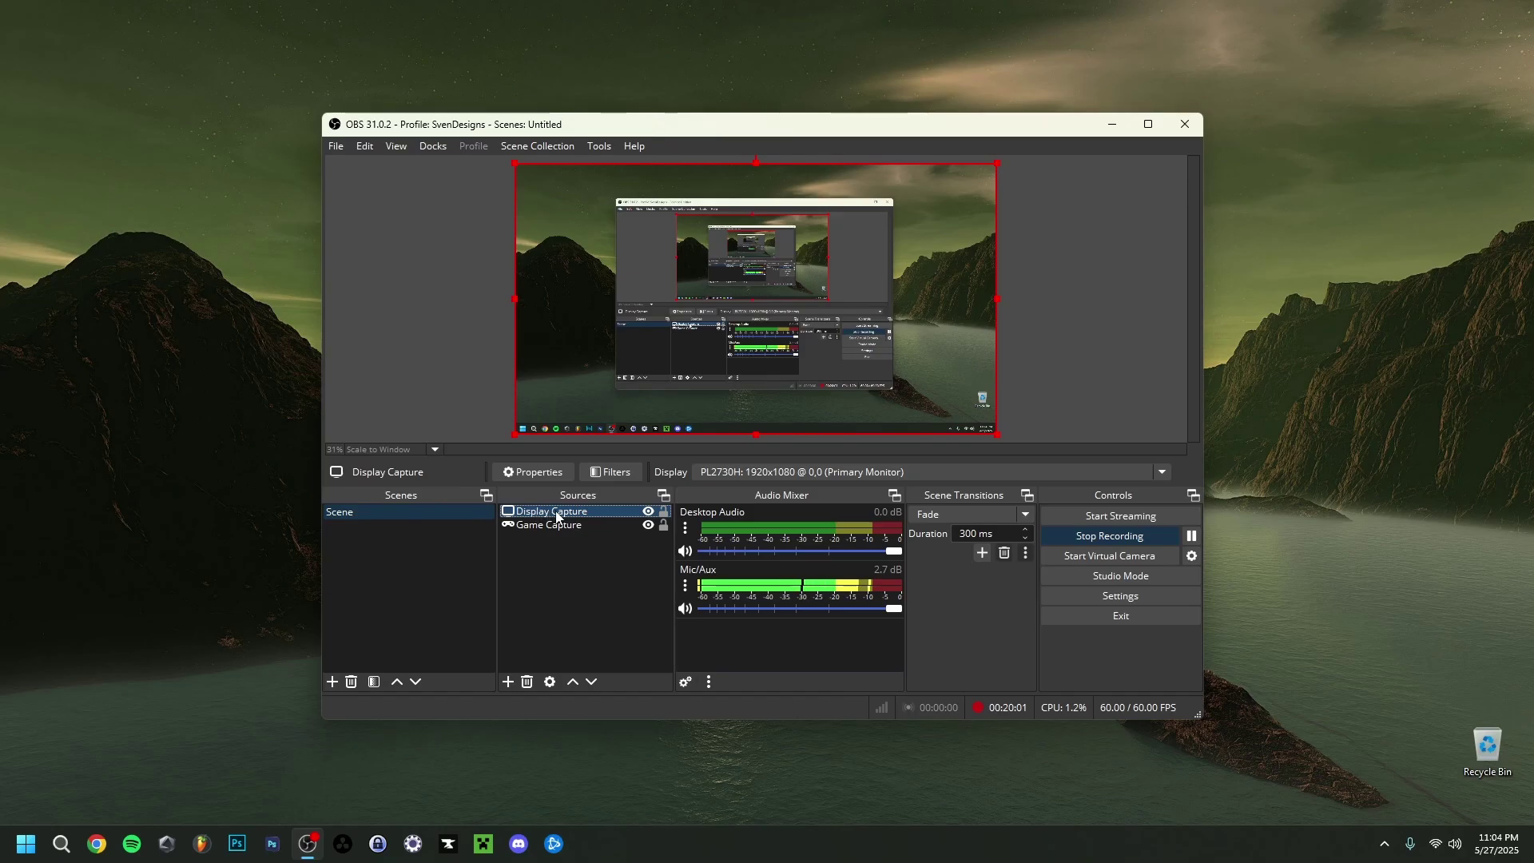
drag(556, 518, 554, 537)
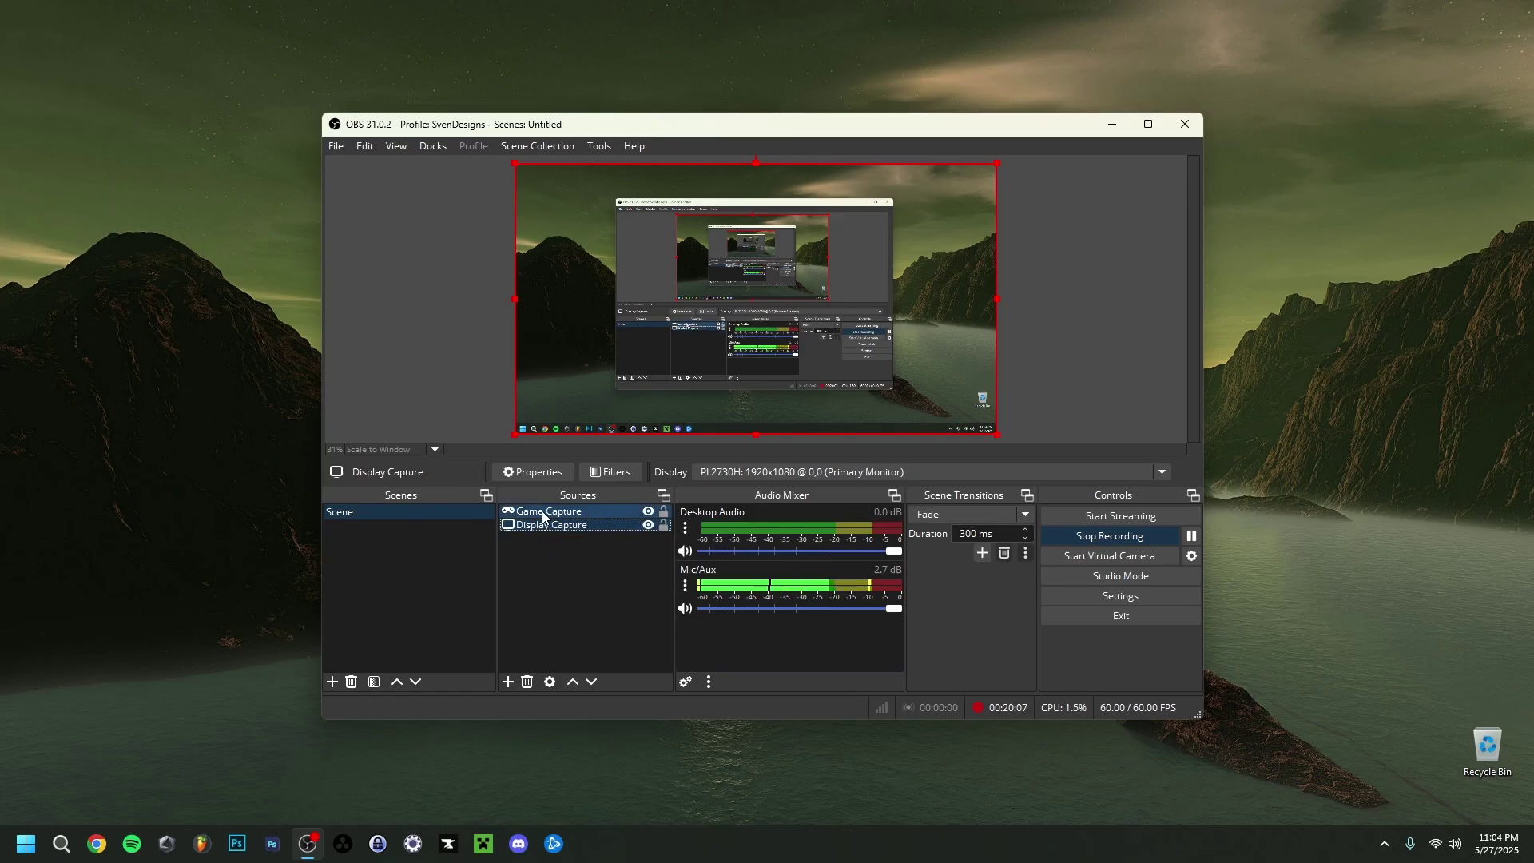
click(563, 512)
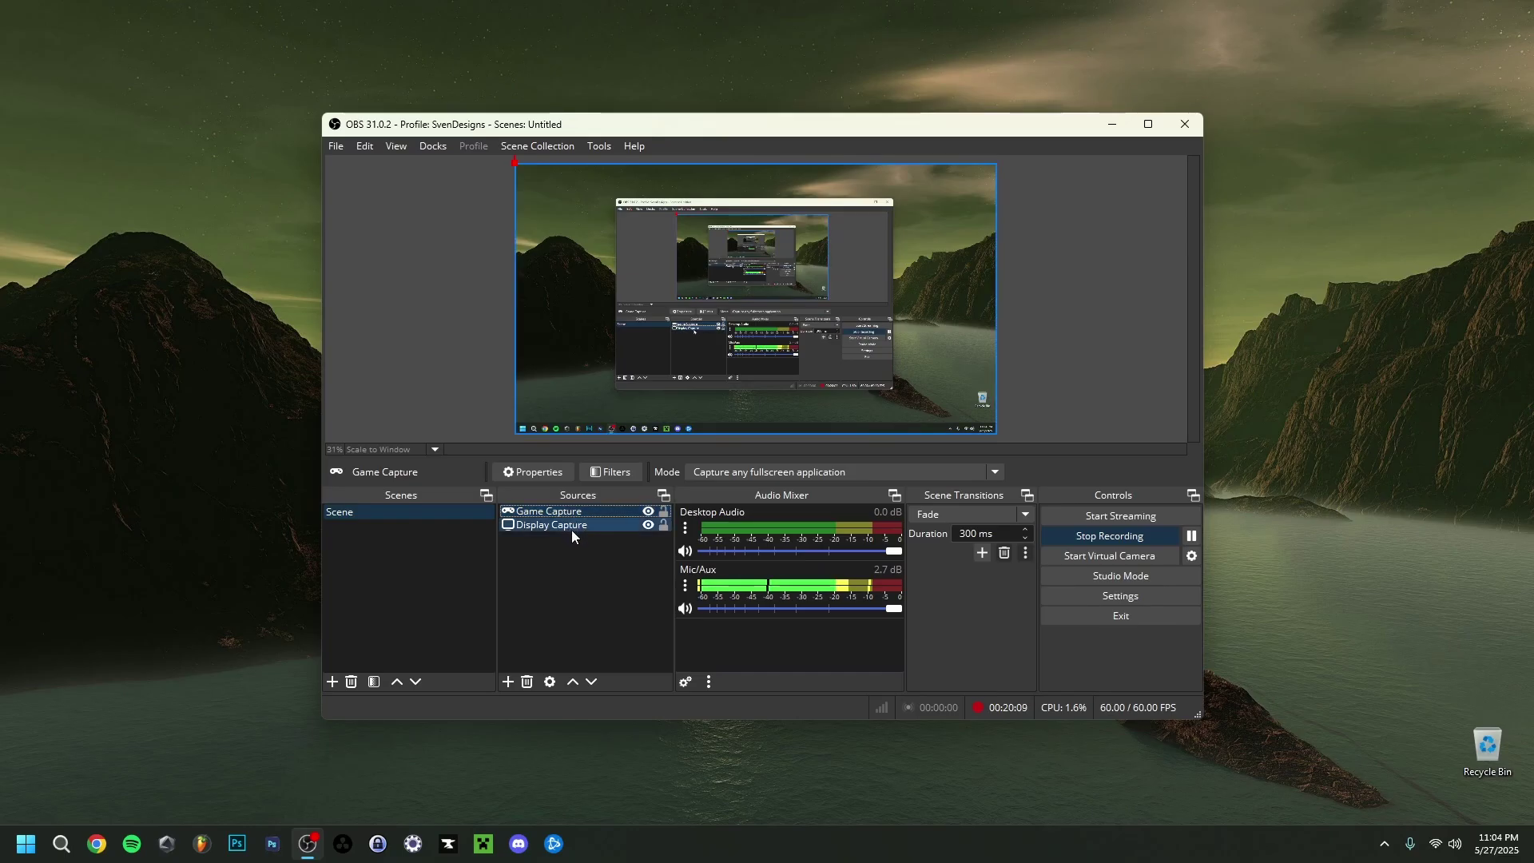
click(544, 529)
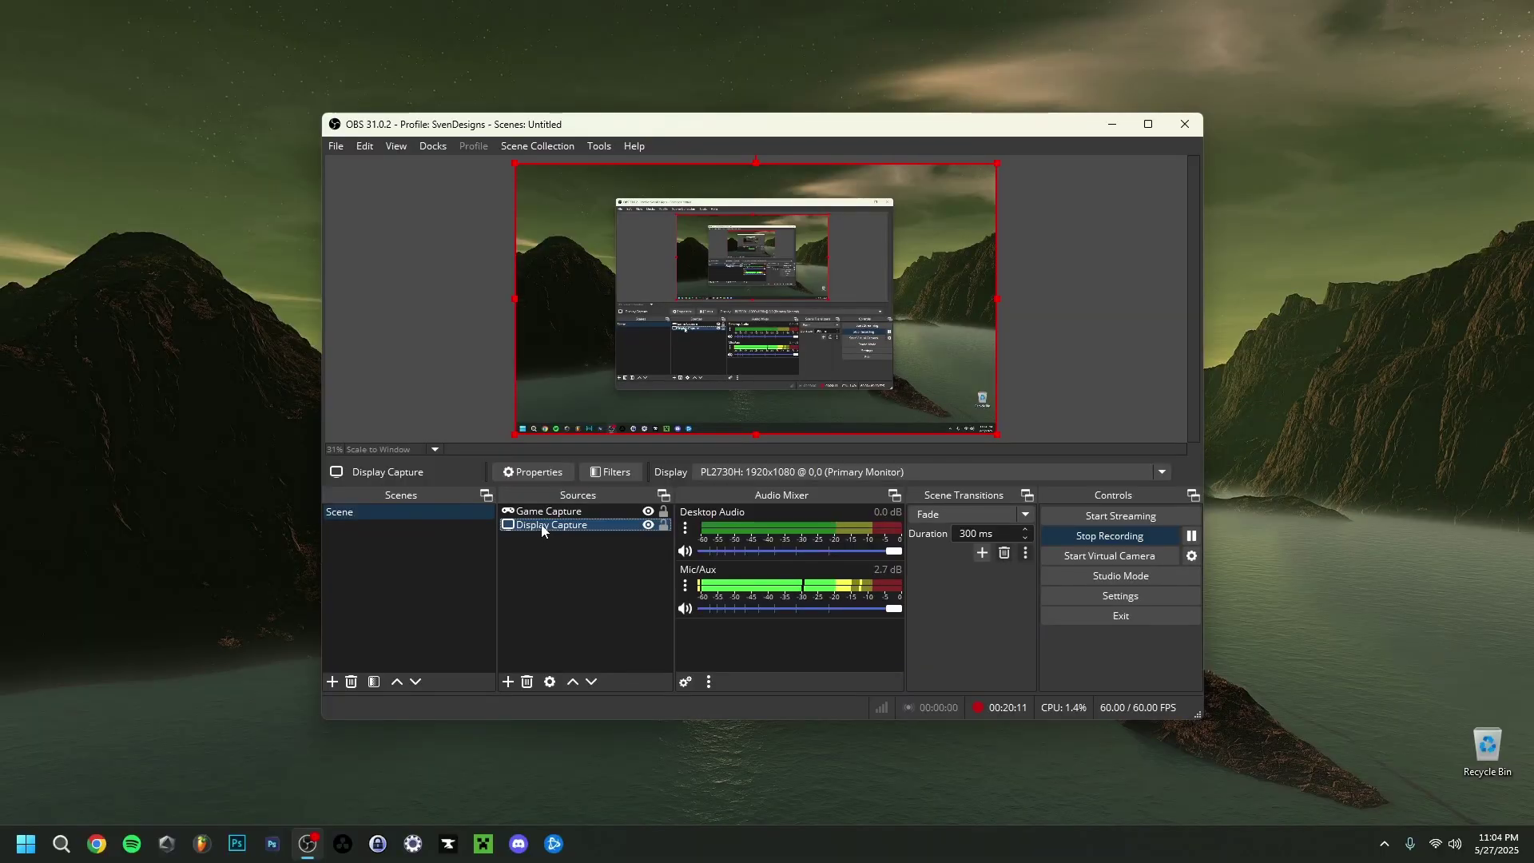
drag(543, 528, 539, 514)
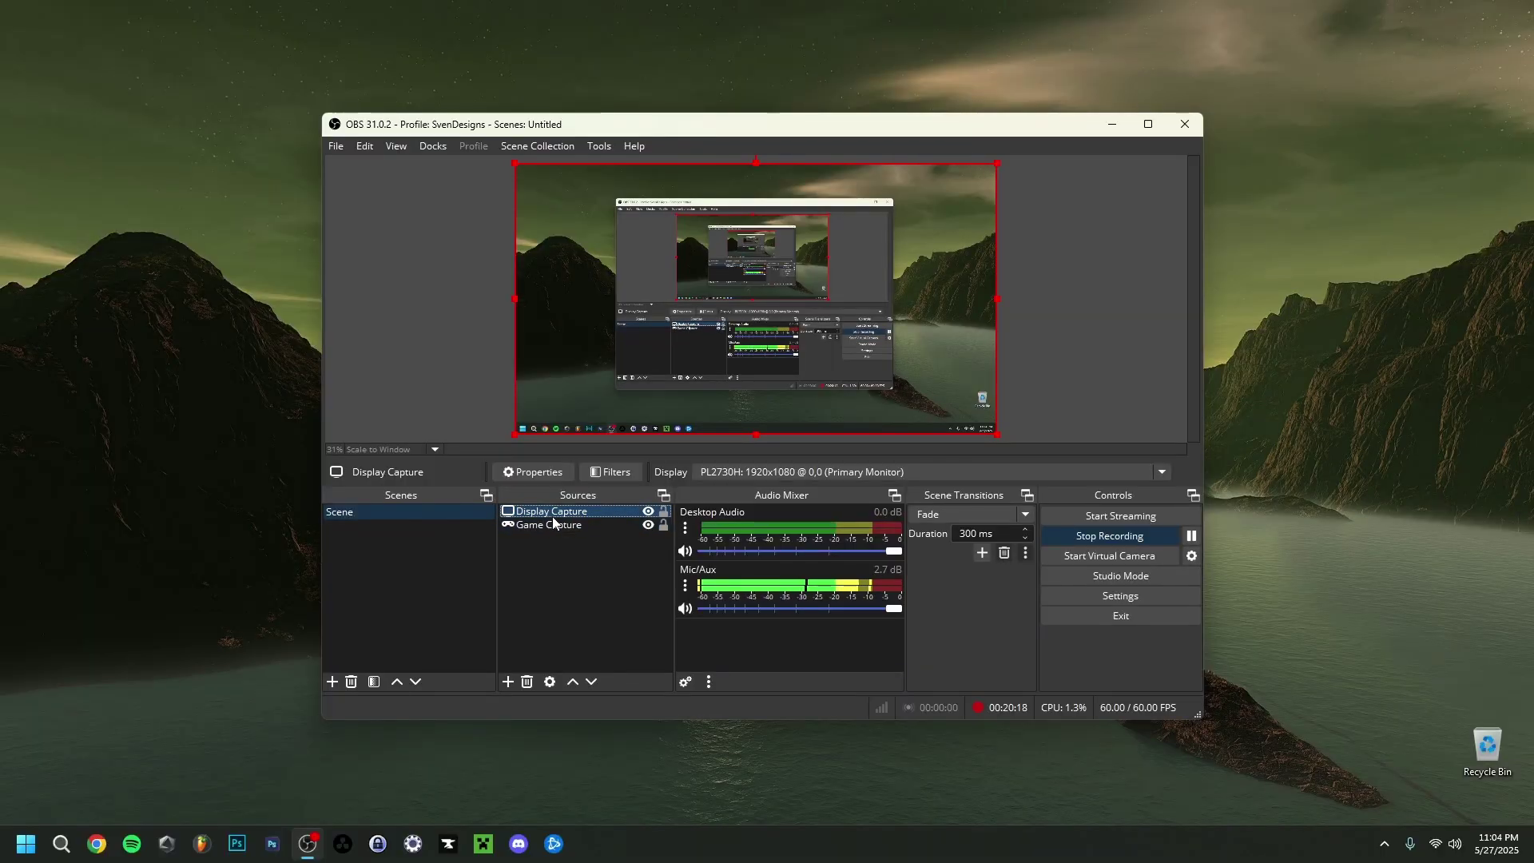
click(583, 592)
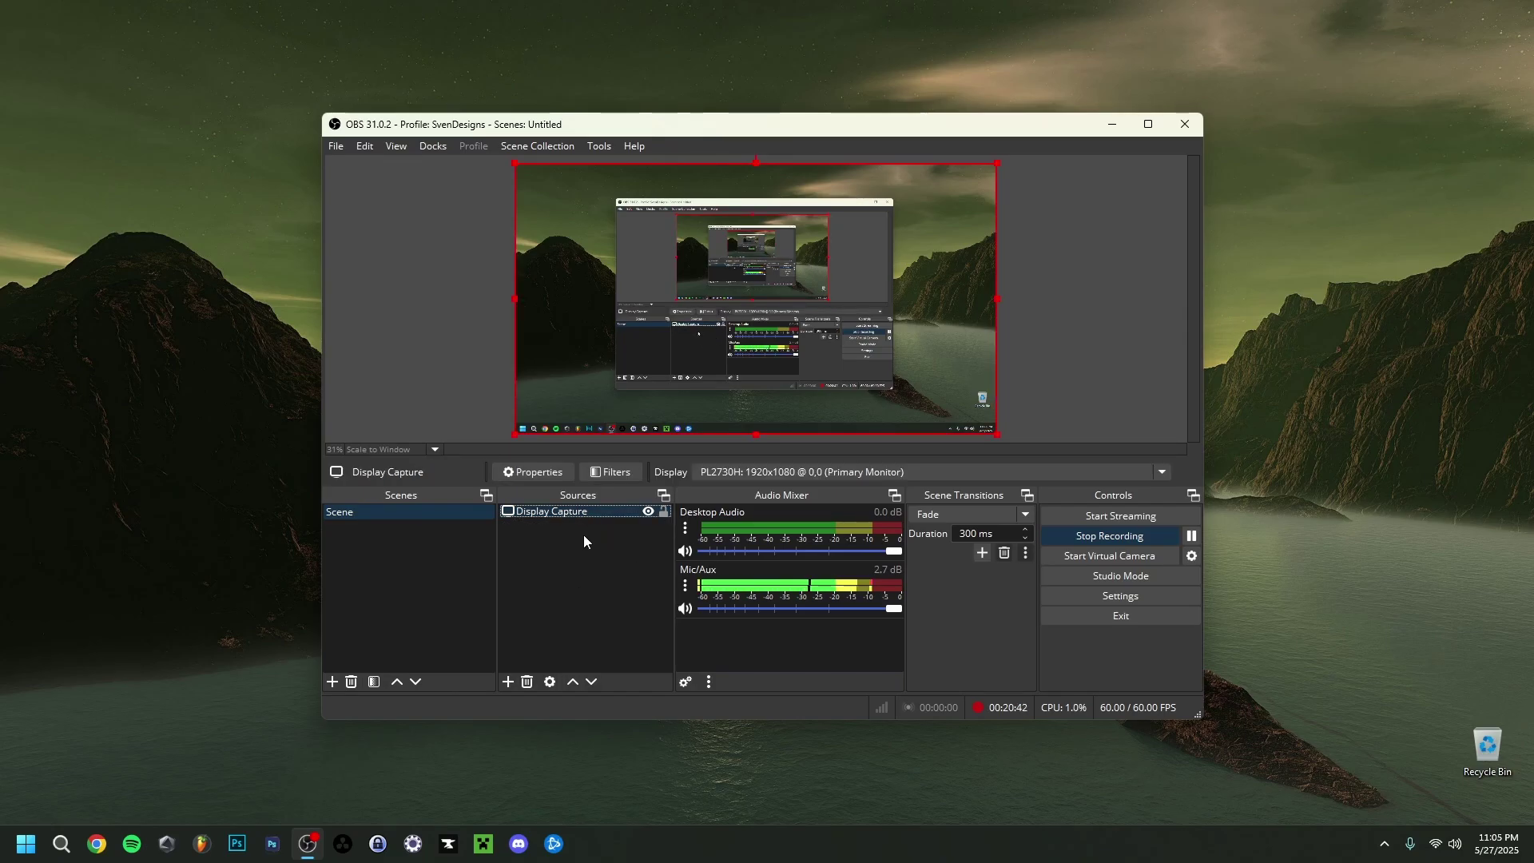
right_click(575, 536)
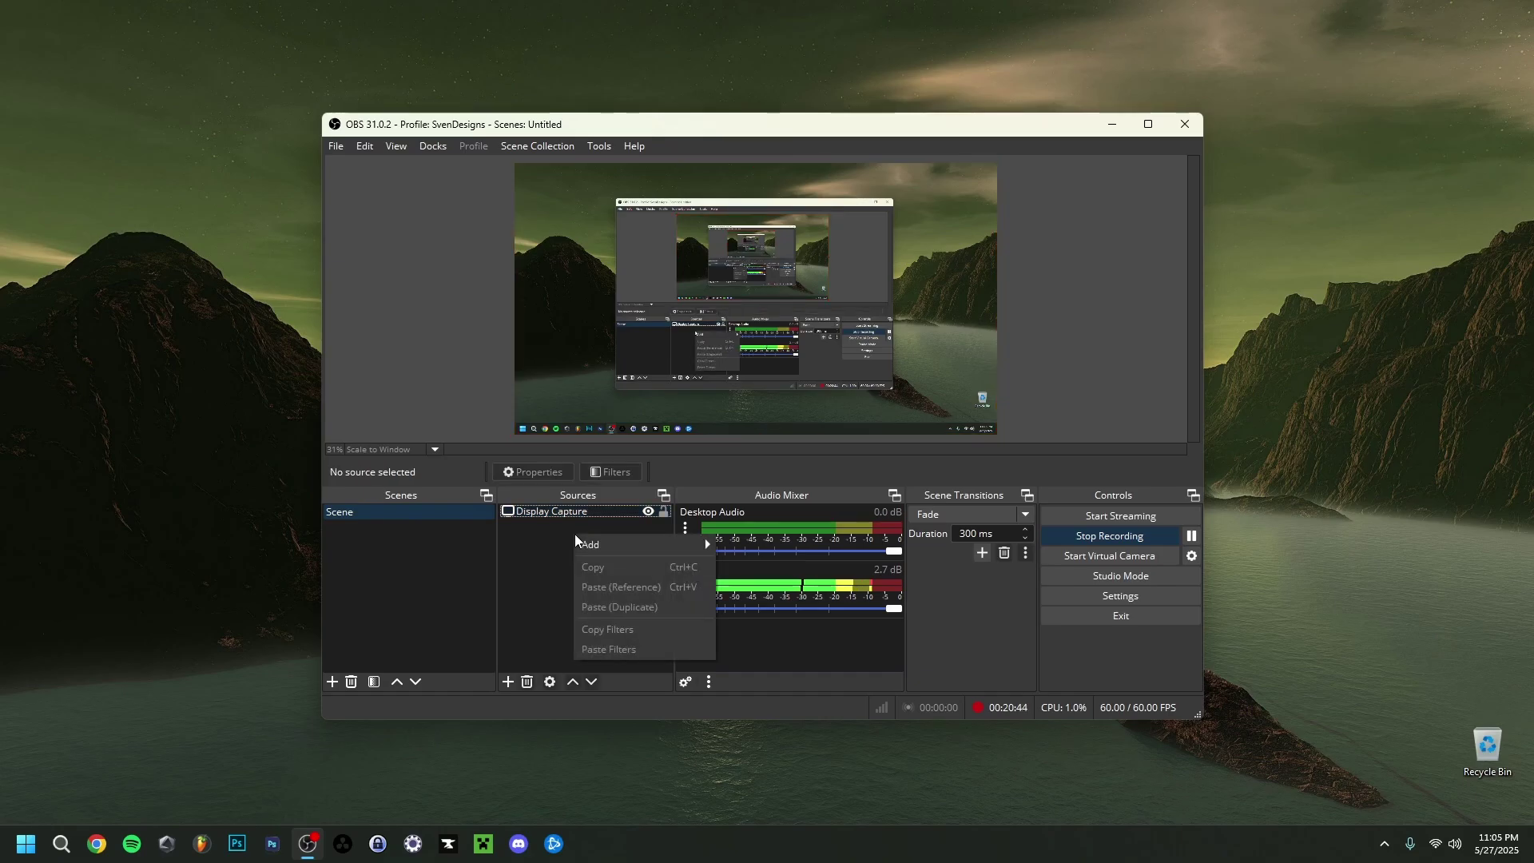
mouse_move(630, 544)
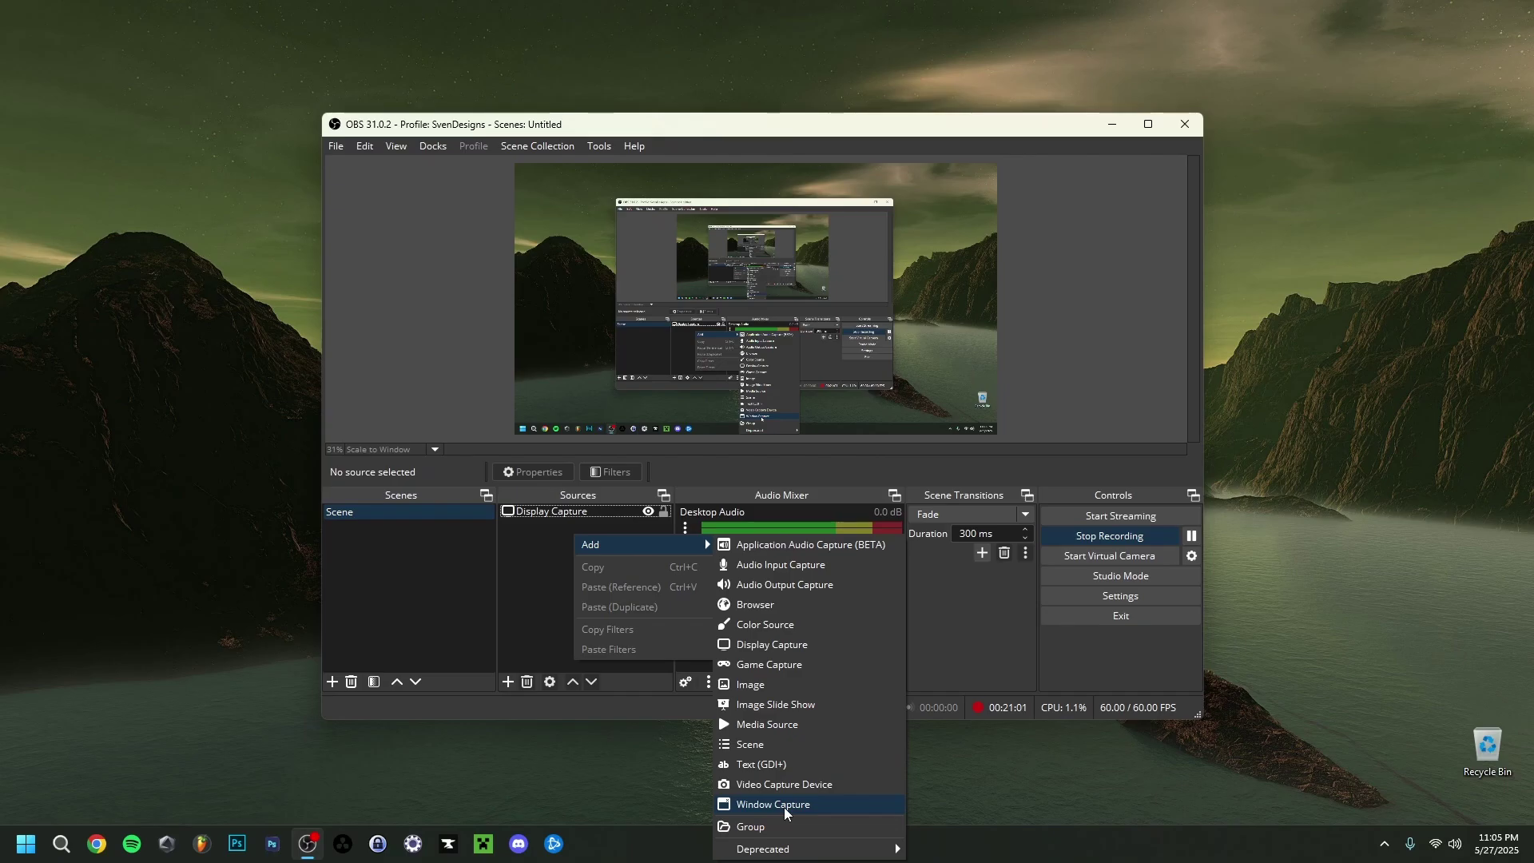
click(529, 591)
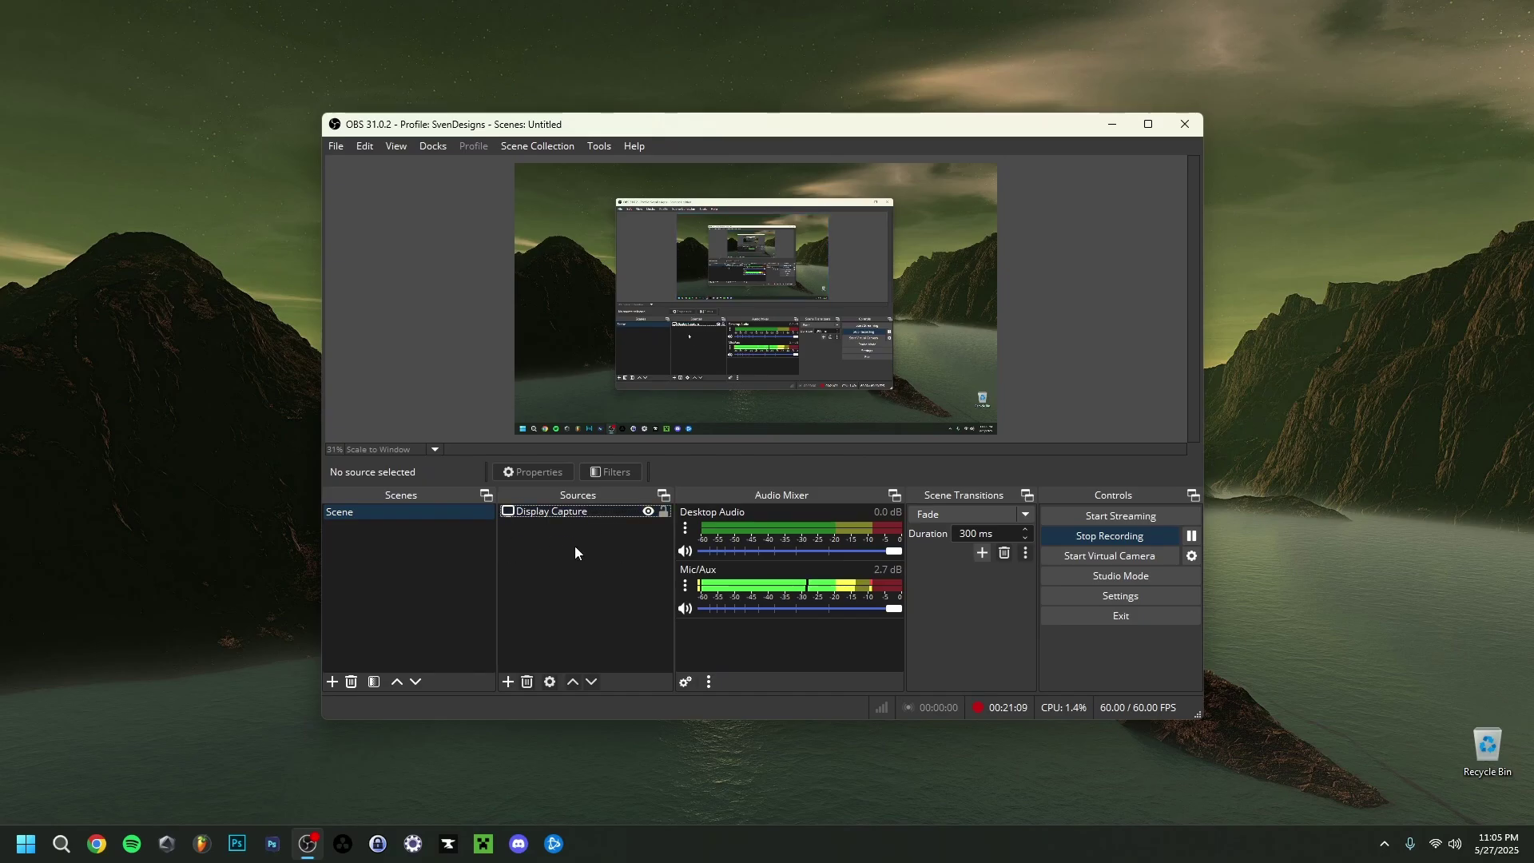
click(572, 516)
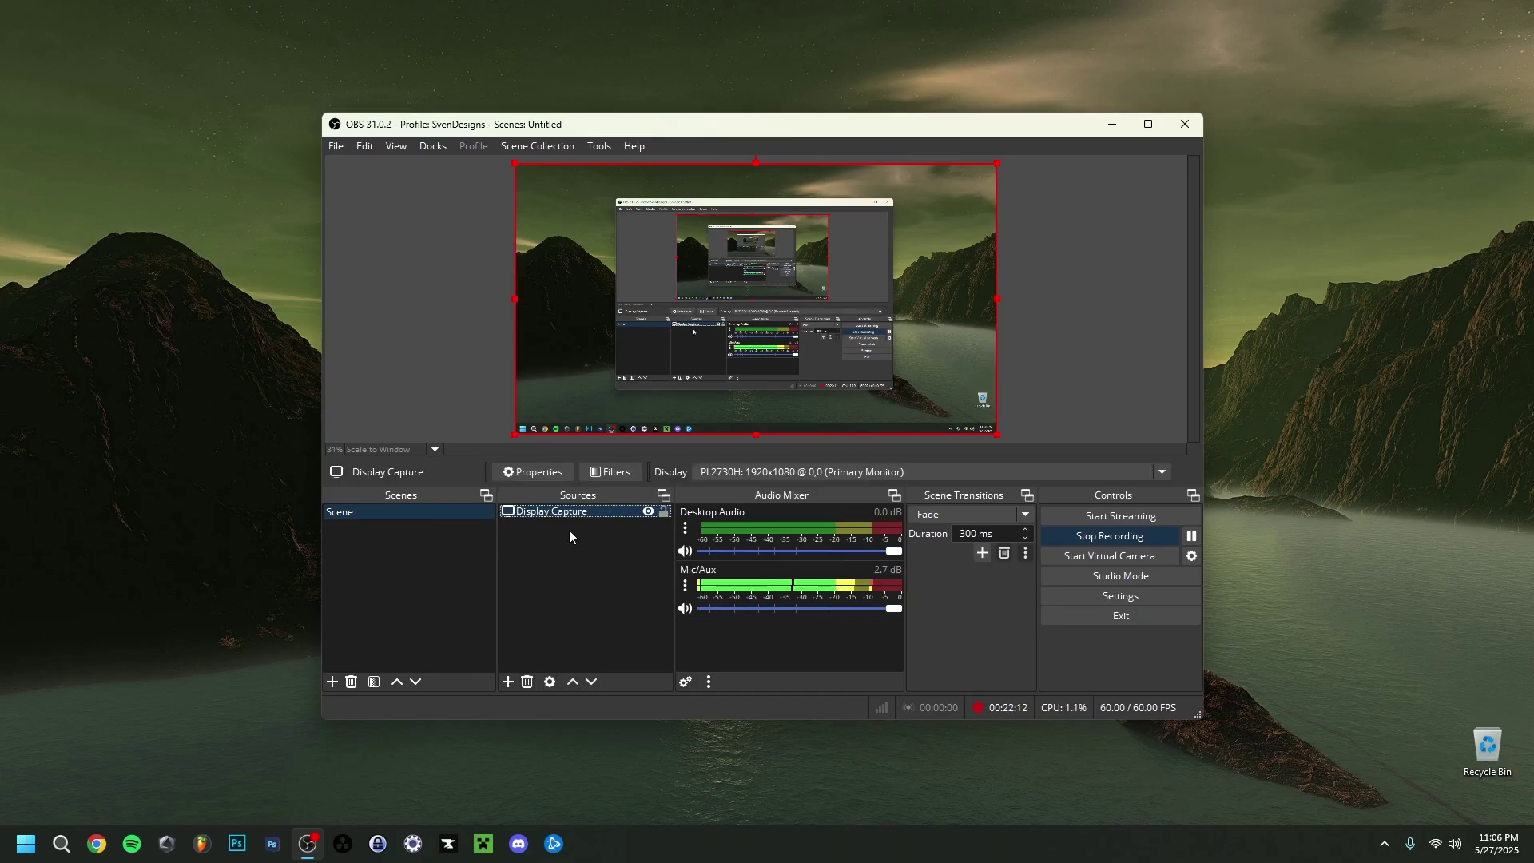
- Create a new Display Capture source on the chosen monitor, then add a new scene
right_click(559, 530)
mouse_move(631, 540)
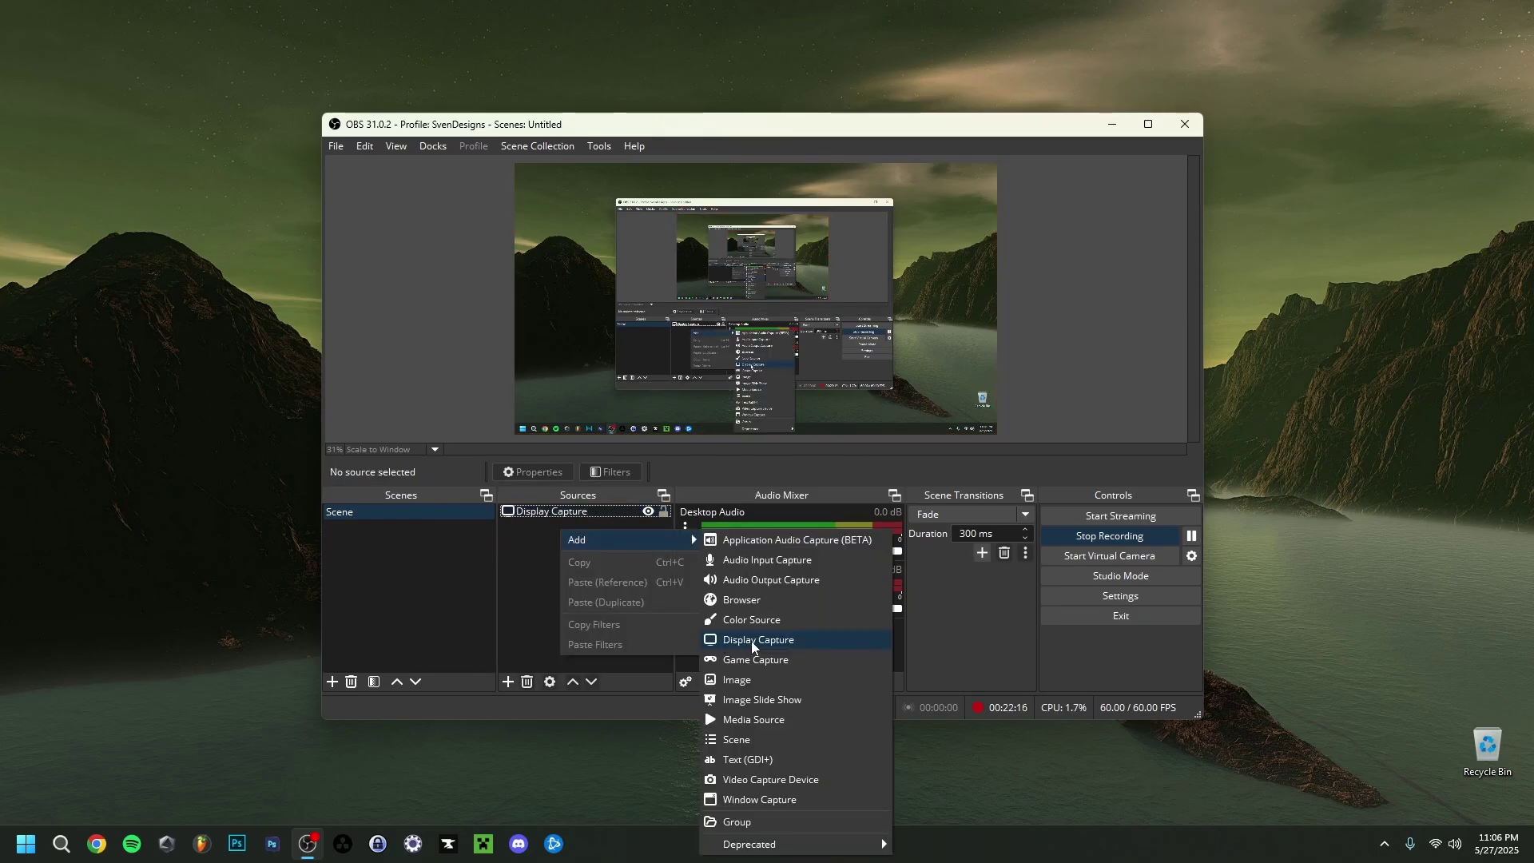
click(752, 640)
click(803, 527)
click(619, 449)
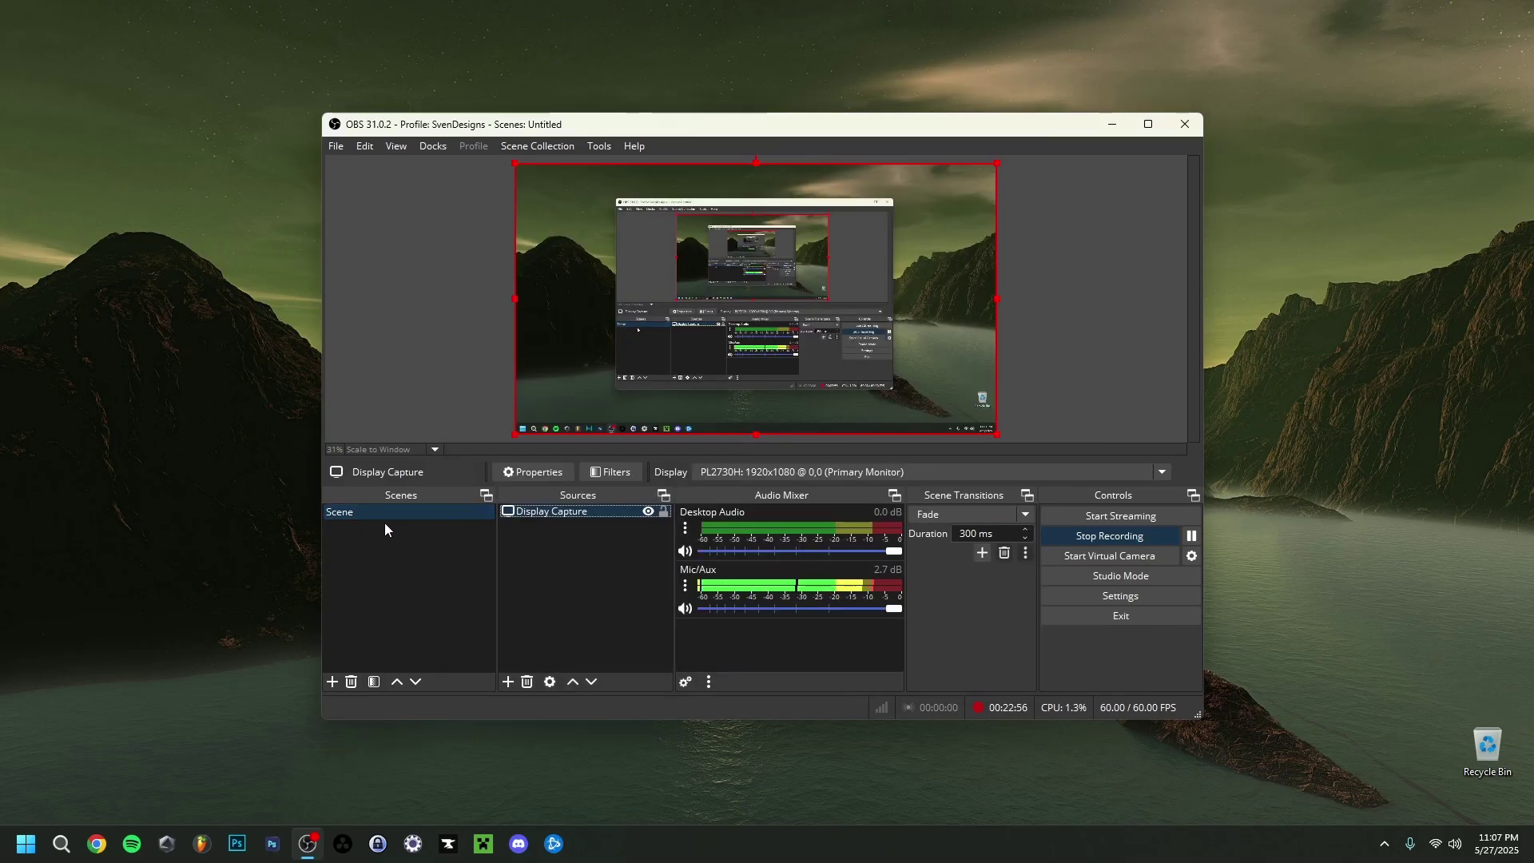
right_click(391, 533)
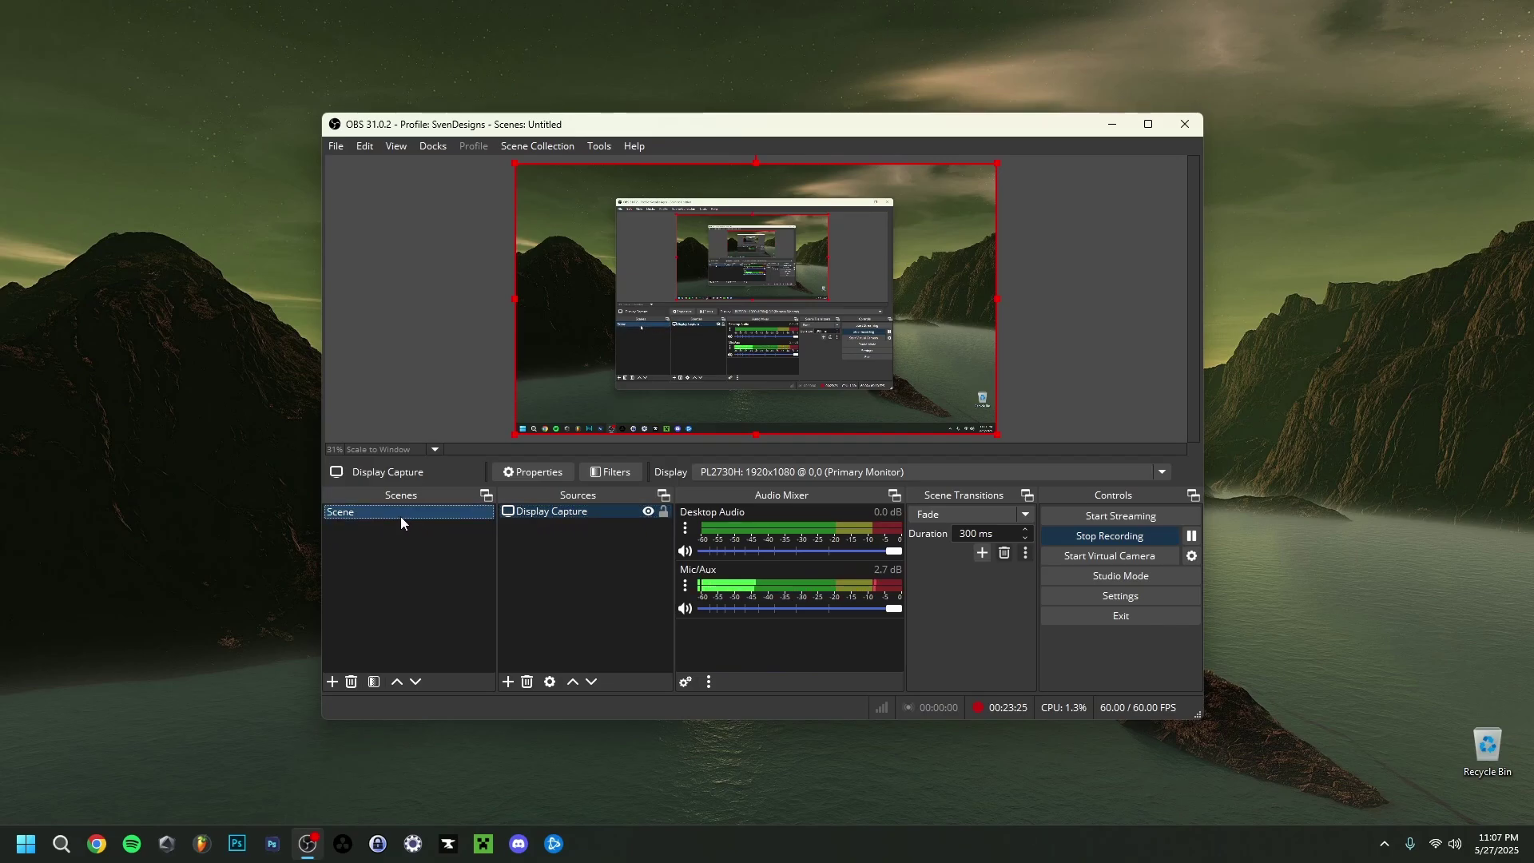
right_click(535, 531)
- Try a Game Capture source in 'Capture specific window' mode, leaving the window unselected
mouse_move(567, 540)
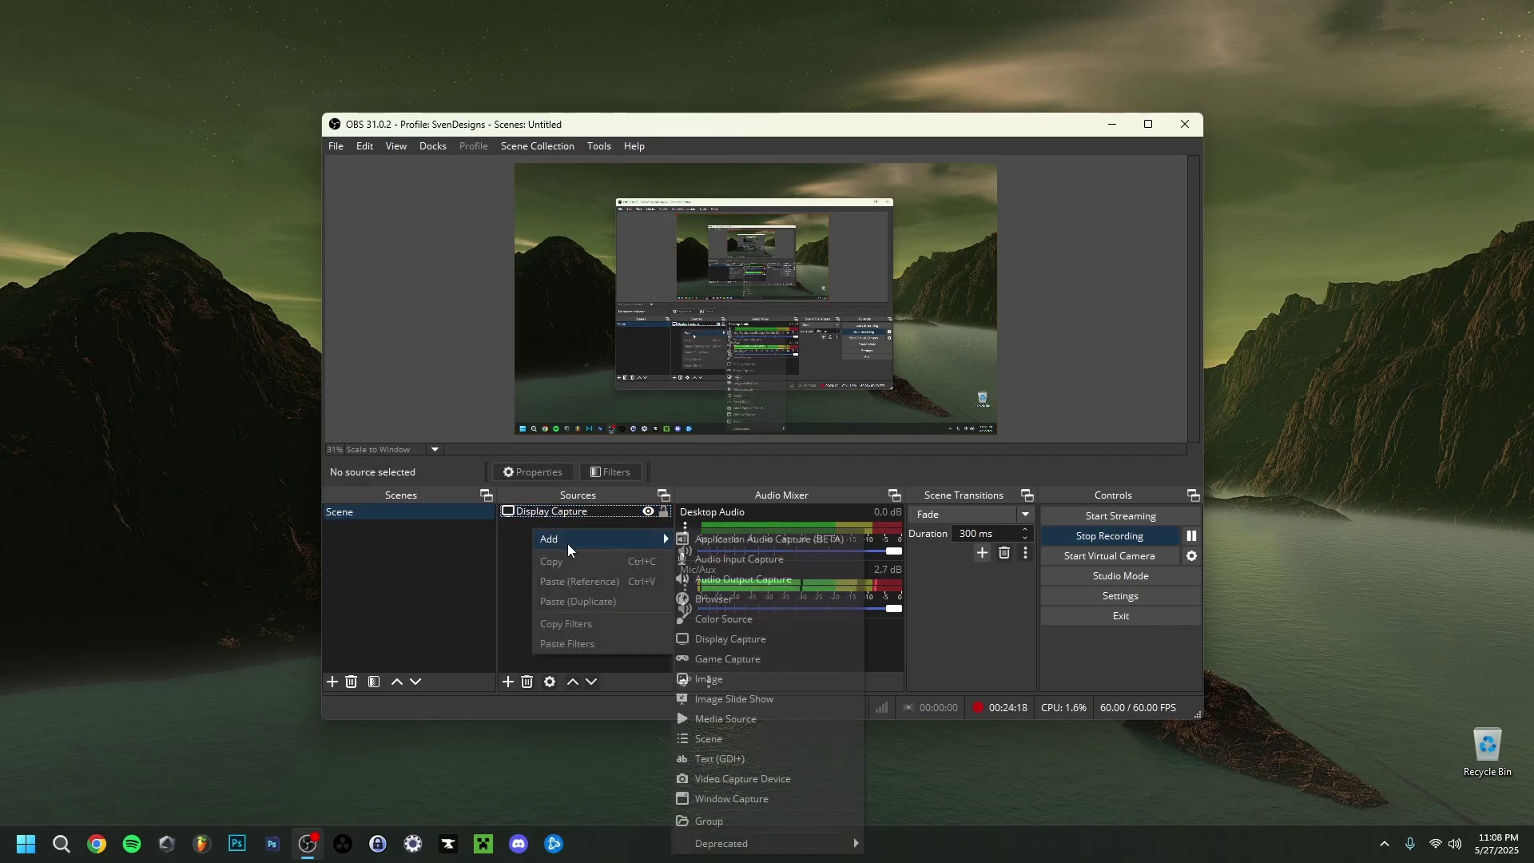
click(723, 657)
click(801, 528)
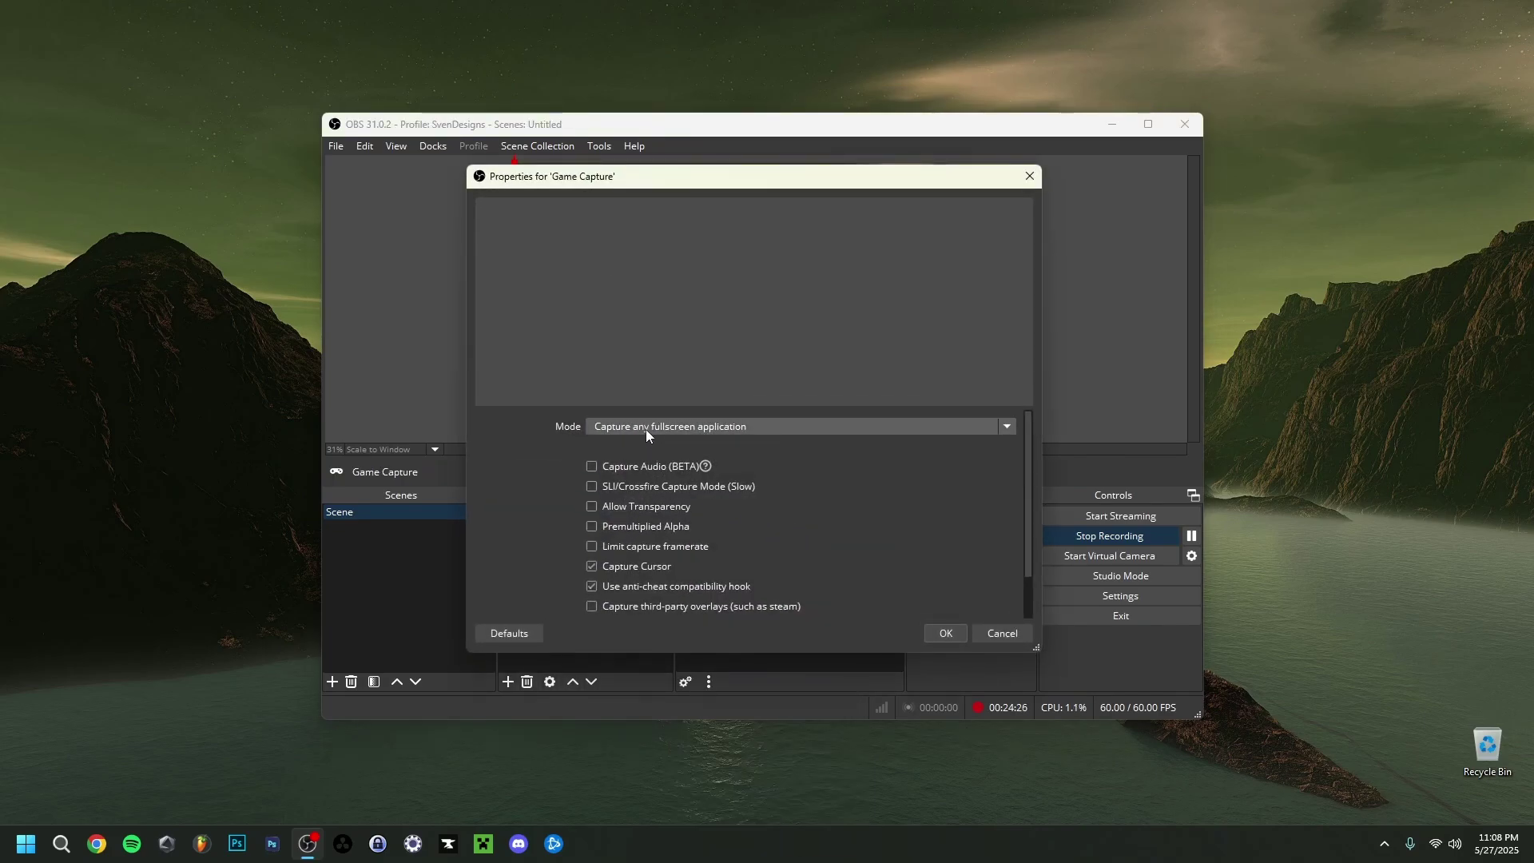
click(645, 429)
click(616, 459)
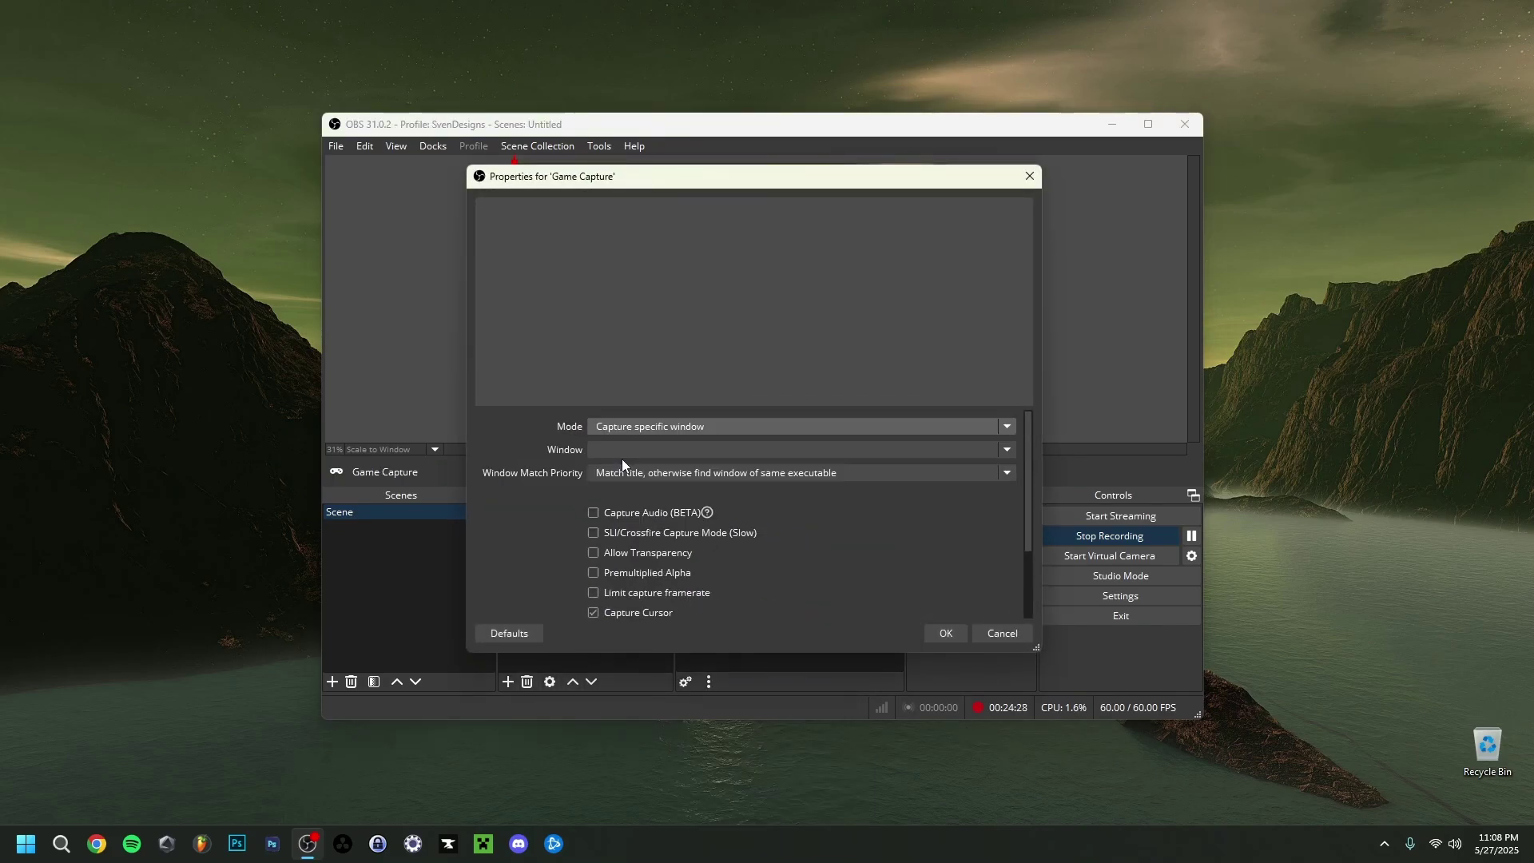
click(627, 448)
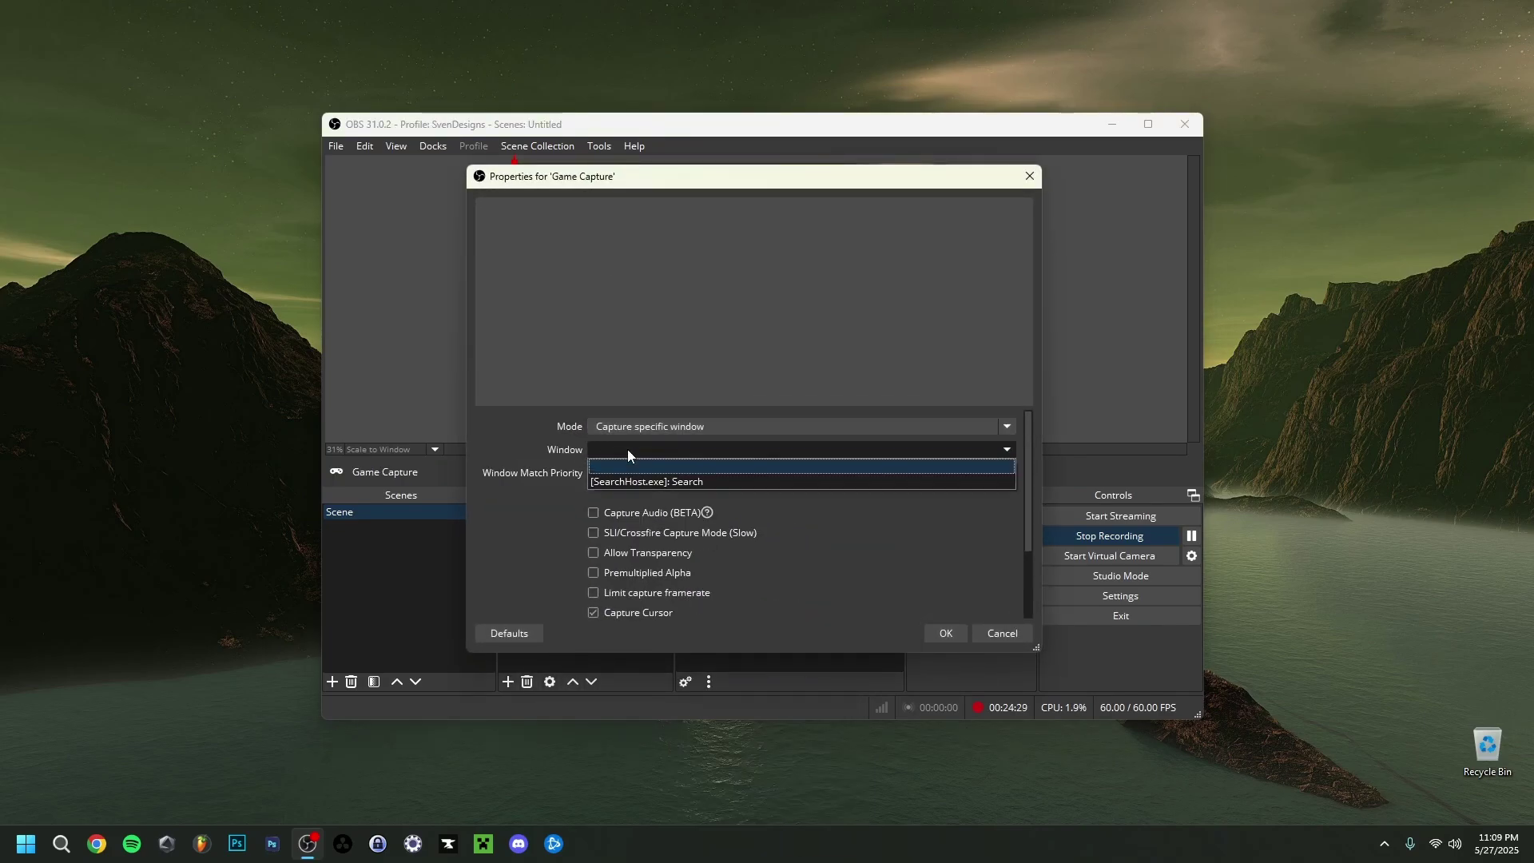
click(679, 502)
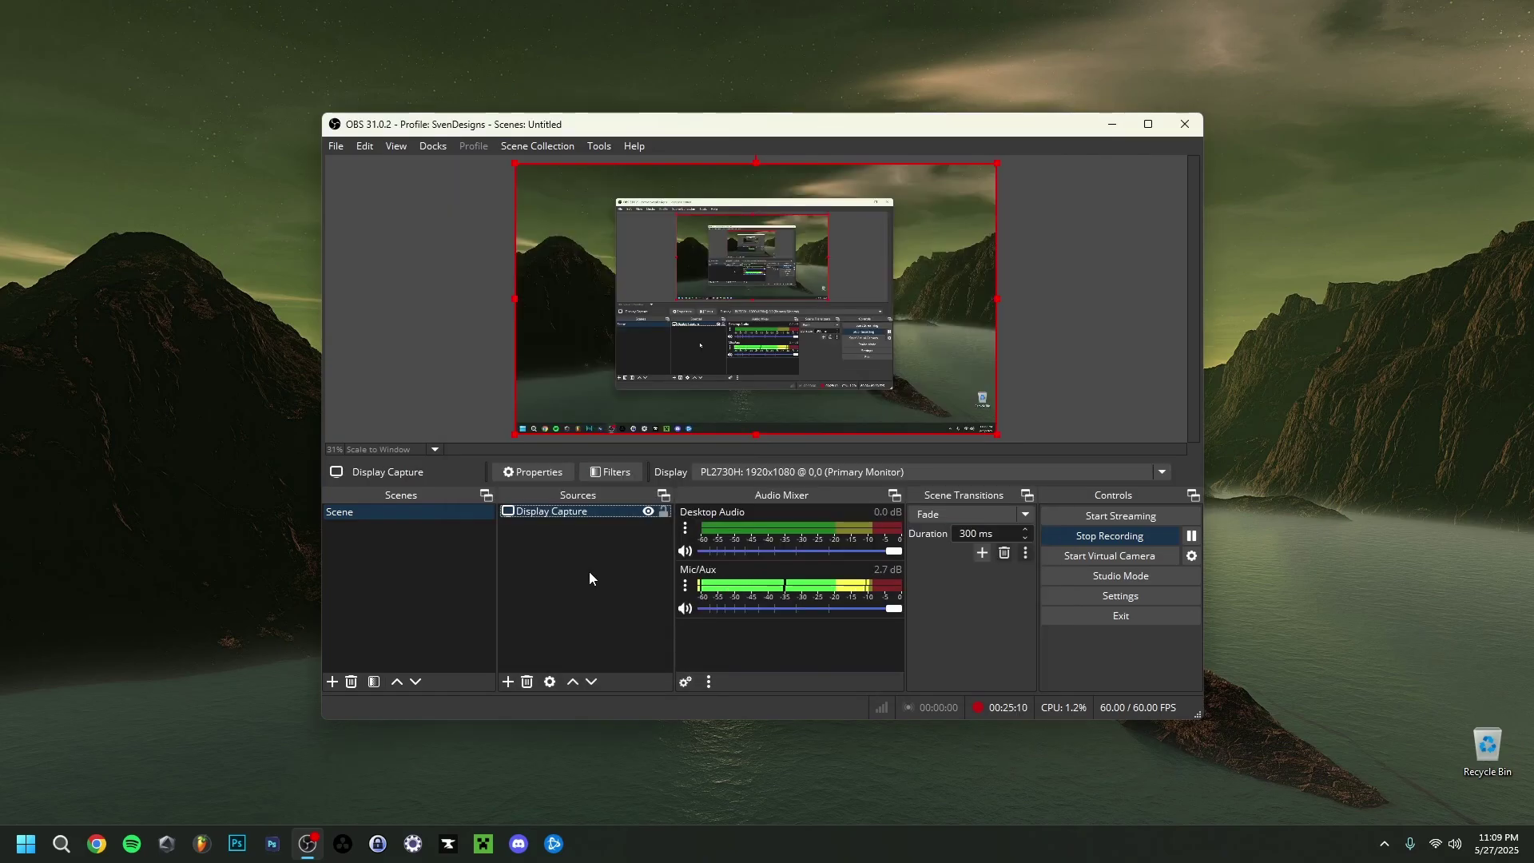
right_click(549, 544)
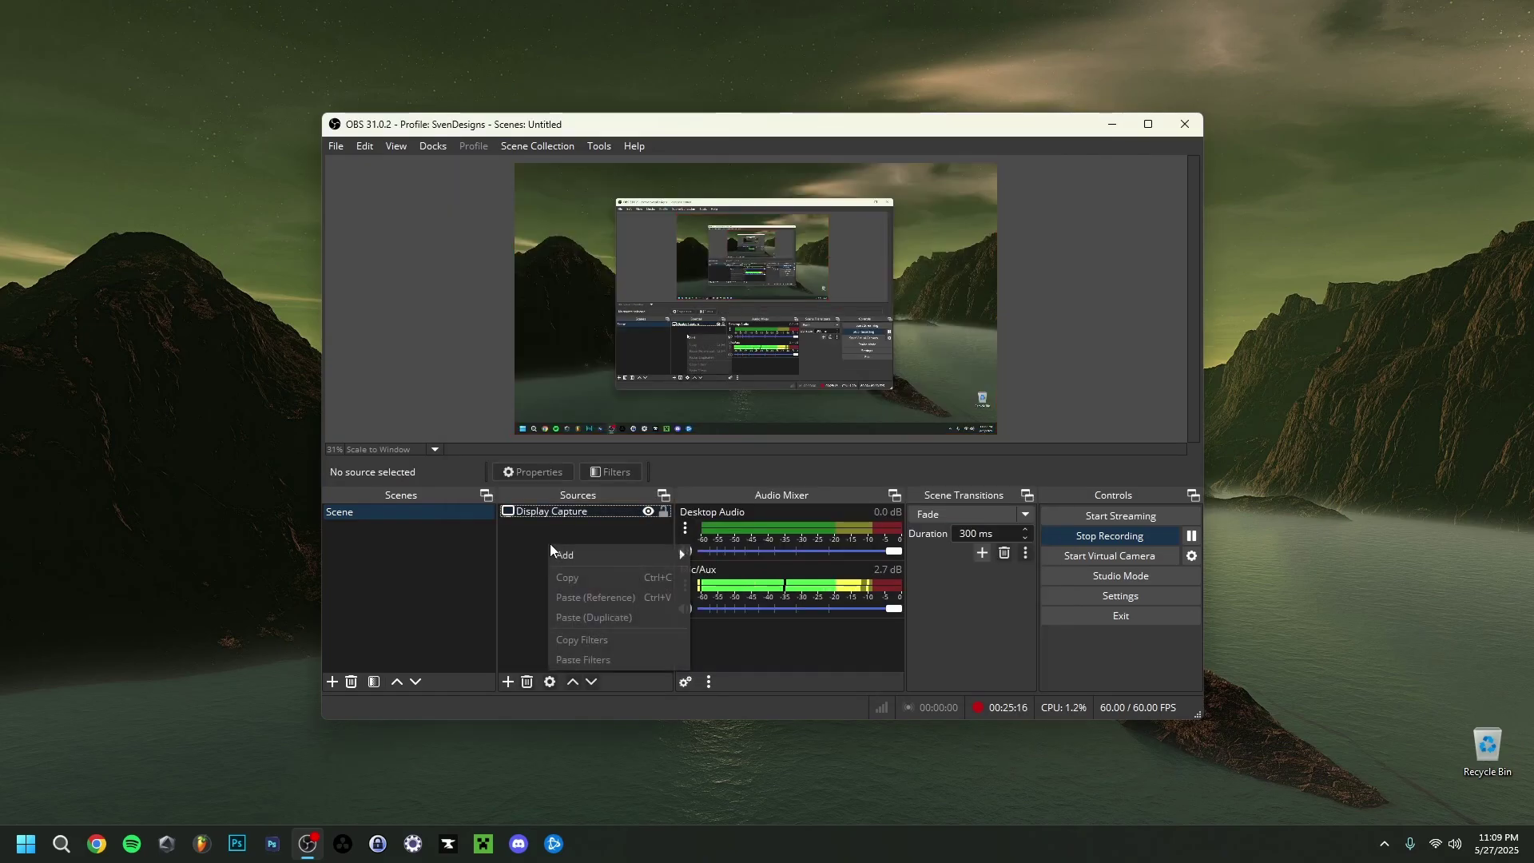
mouse_move(601, 555)
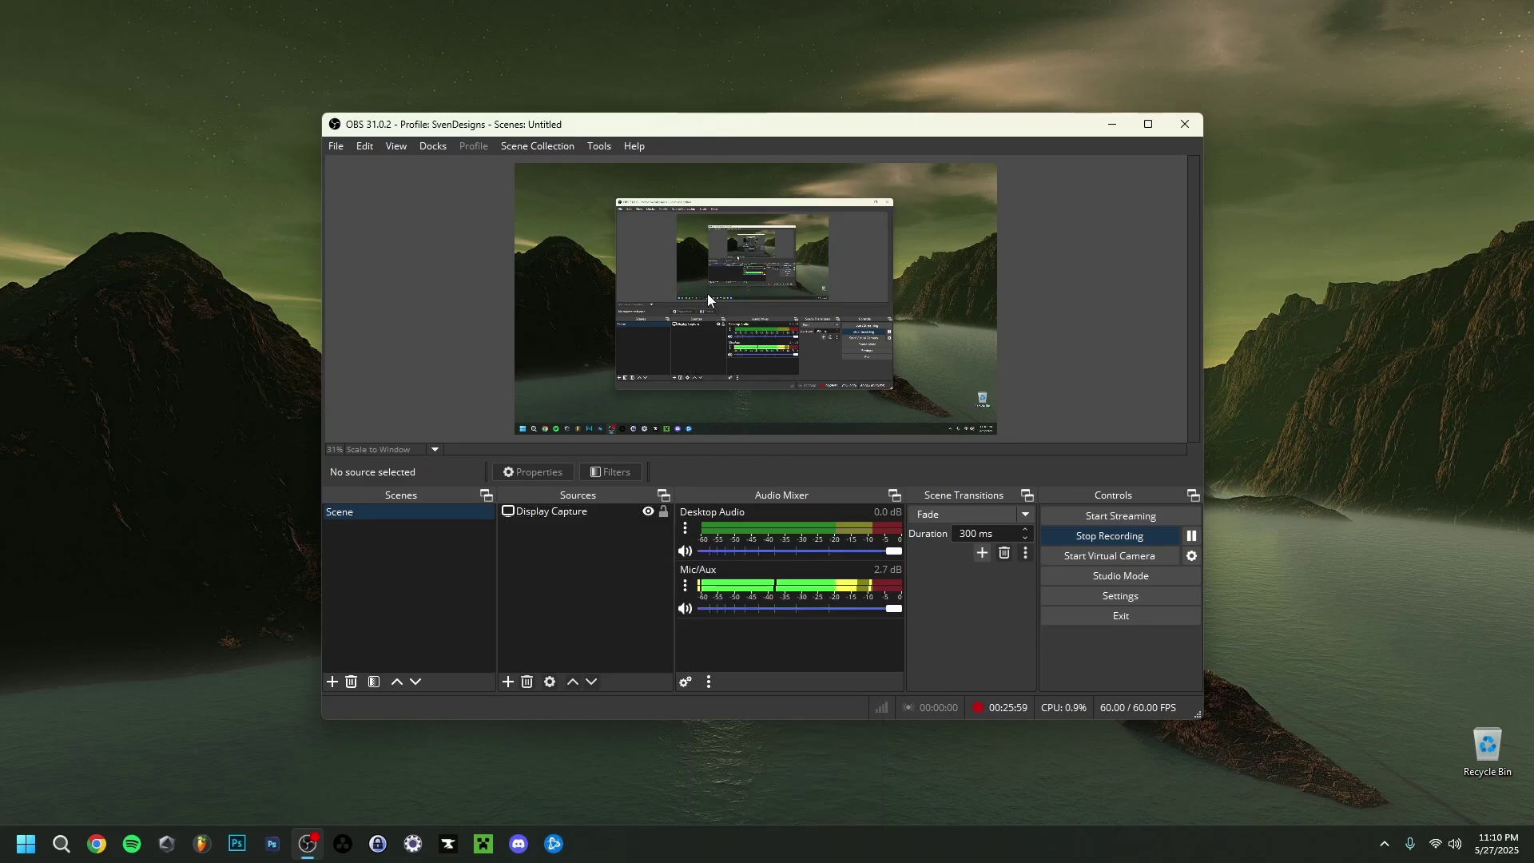
click(707, 294)
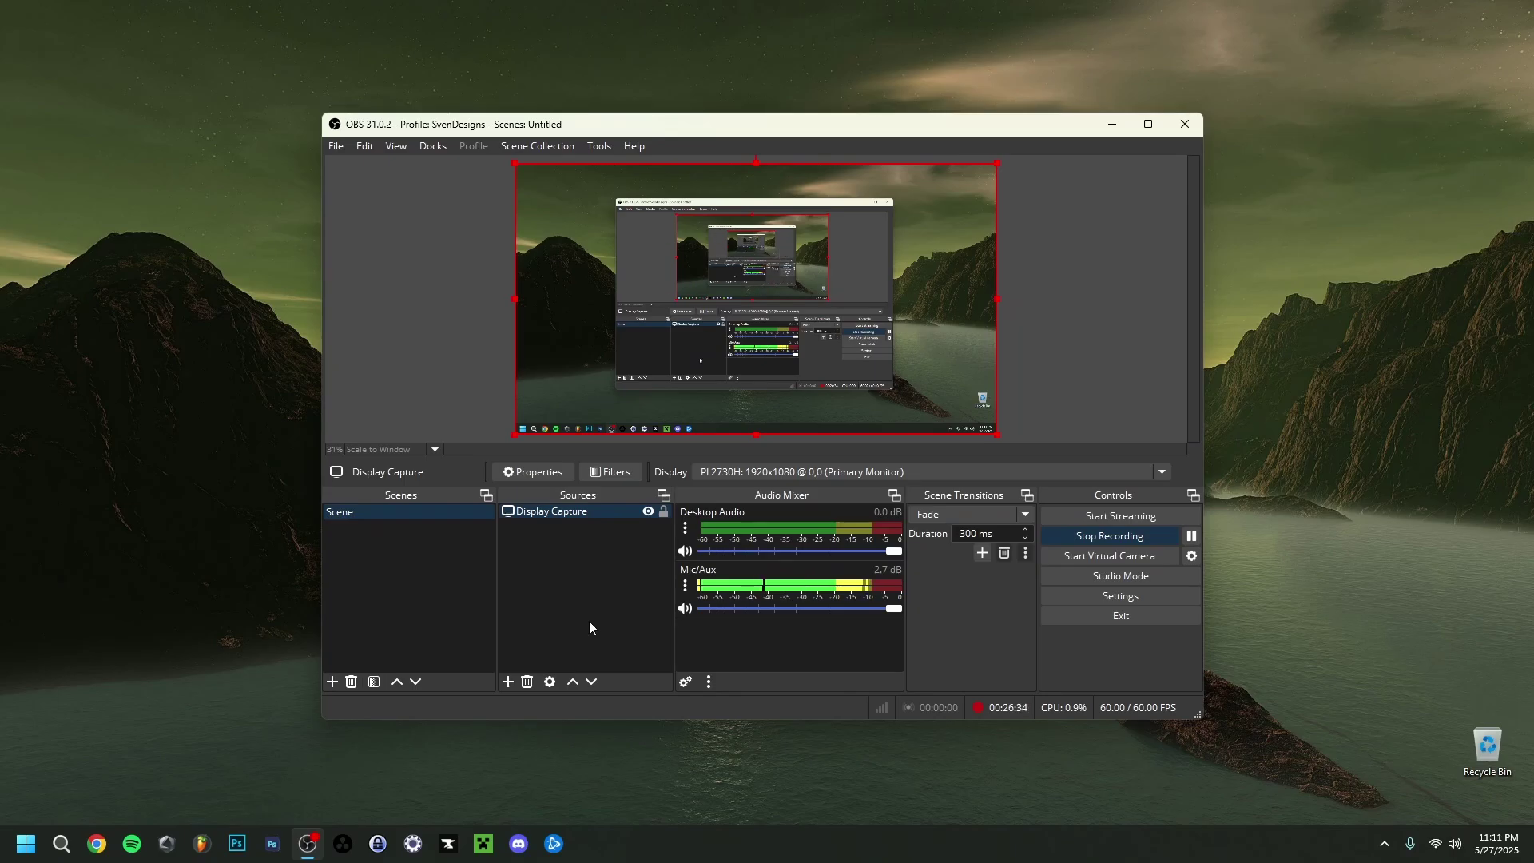
right_click(742, 319)
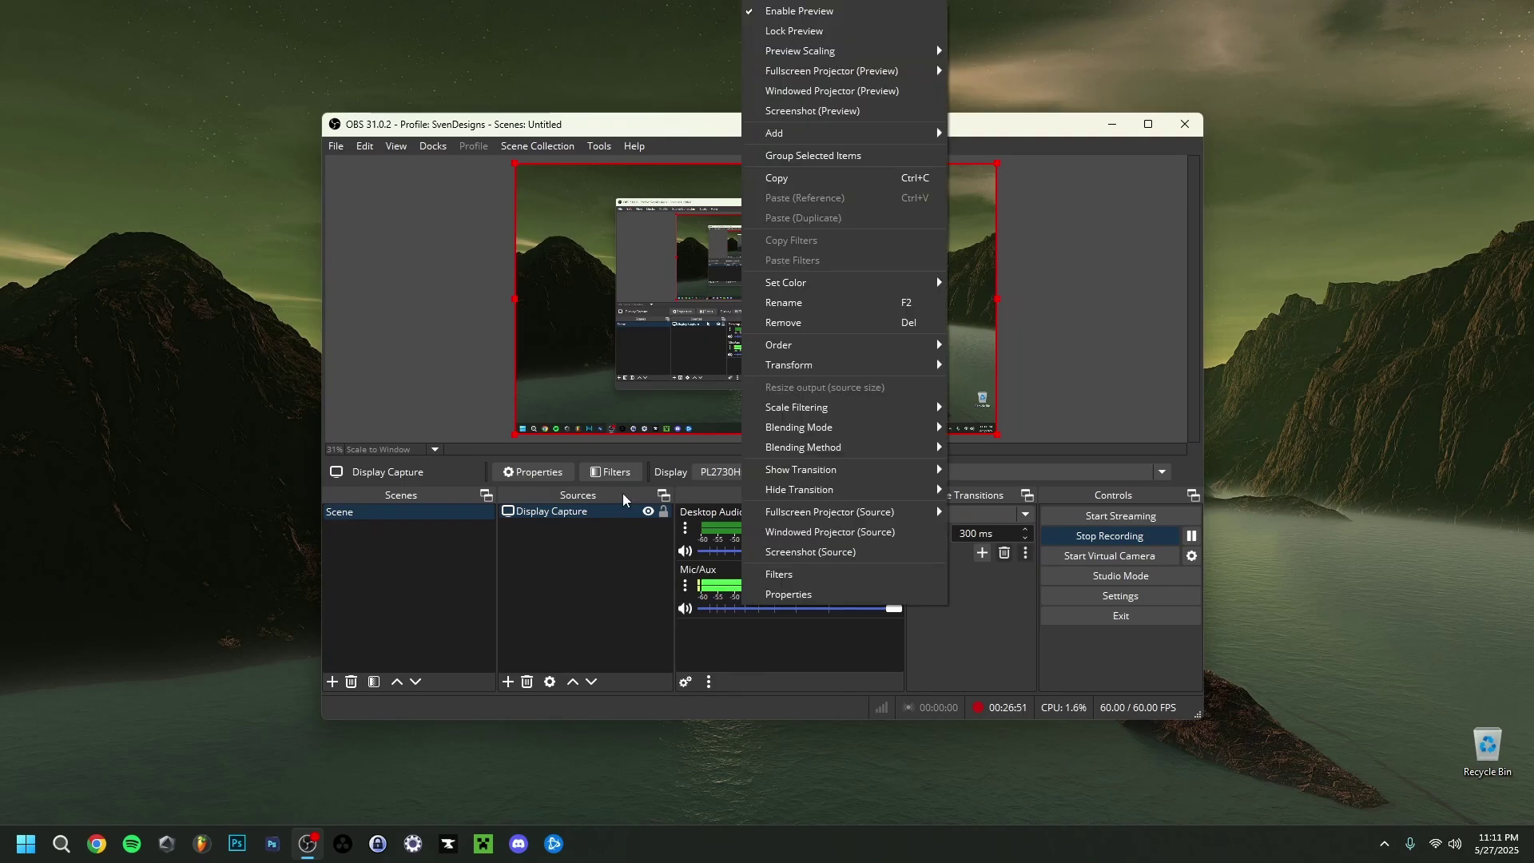
mouse_move(825, 366)
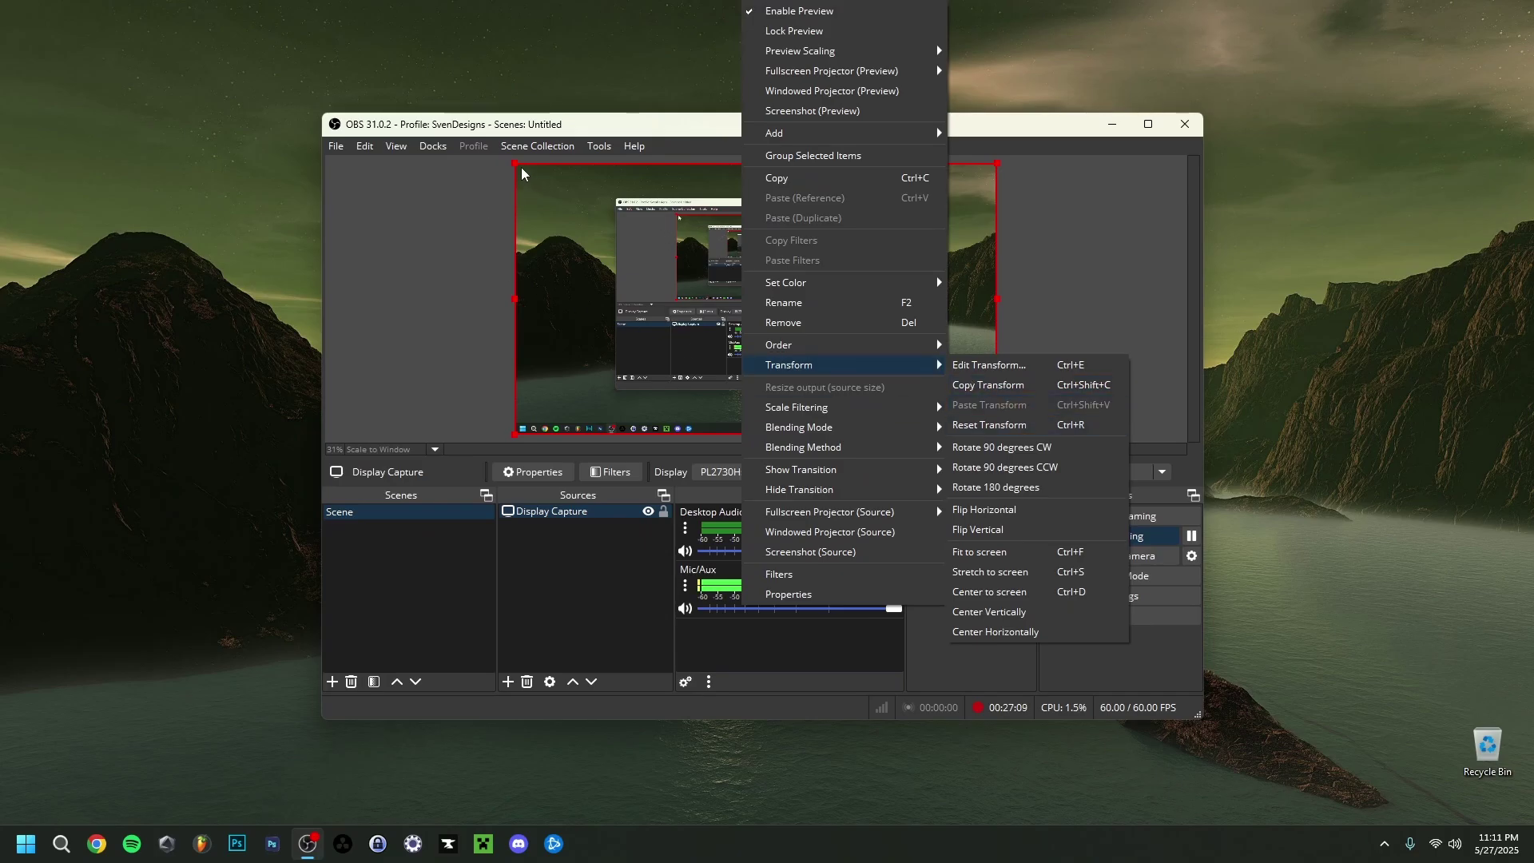
mouse_move(894, 366)
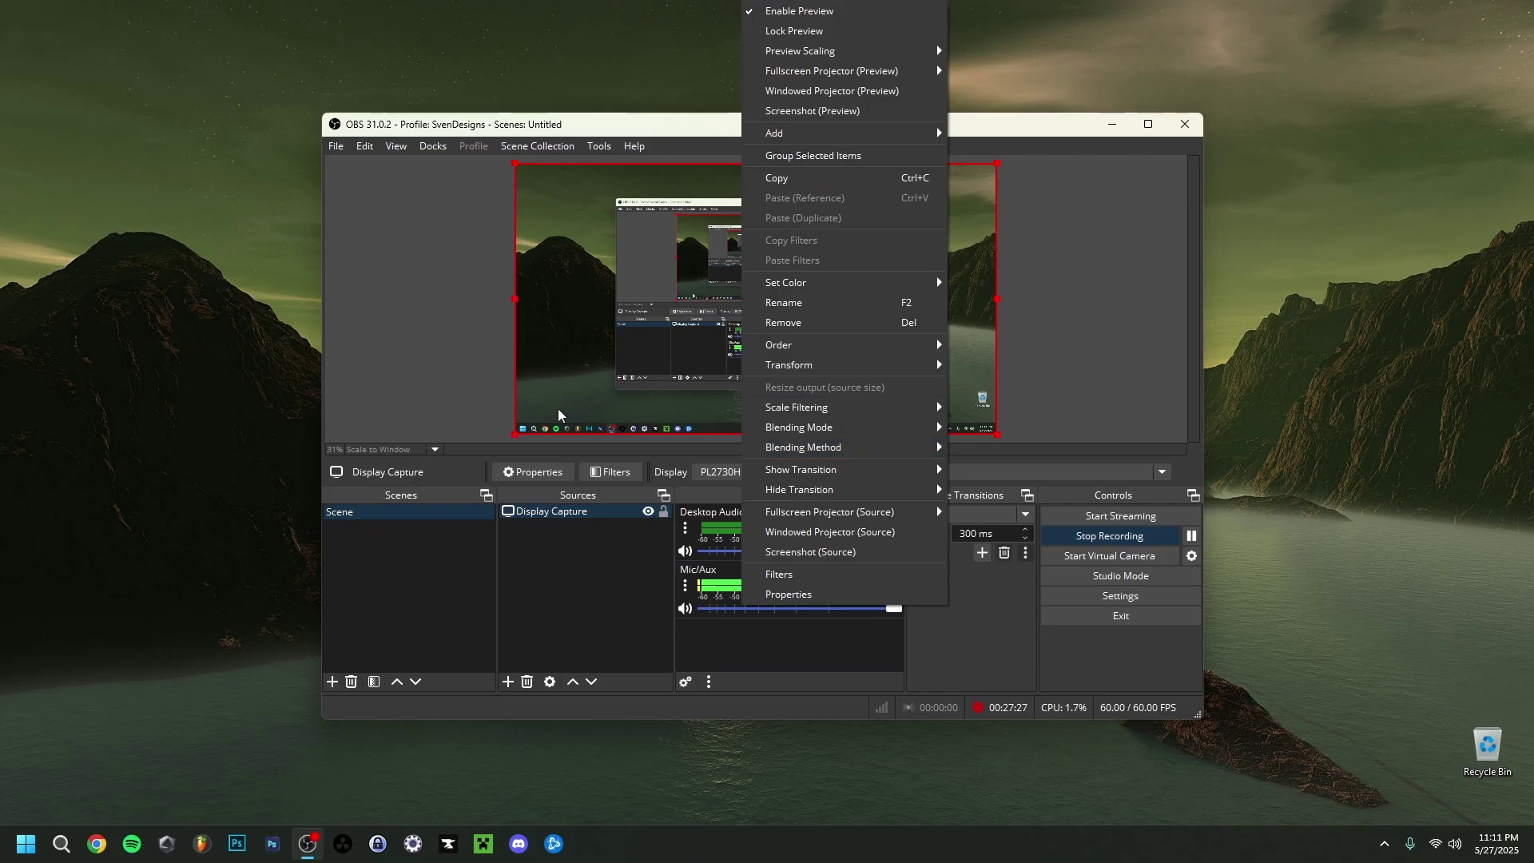
click(570, 178)
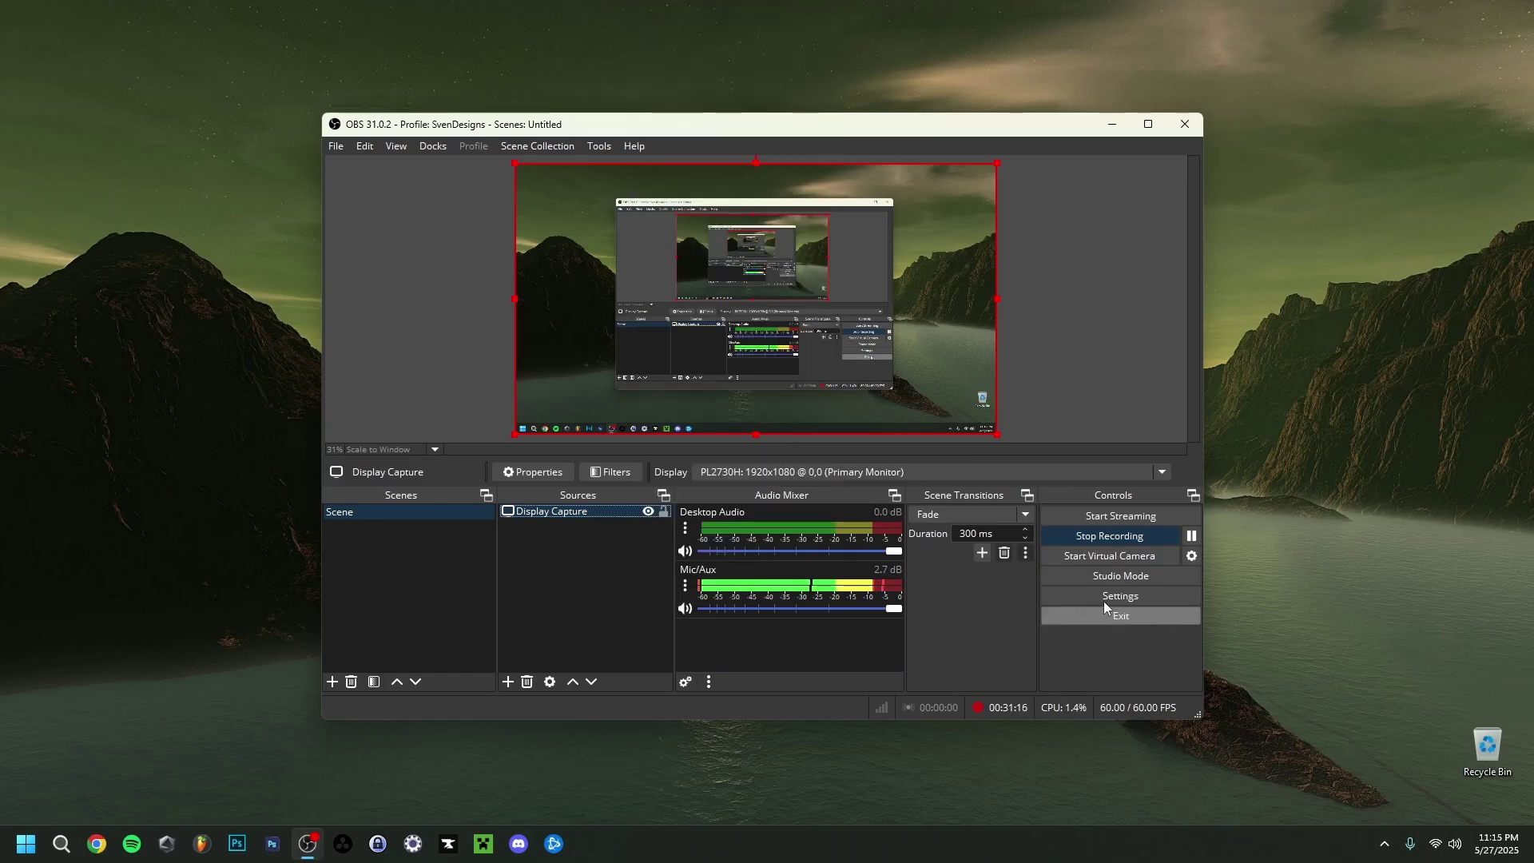
- Set Process Priority to Above Normal in OBS Advanced settings, double-check it, and close Settings
click(1099, 596)
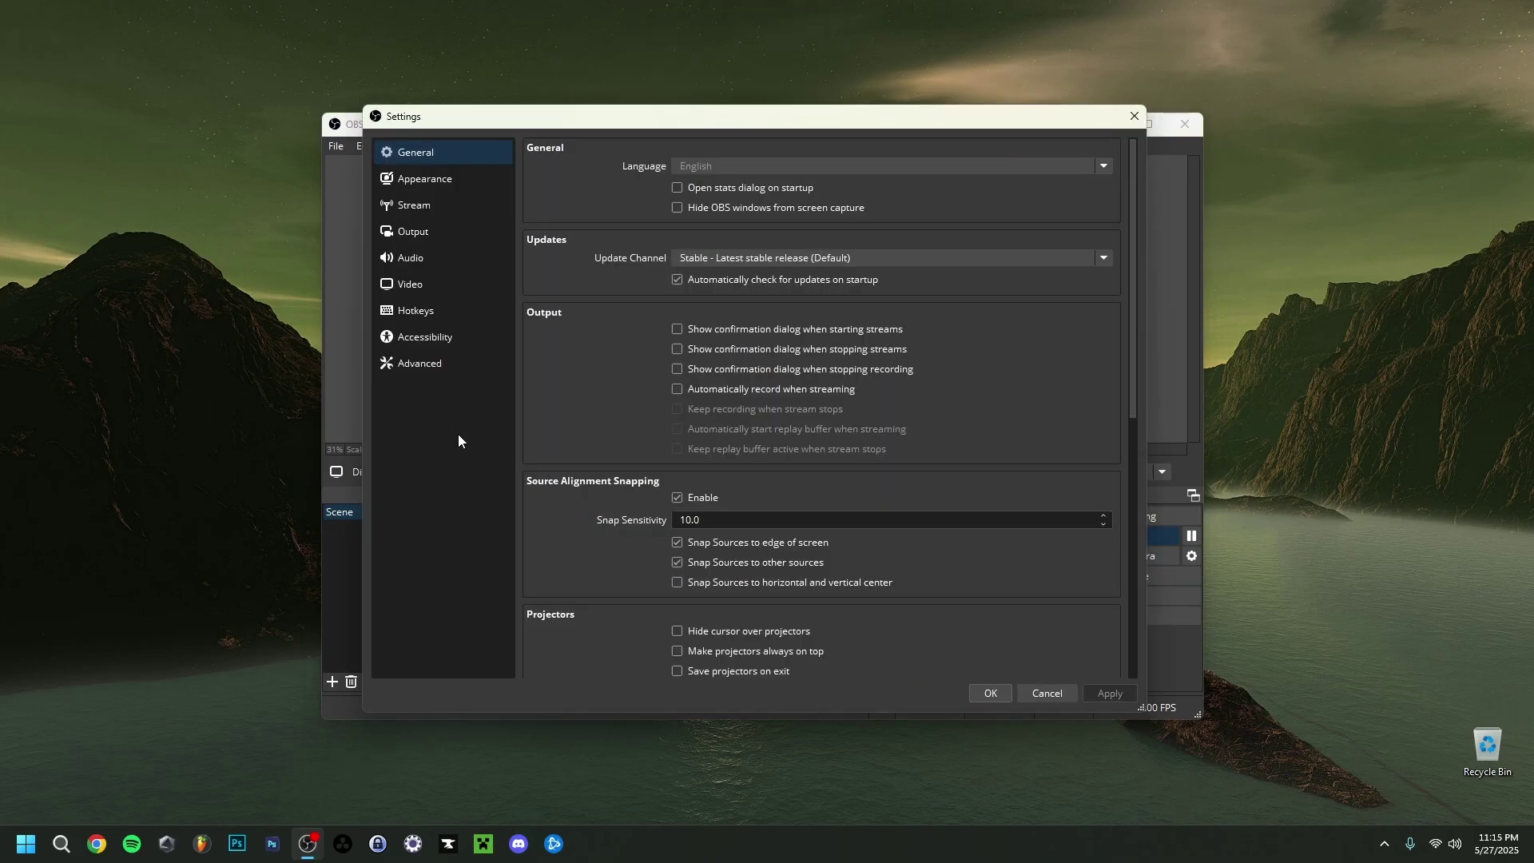
click(423, 366)
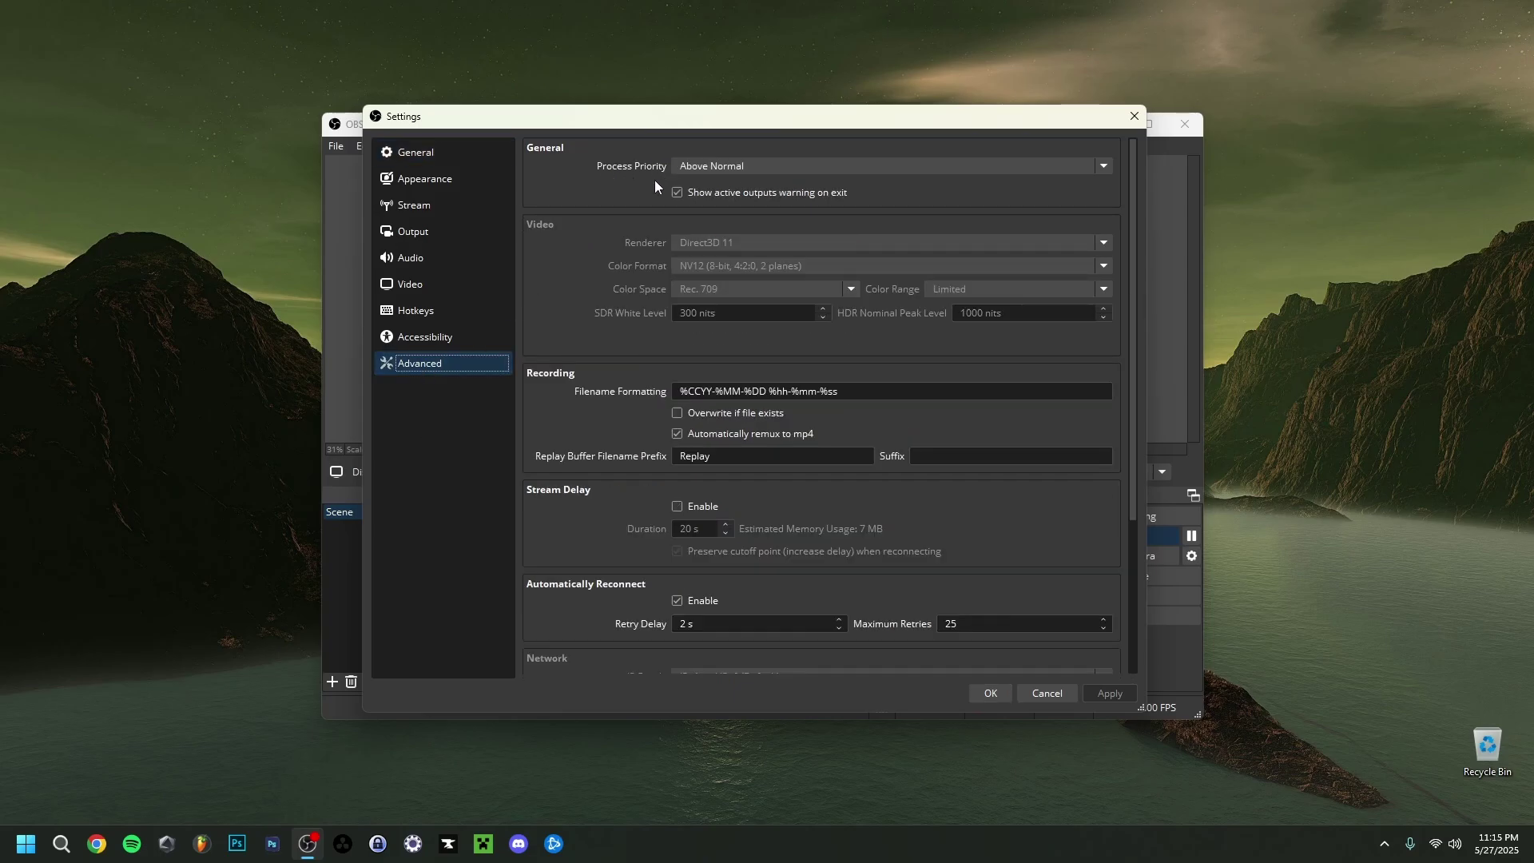
click(726, 167)
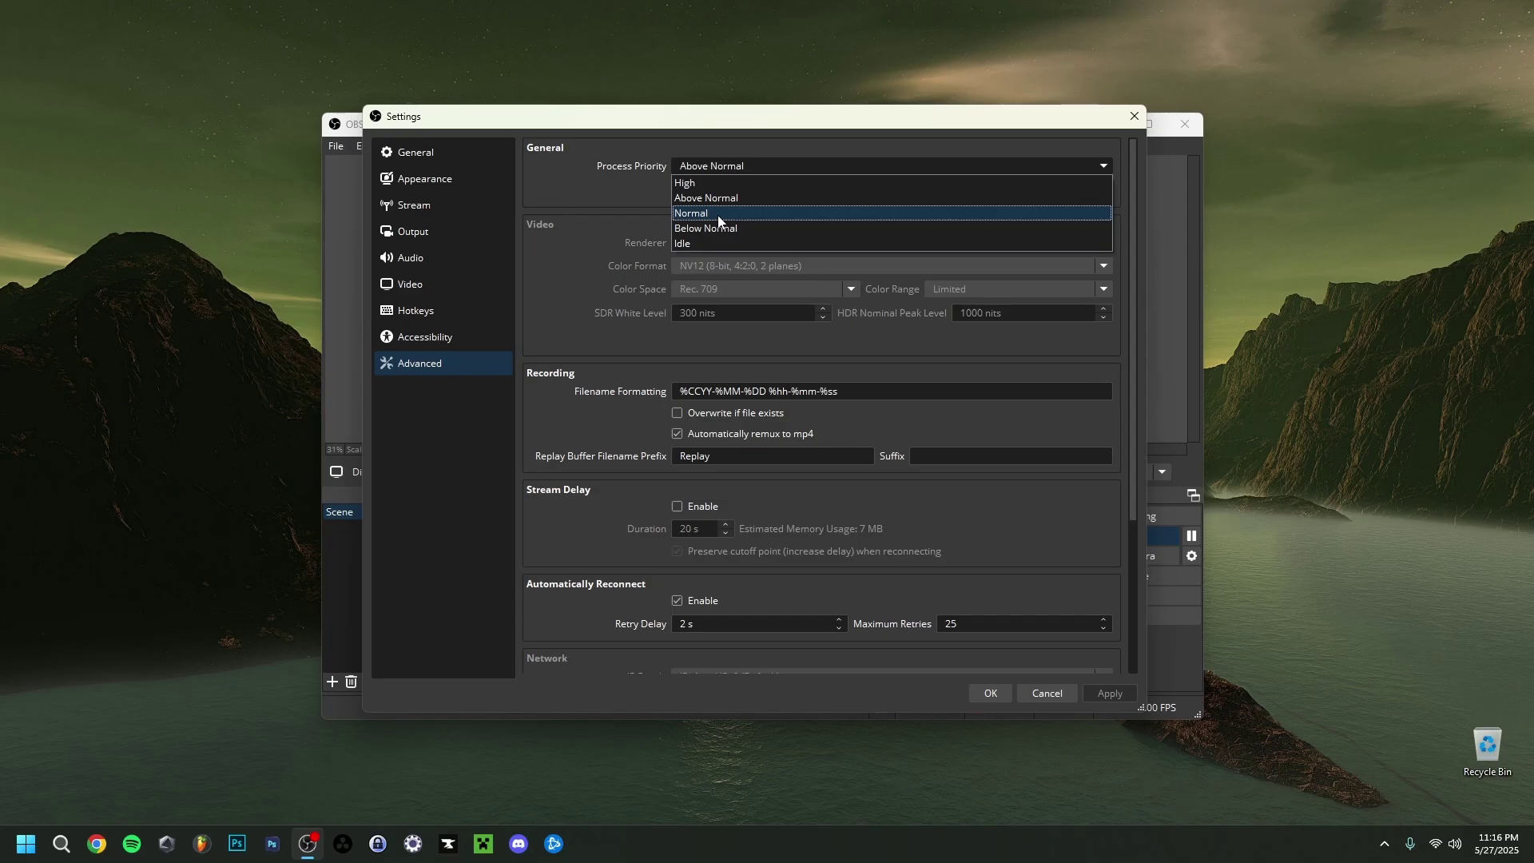
click(600, 193)
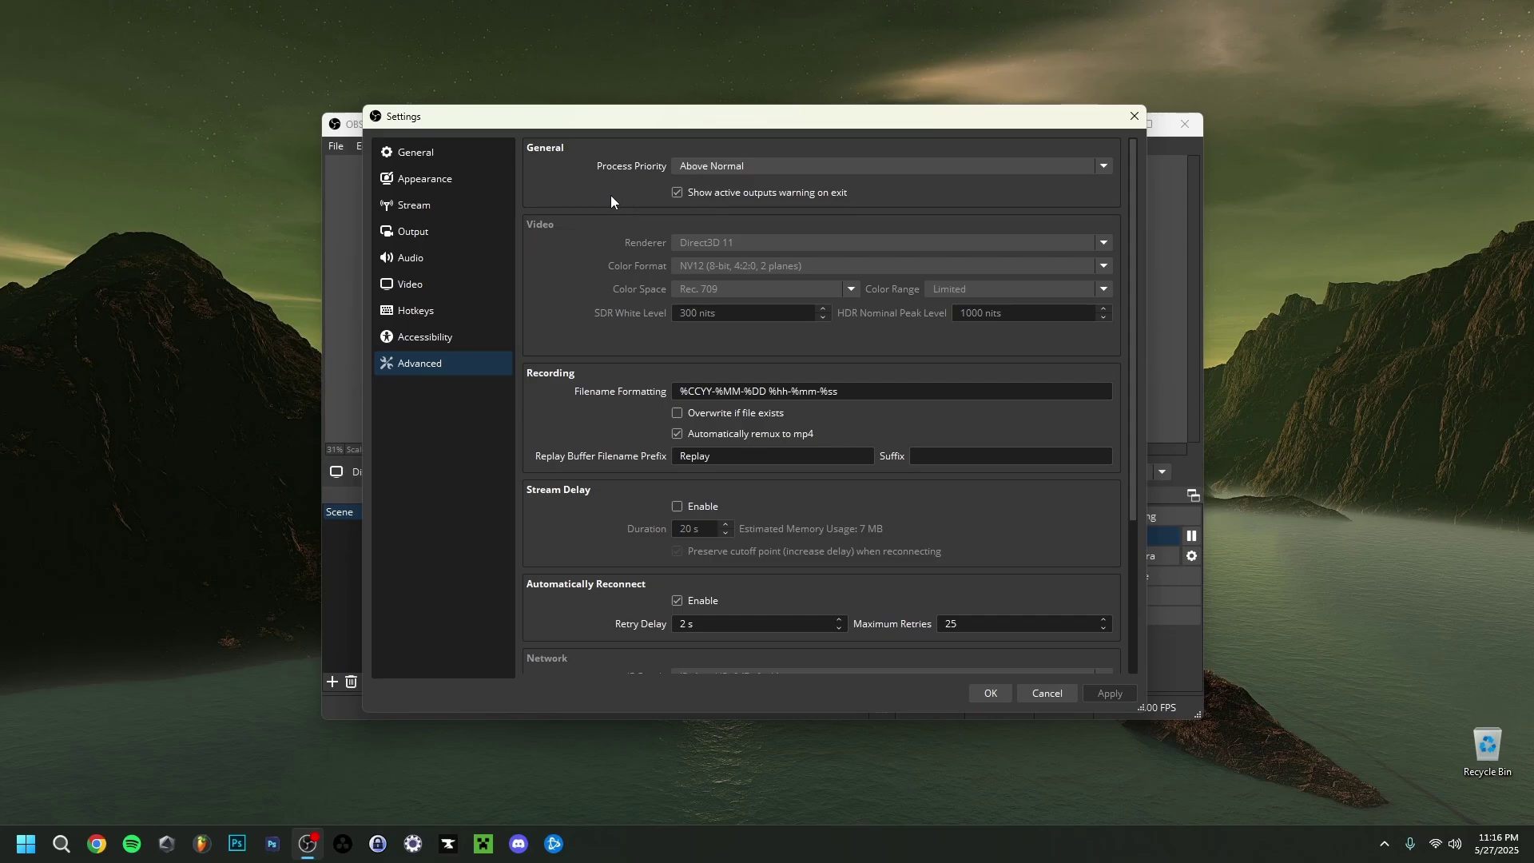
click(720, 166)
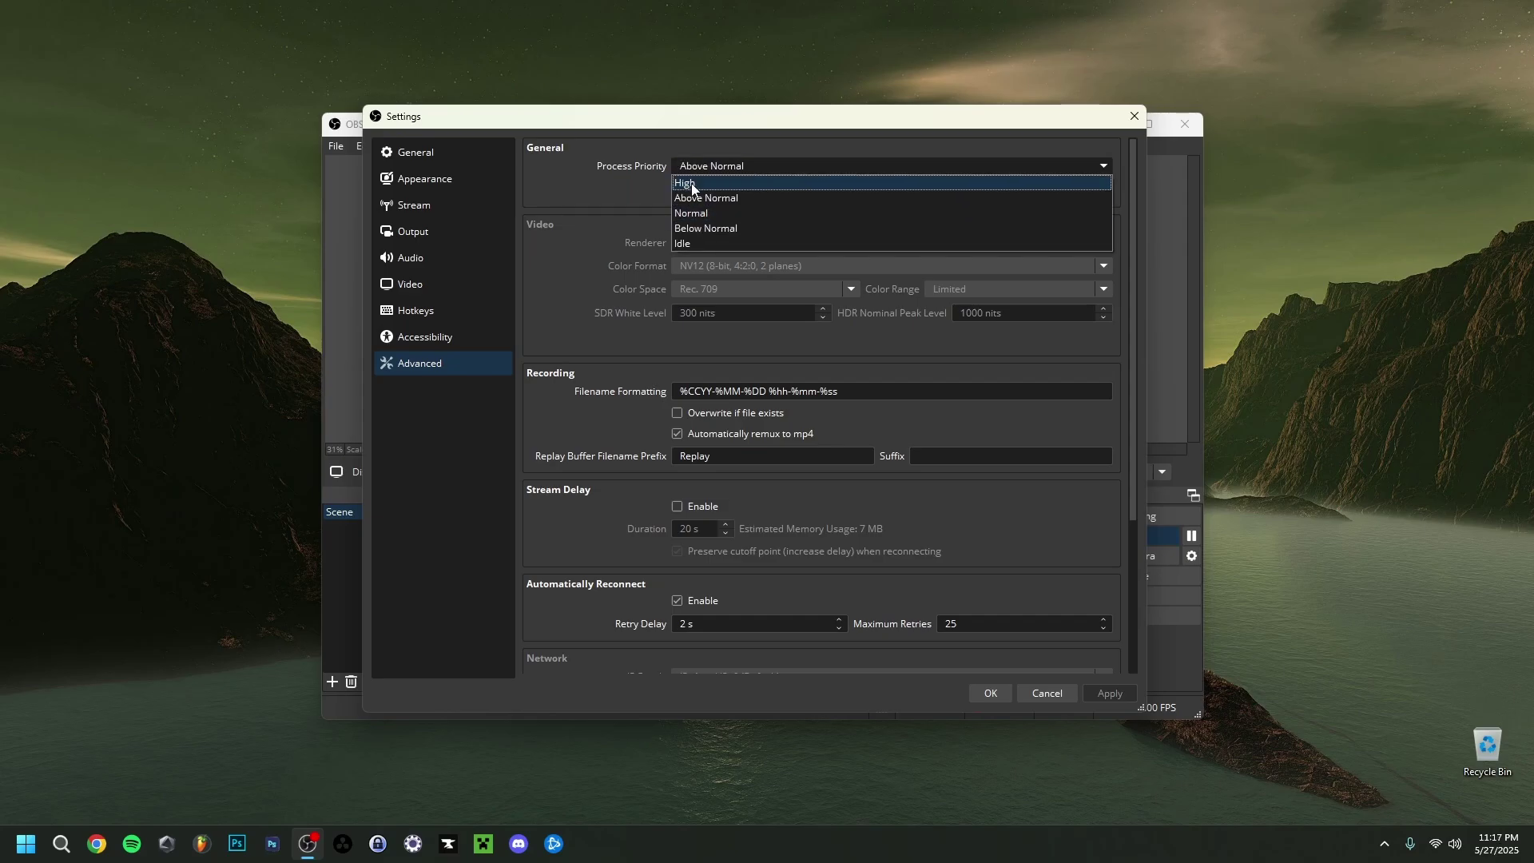
click(612, 186)
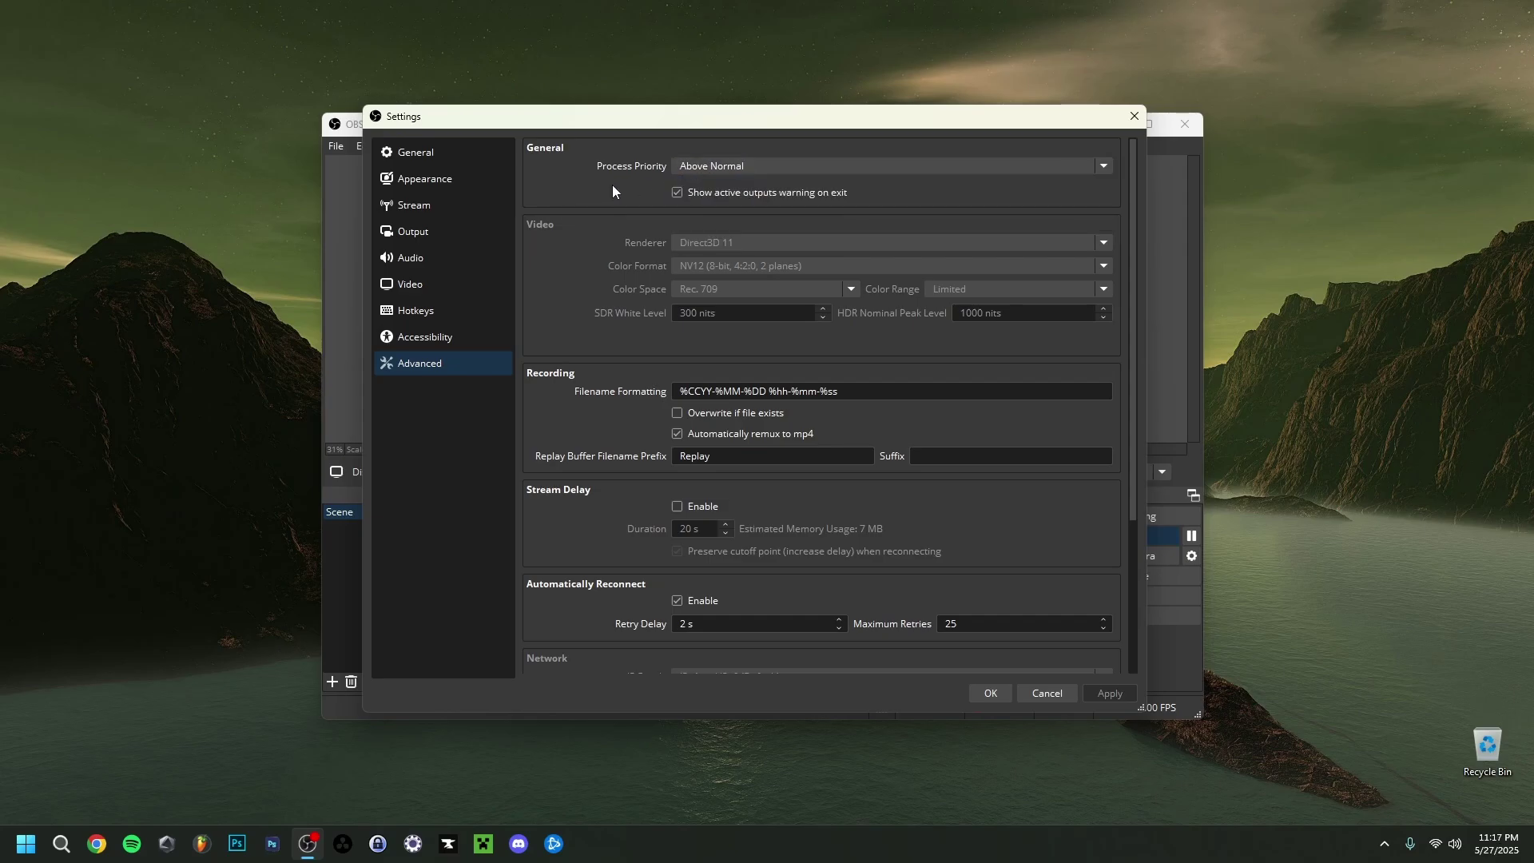
key(Escape)
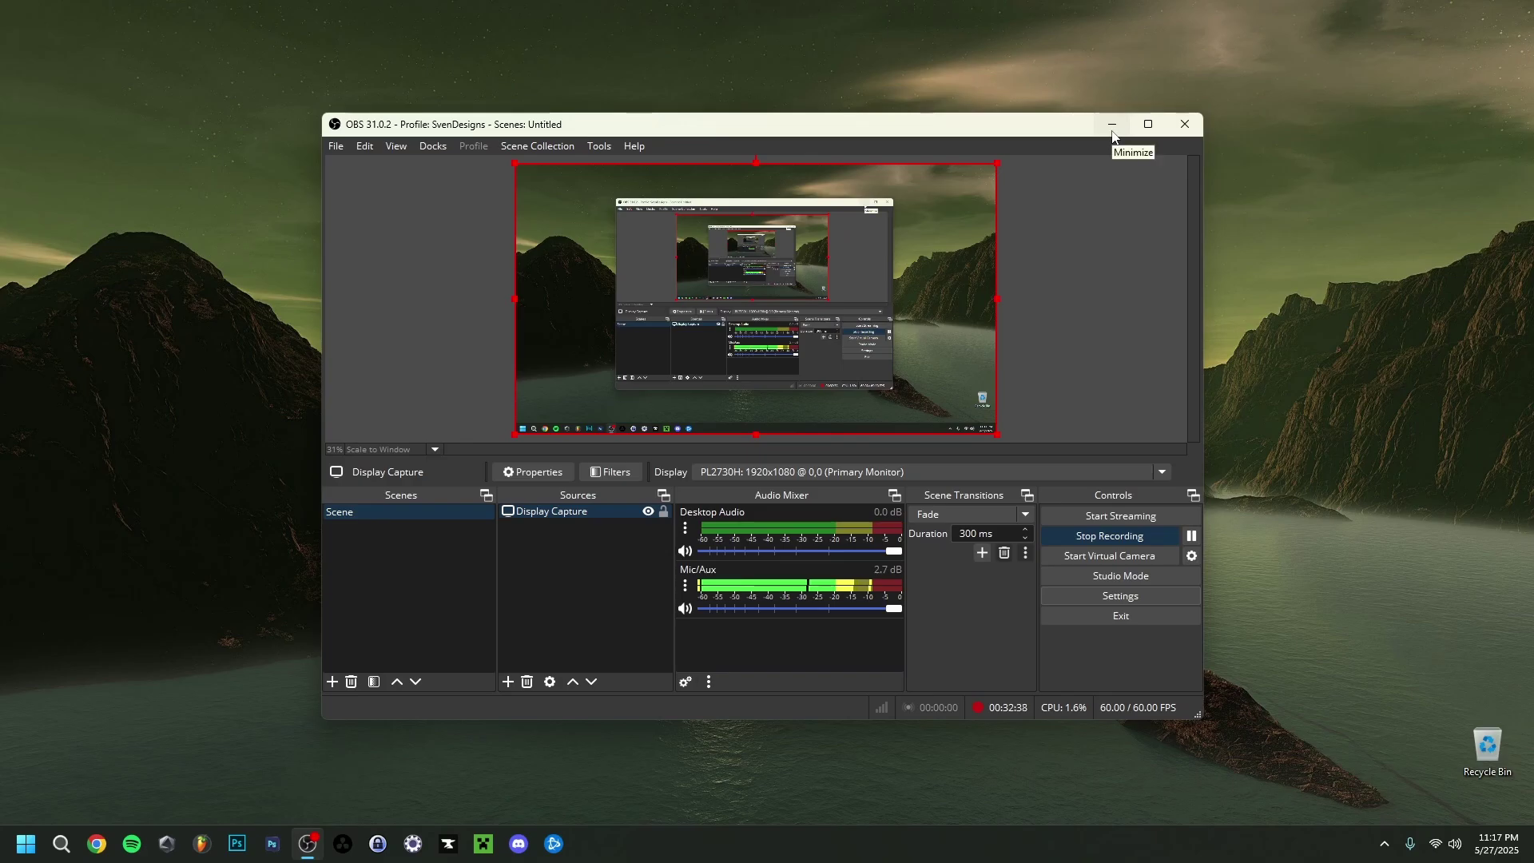
- Minimize OBS and launch Task Manager from the taskbar
click(1111, 126)
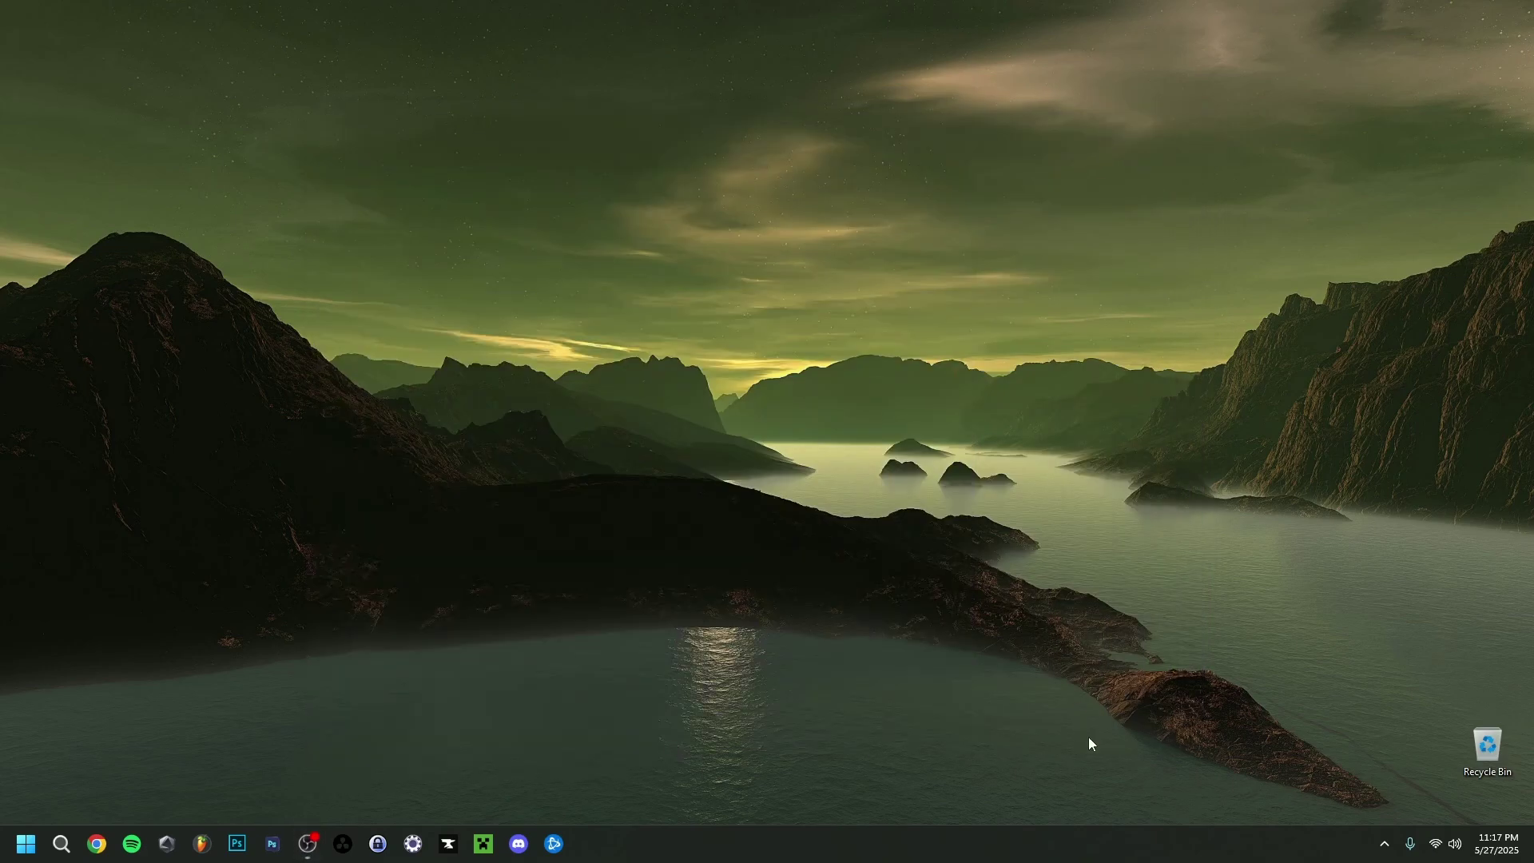
right_click(1013, 833)
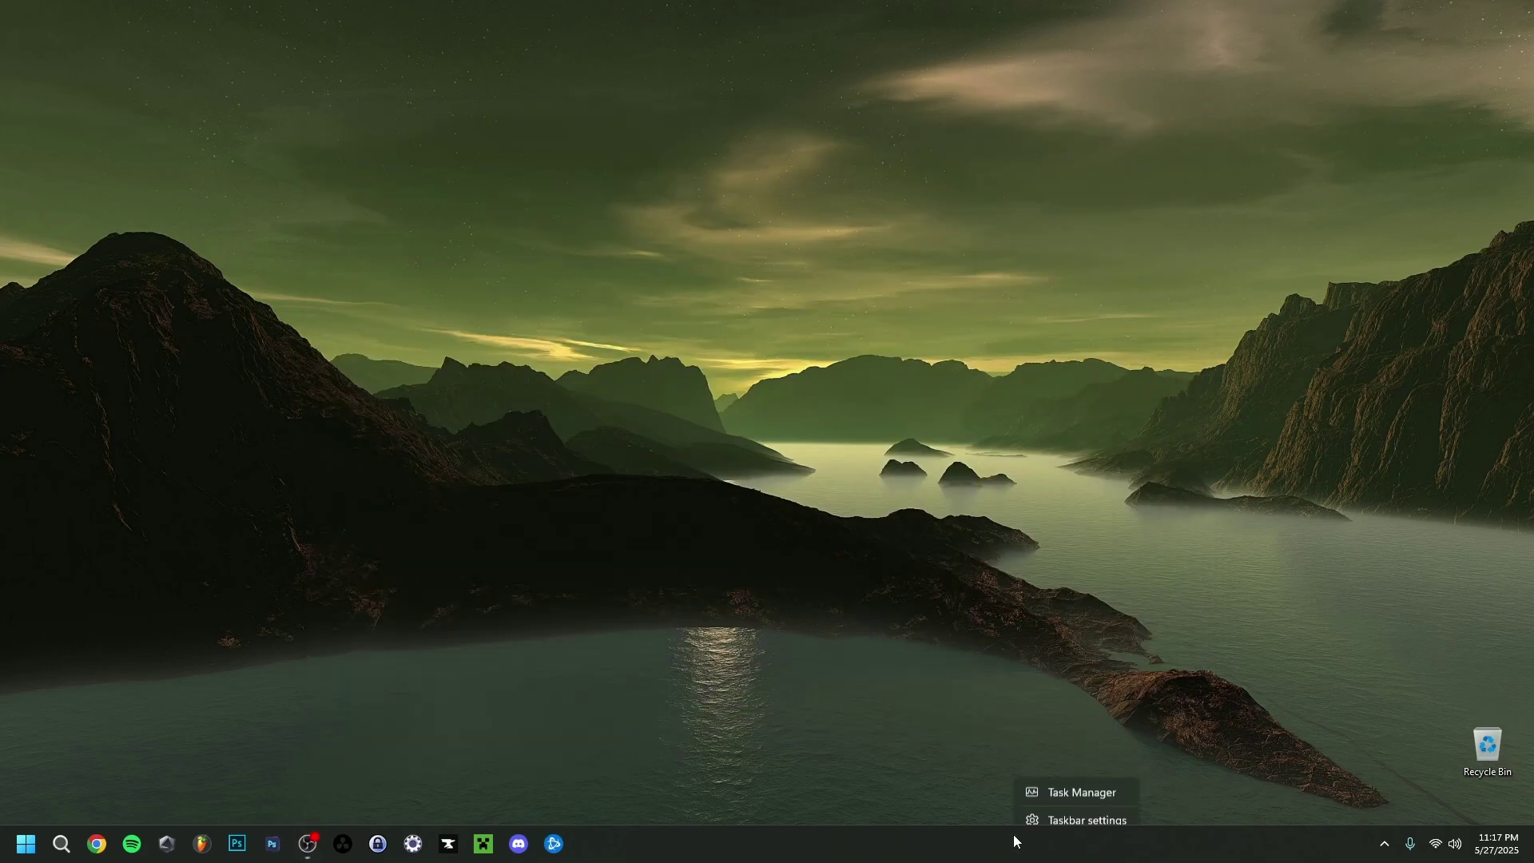
click(1065, 781)
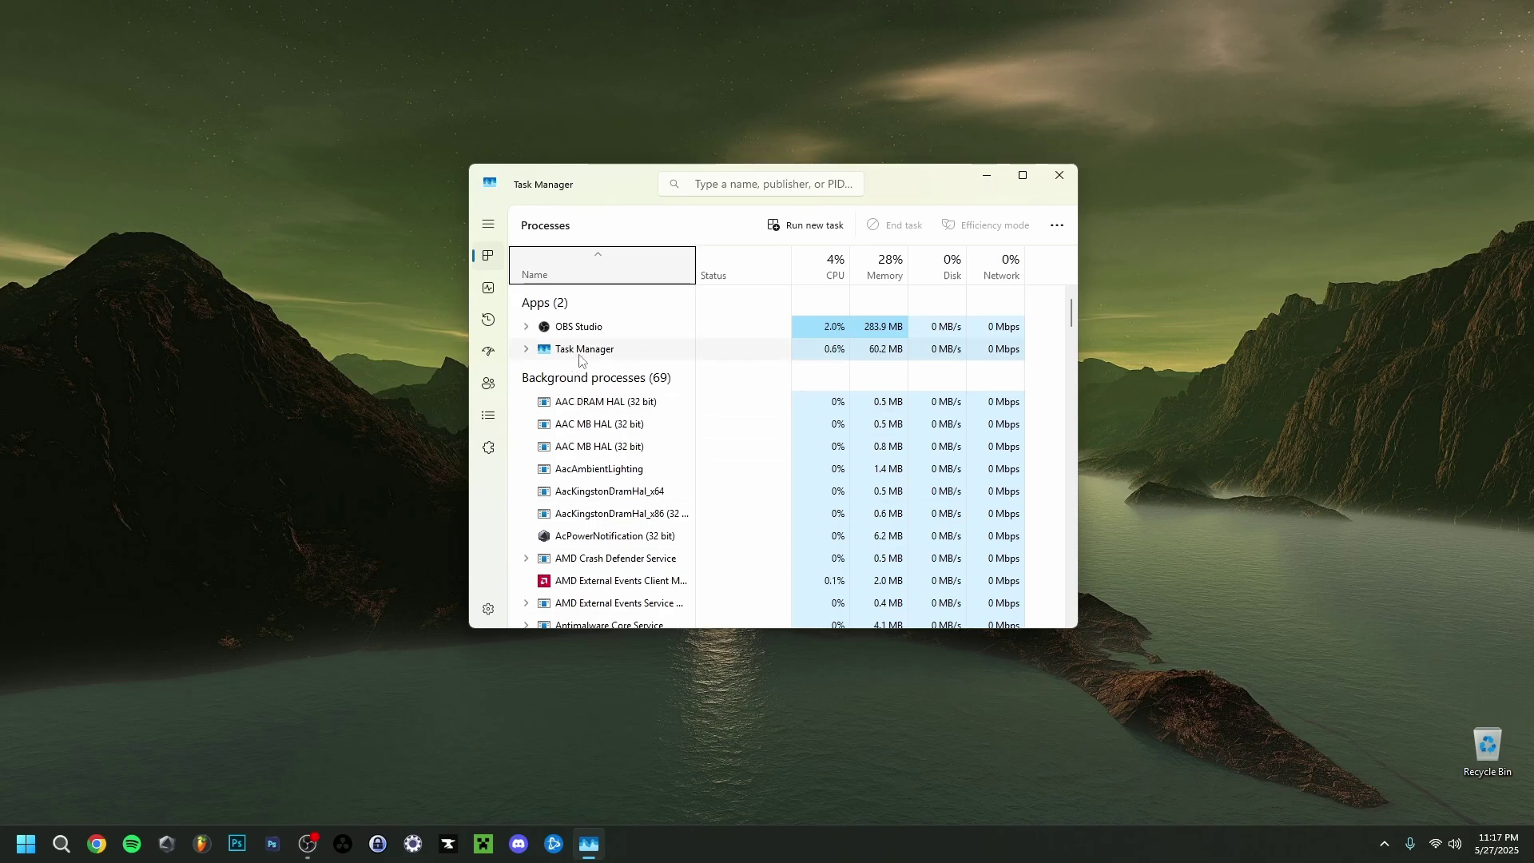
- Go to obs64.exe in the Details list and confirm its priority is Above normal
right_click(568, 331)
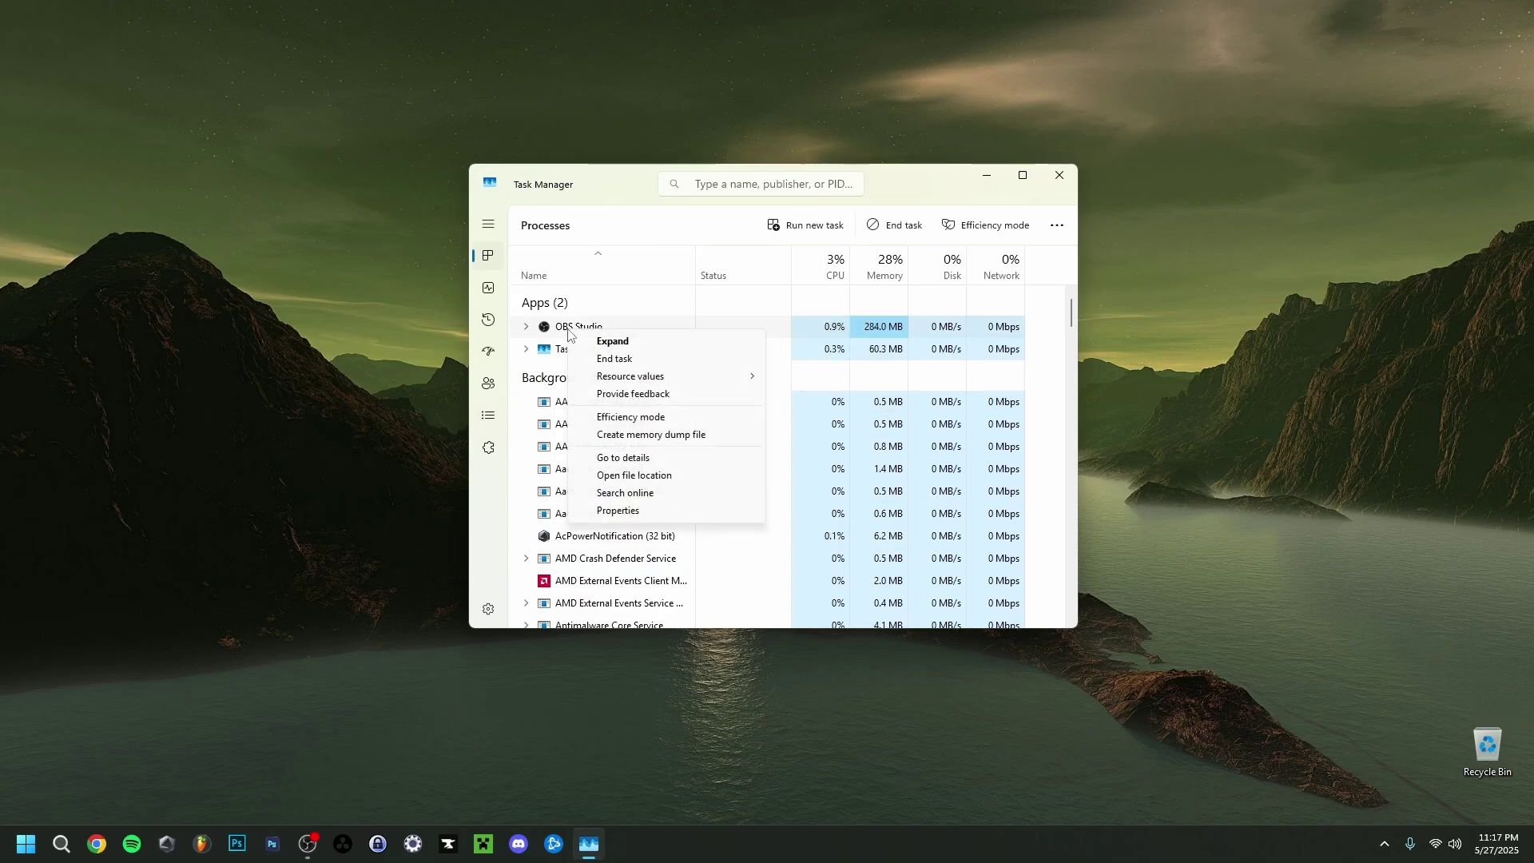
click(631, 460)
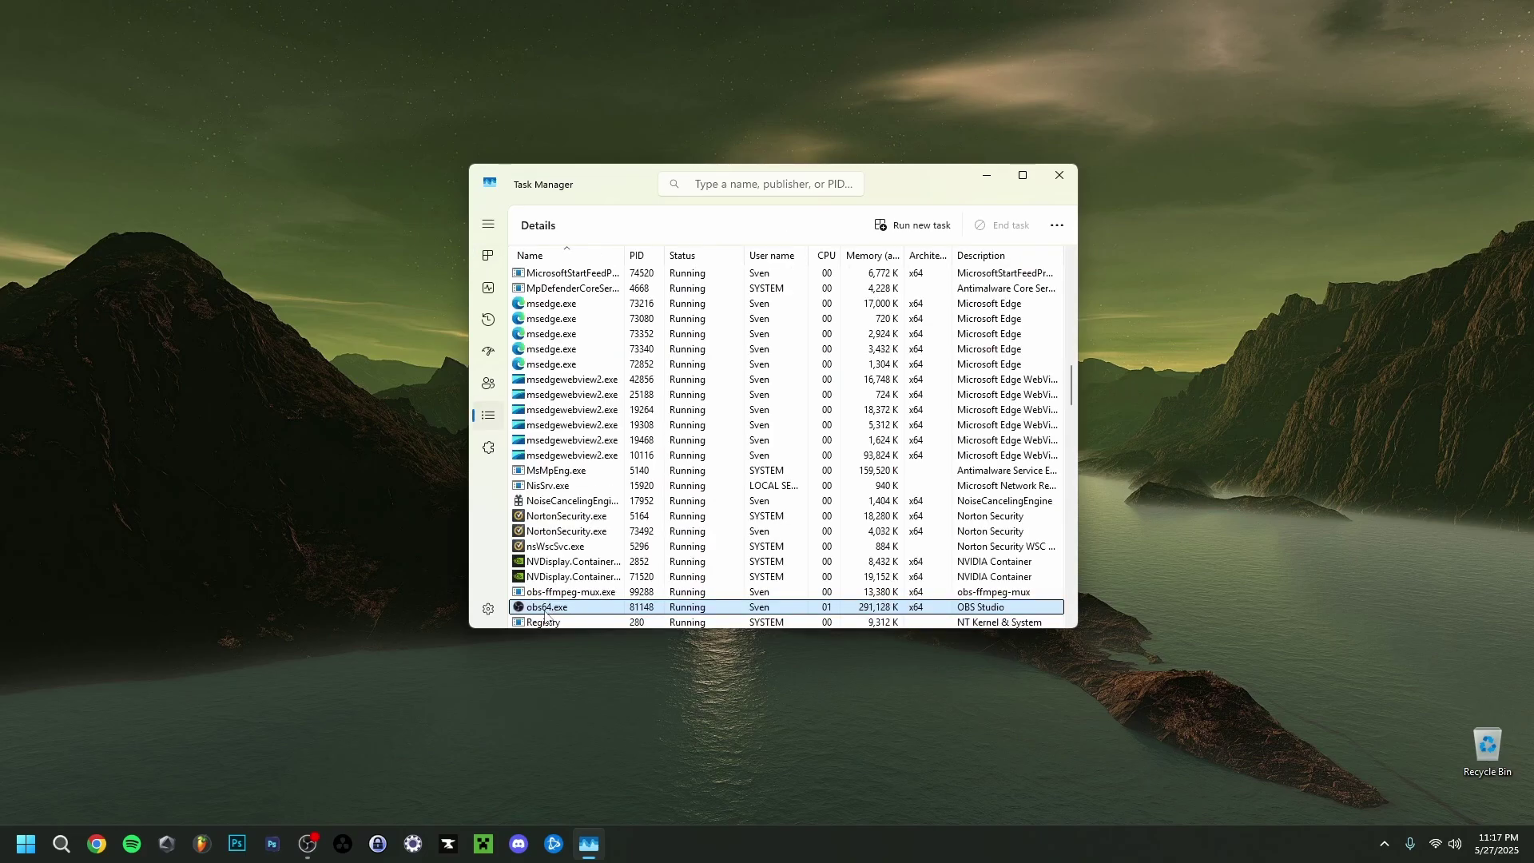
right_click(595, 615)
mouse_move(663, 447)
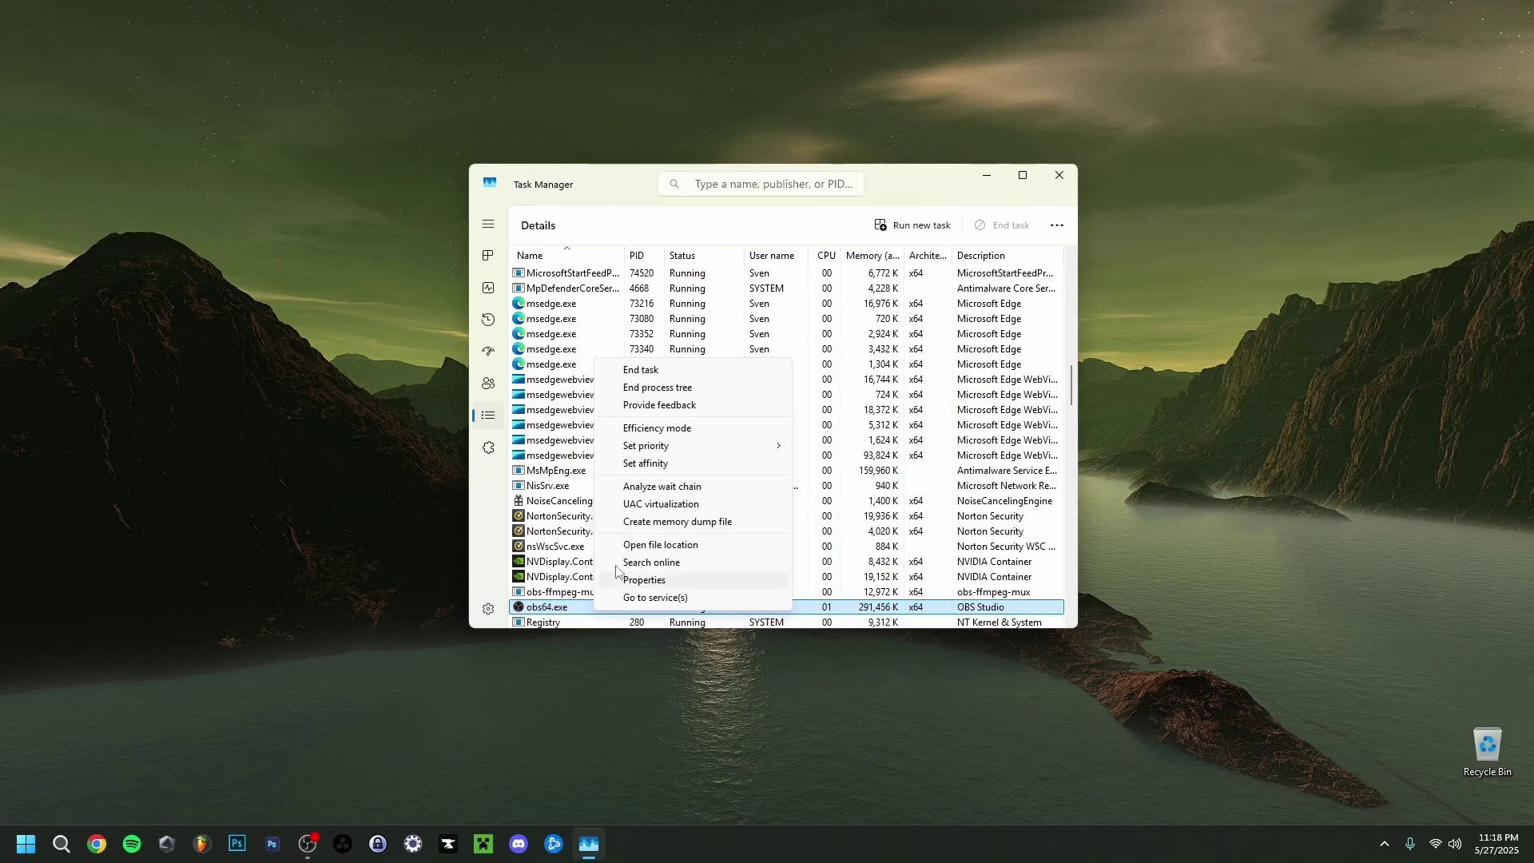
mouse_move(739, 449)
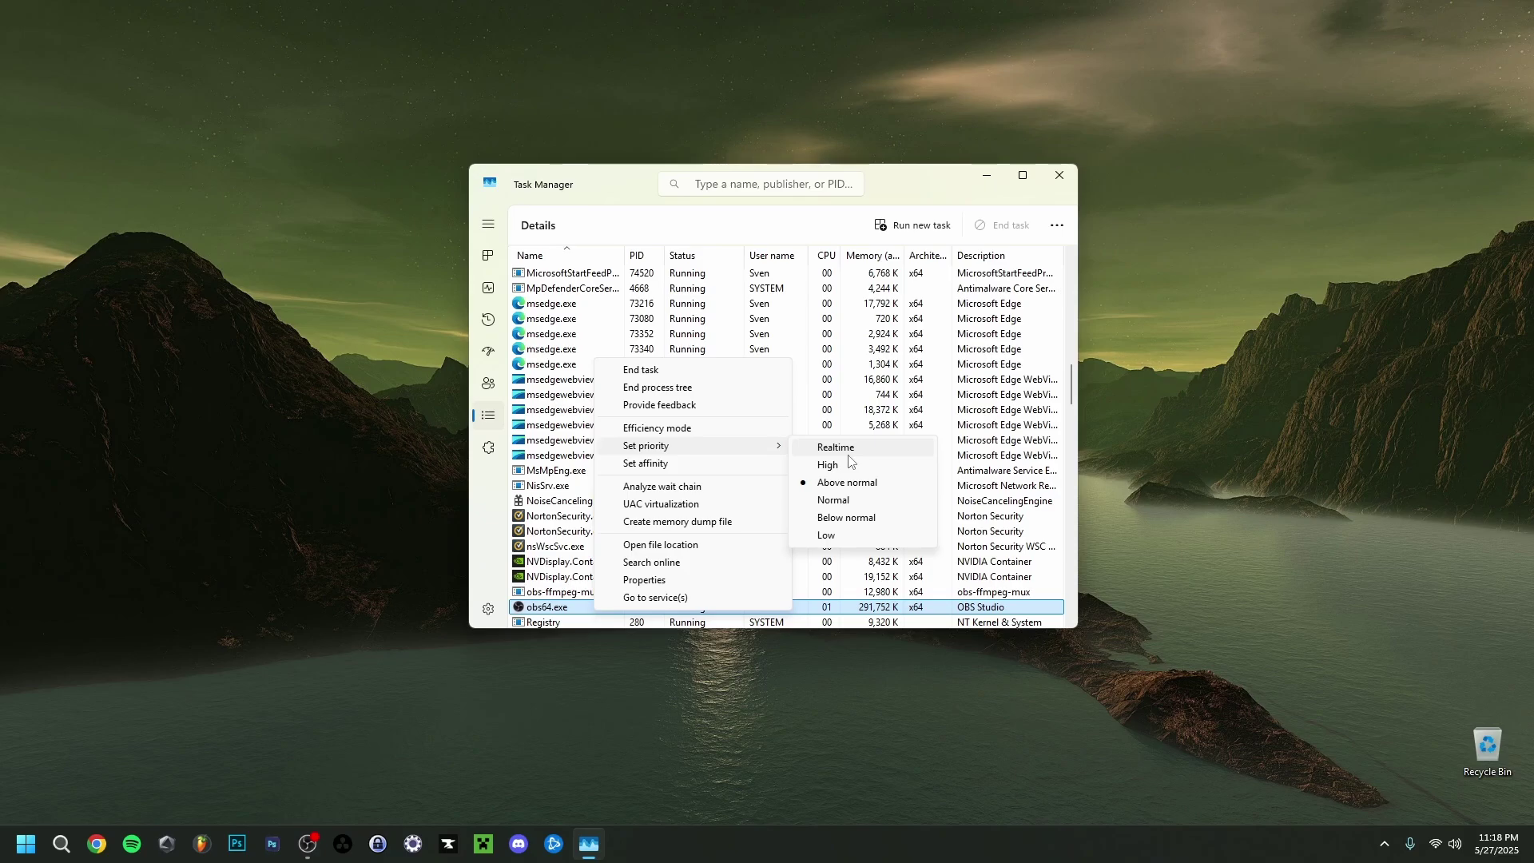
- Close Task Manager and check HDR support under Settings > System > Display > HDR
key(alt+F4)
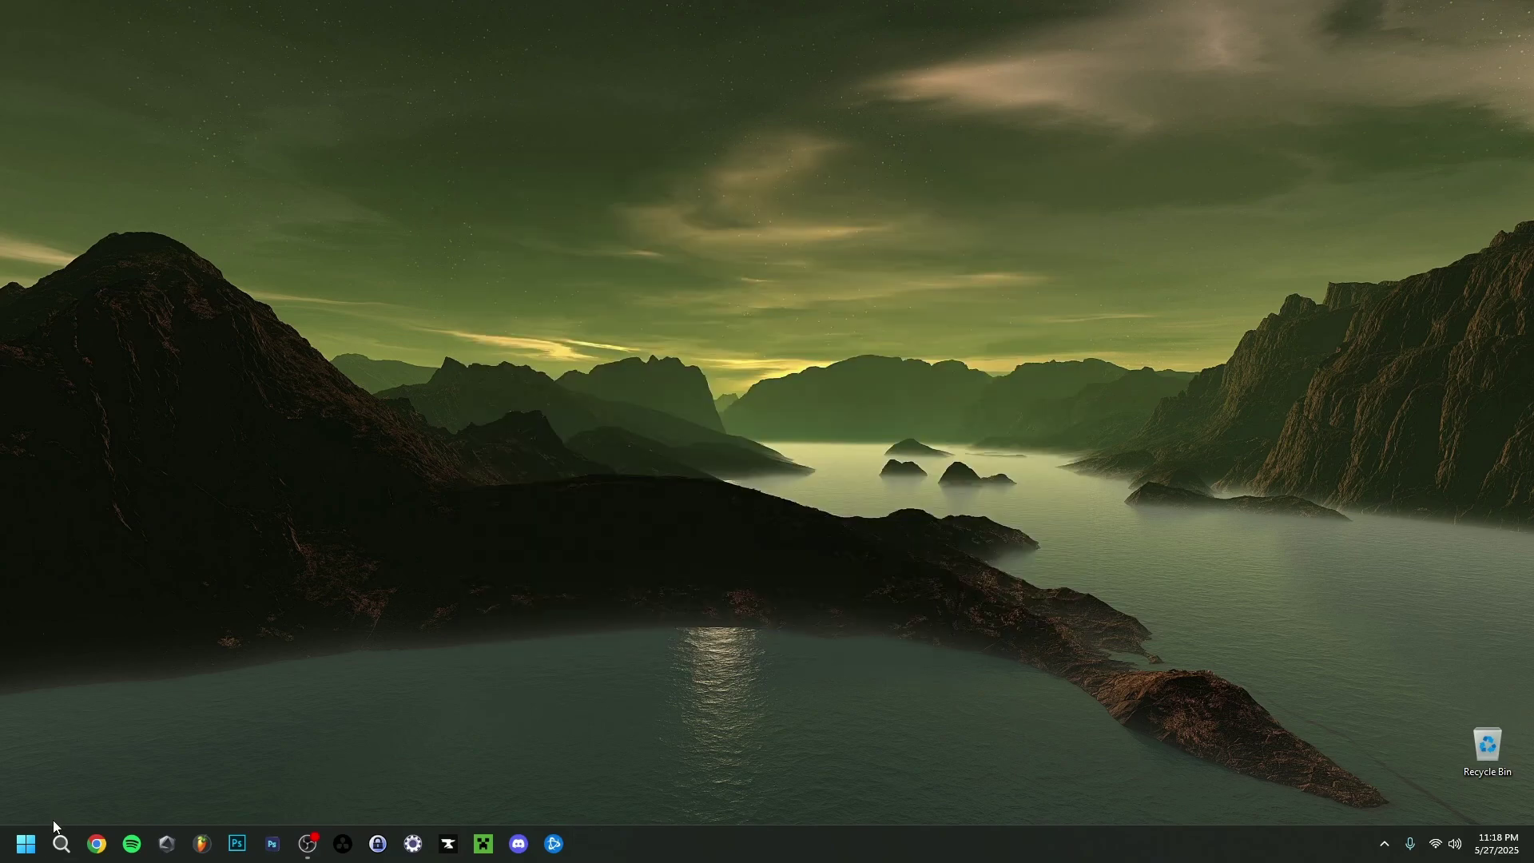
click(61, 843)
text(set)
click(103, 399)
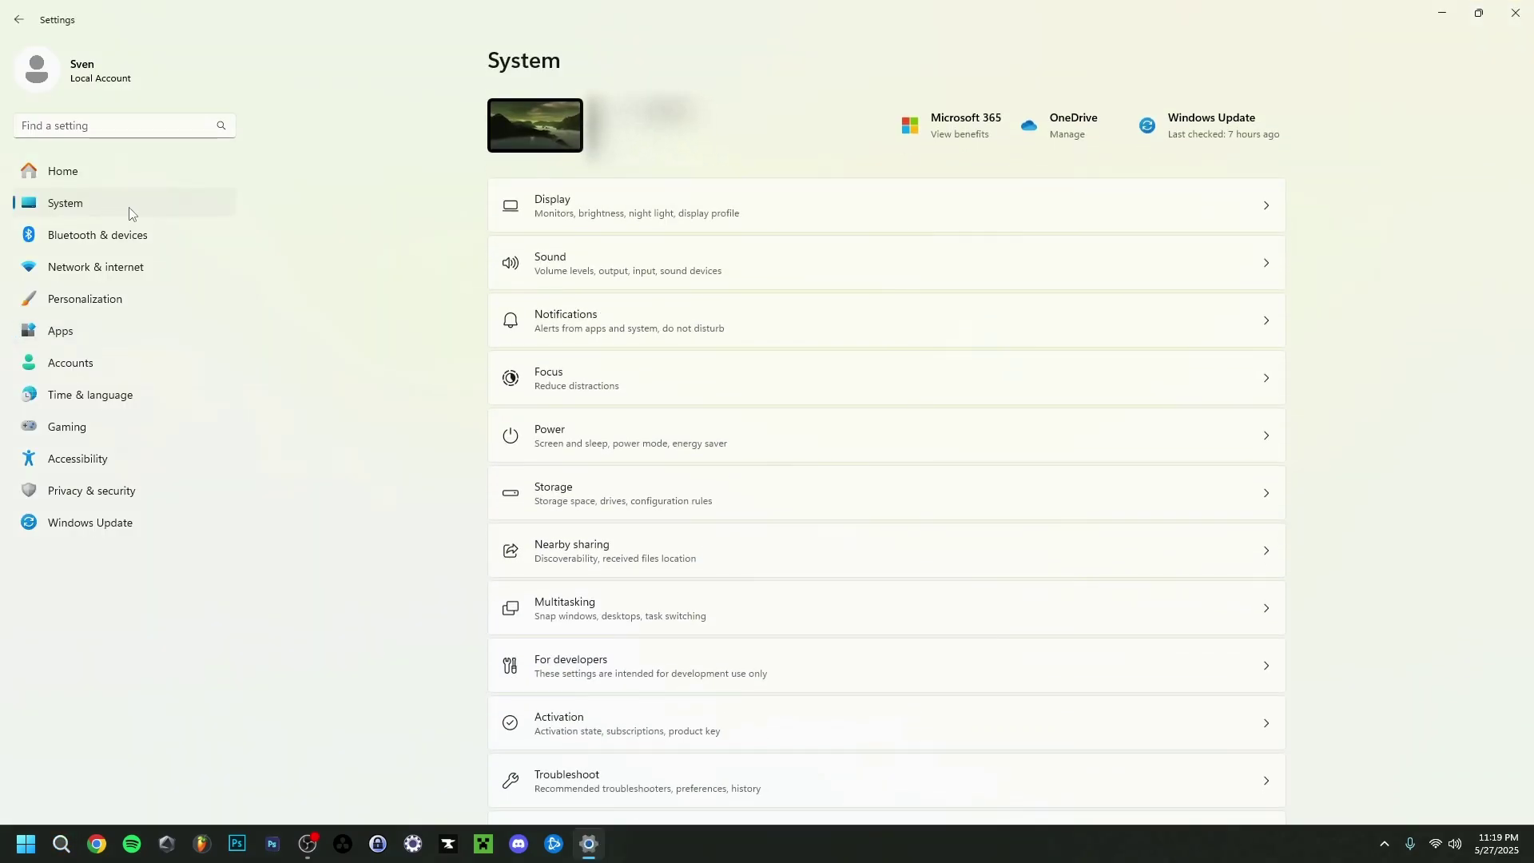
click(605, 209)
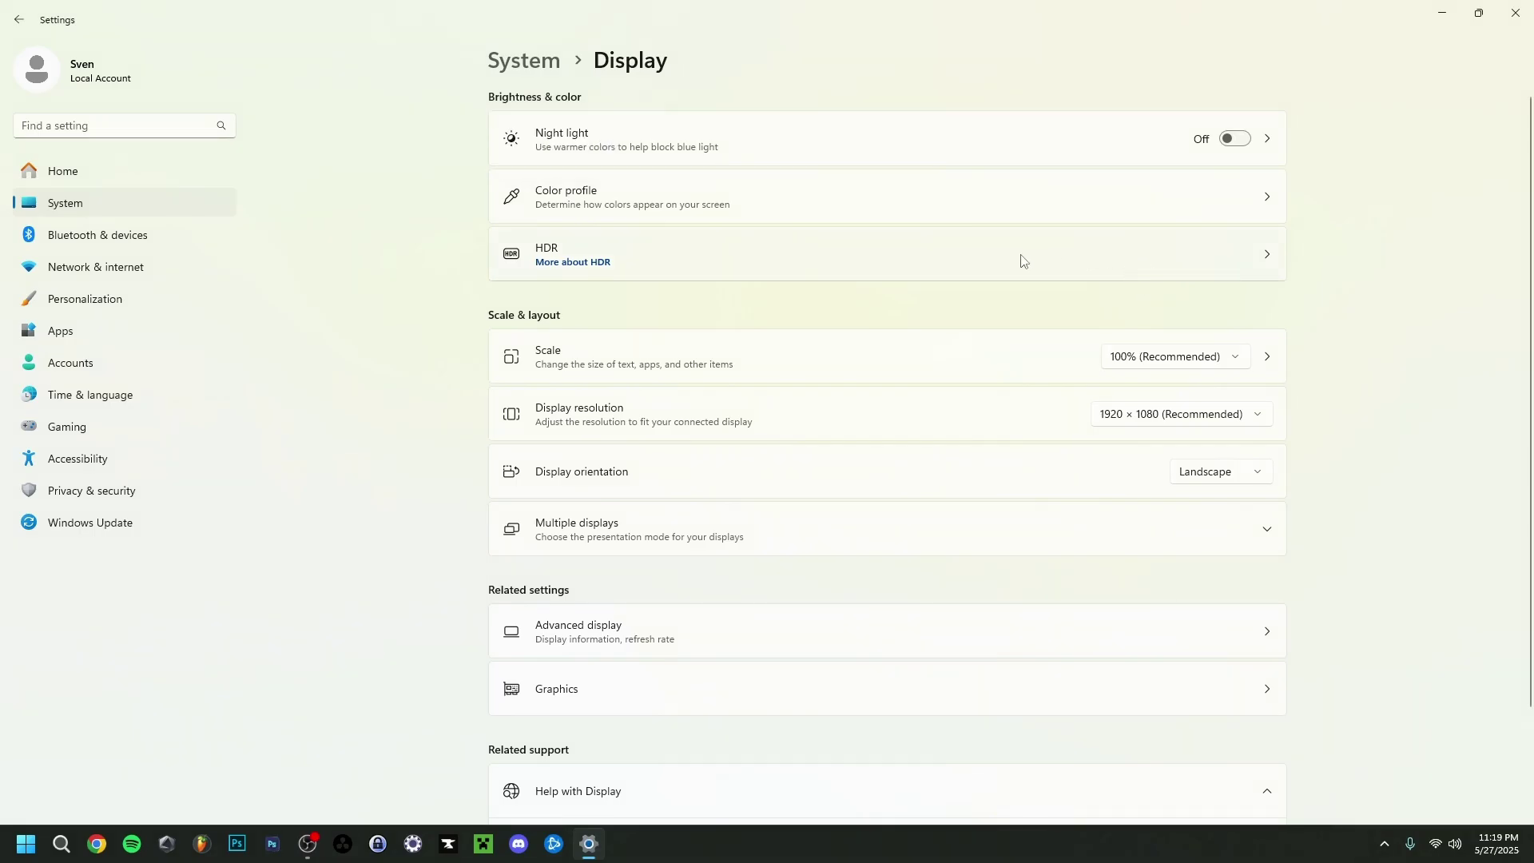
click(1144, 254)
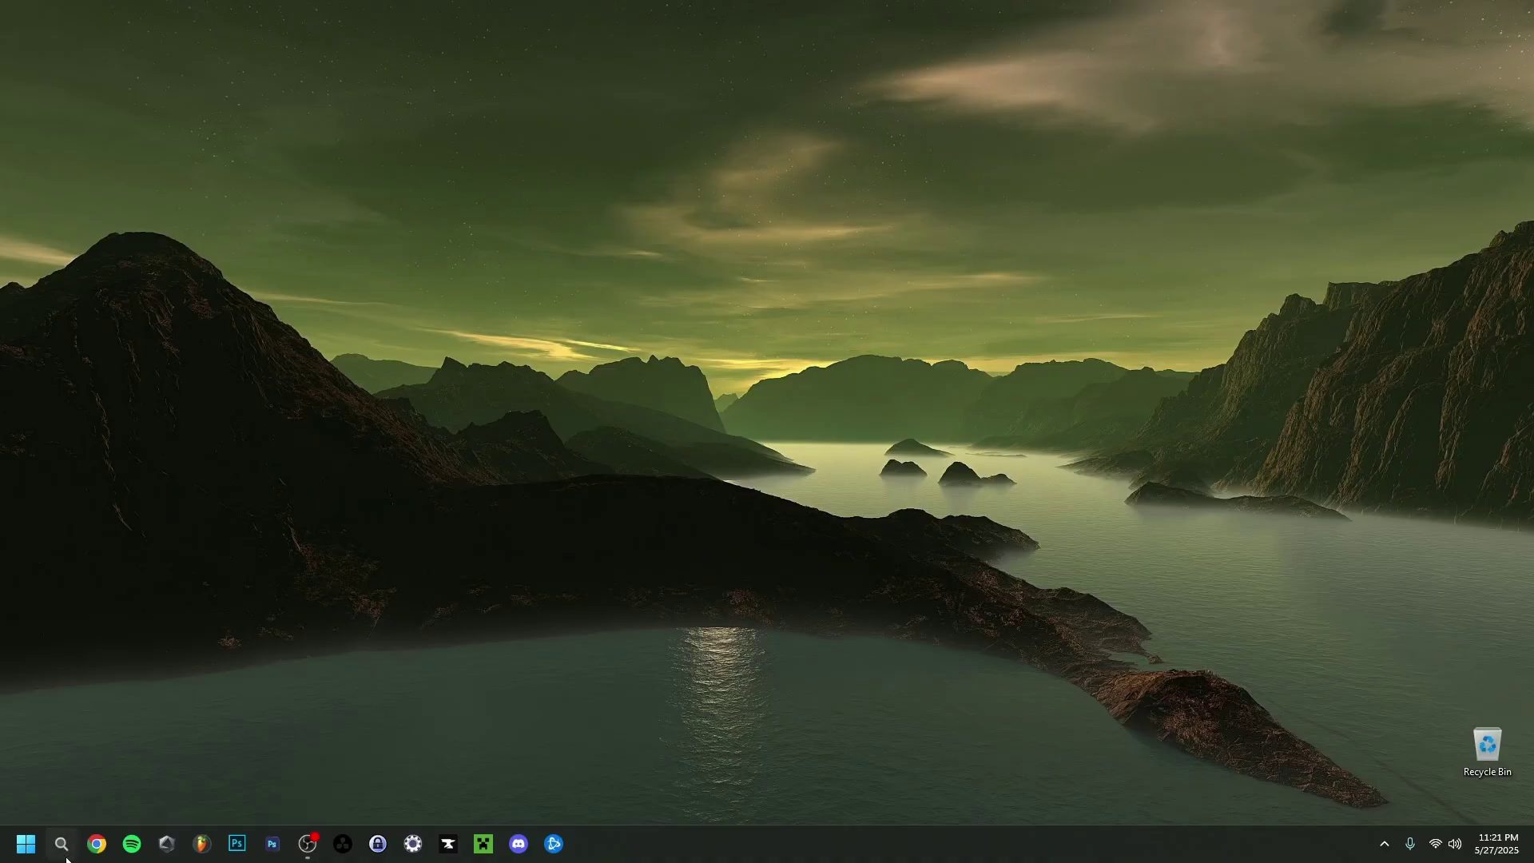
click(61, 843)
- In Graphics settings, add C:\Program Files\obs-studio\bin\64bit\obs64 as a desktop app
text(graf)
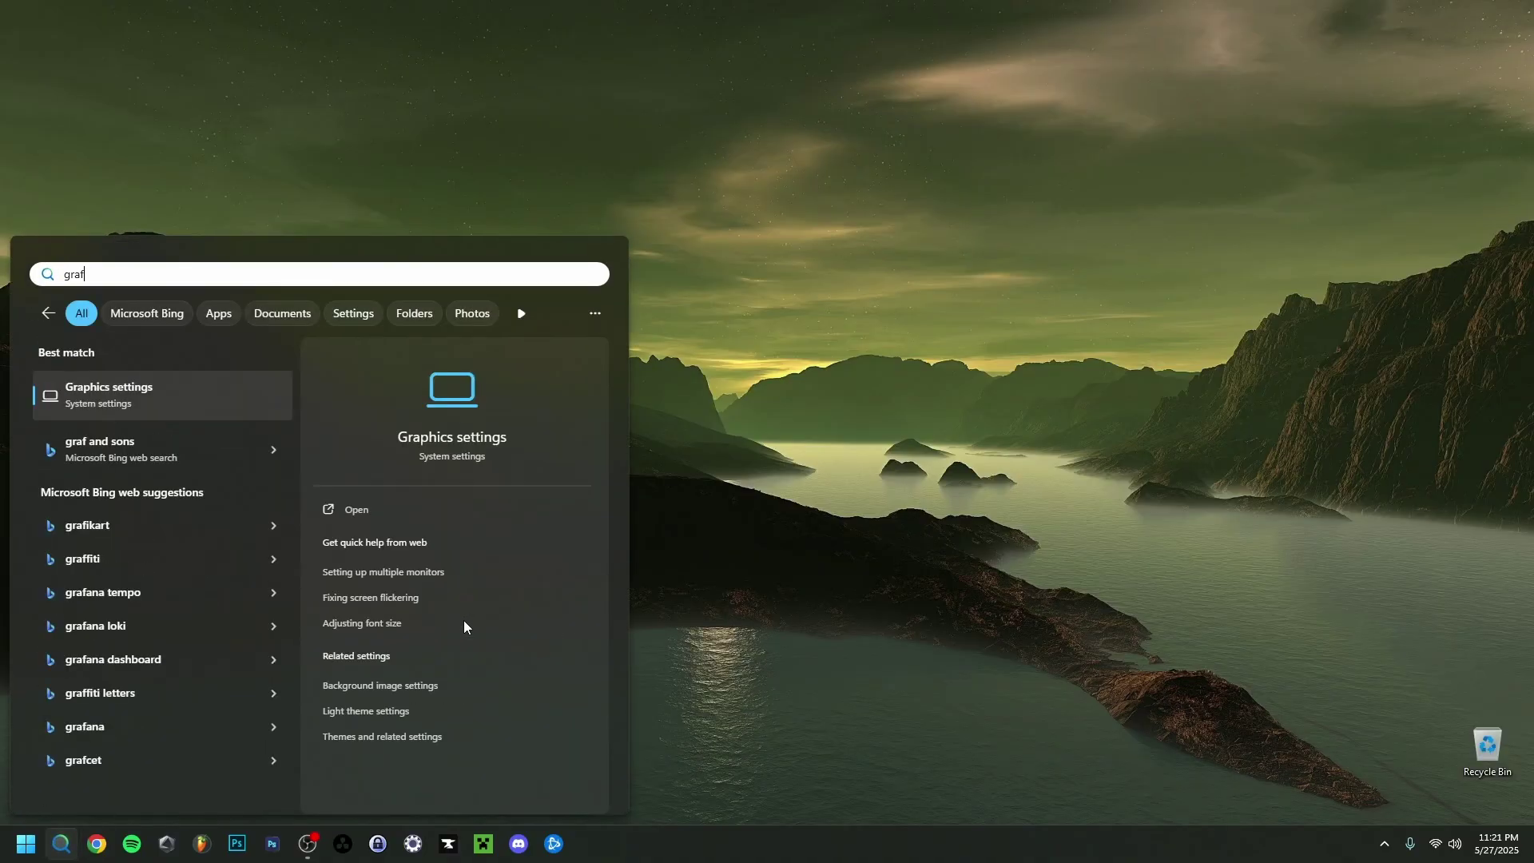
click(175, 394)
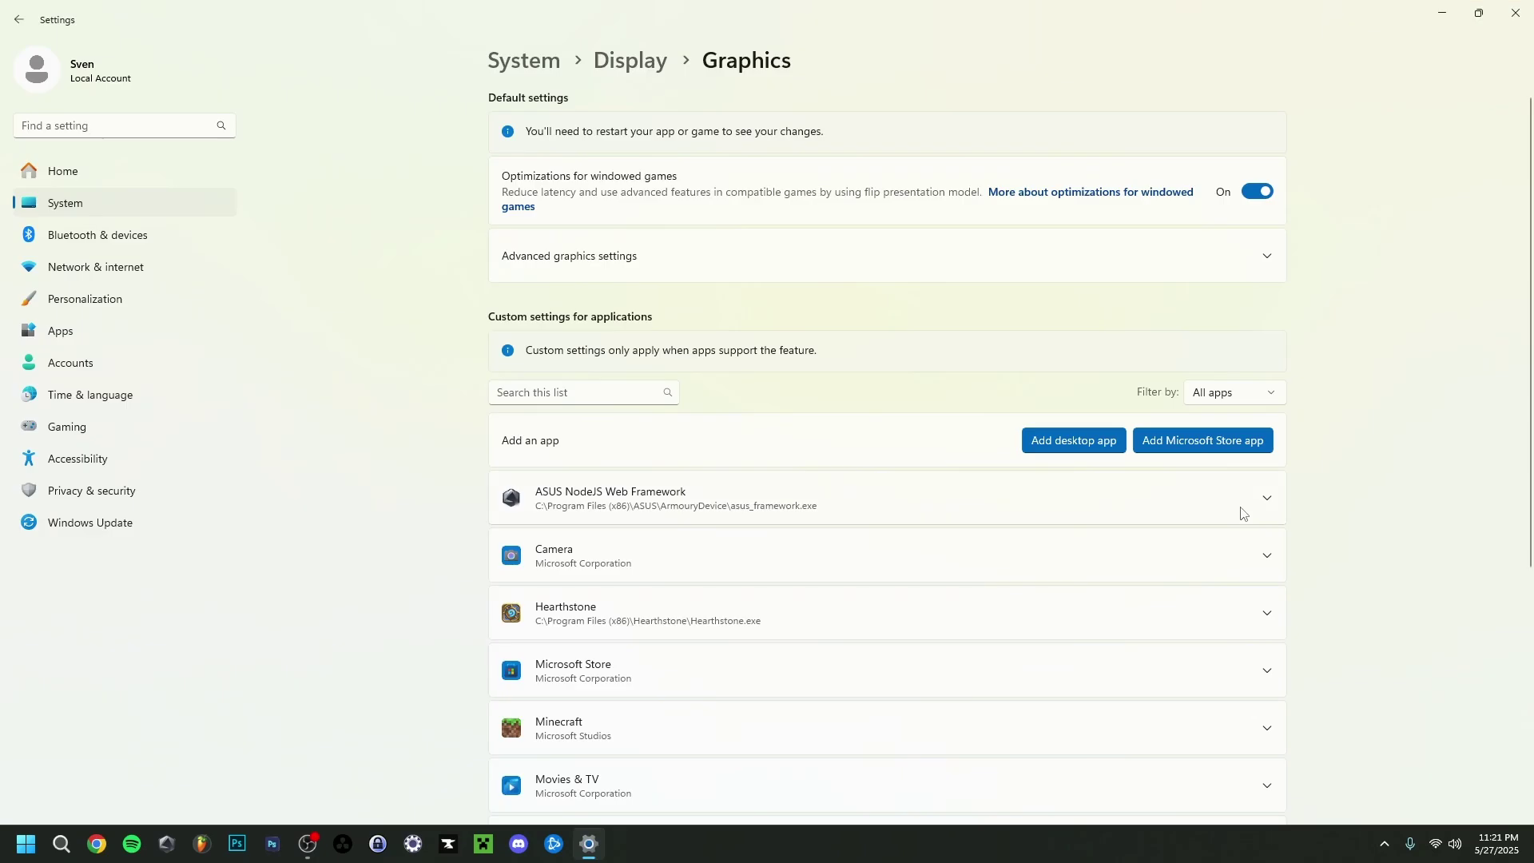
click(1060, 448)
click(128, 429)
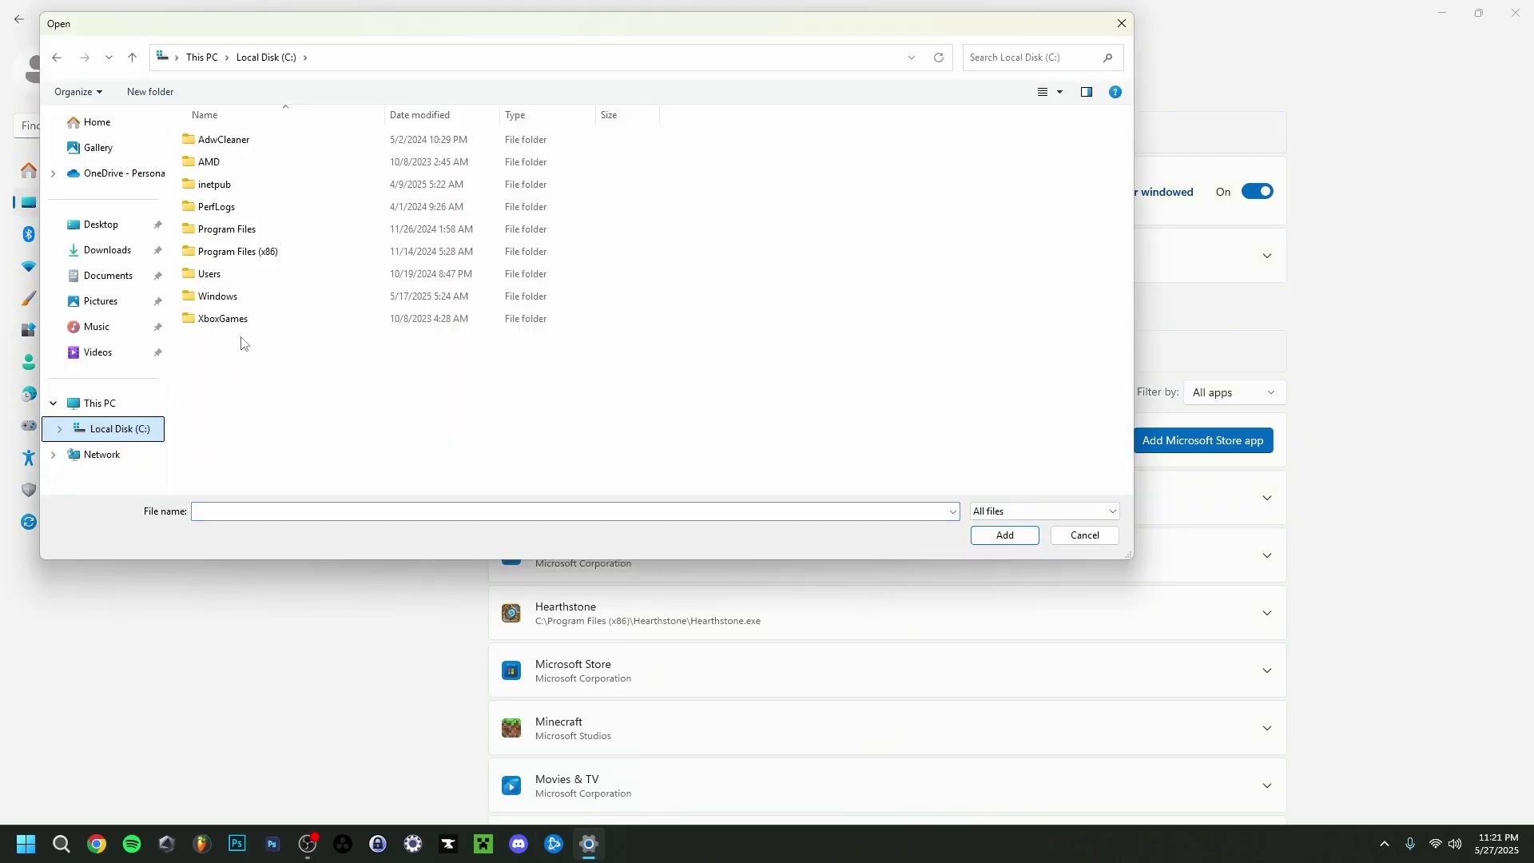
double_click(252, 238)
scroll(335, 367, down, 3)
double_click(339, 366)
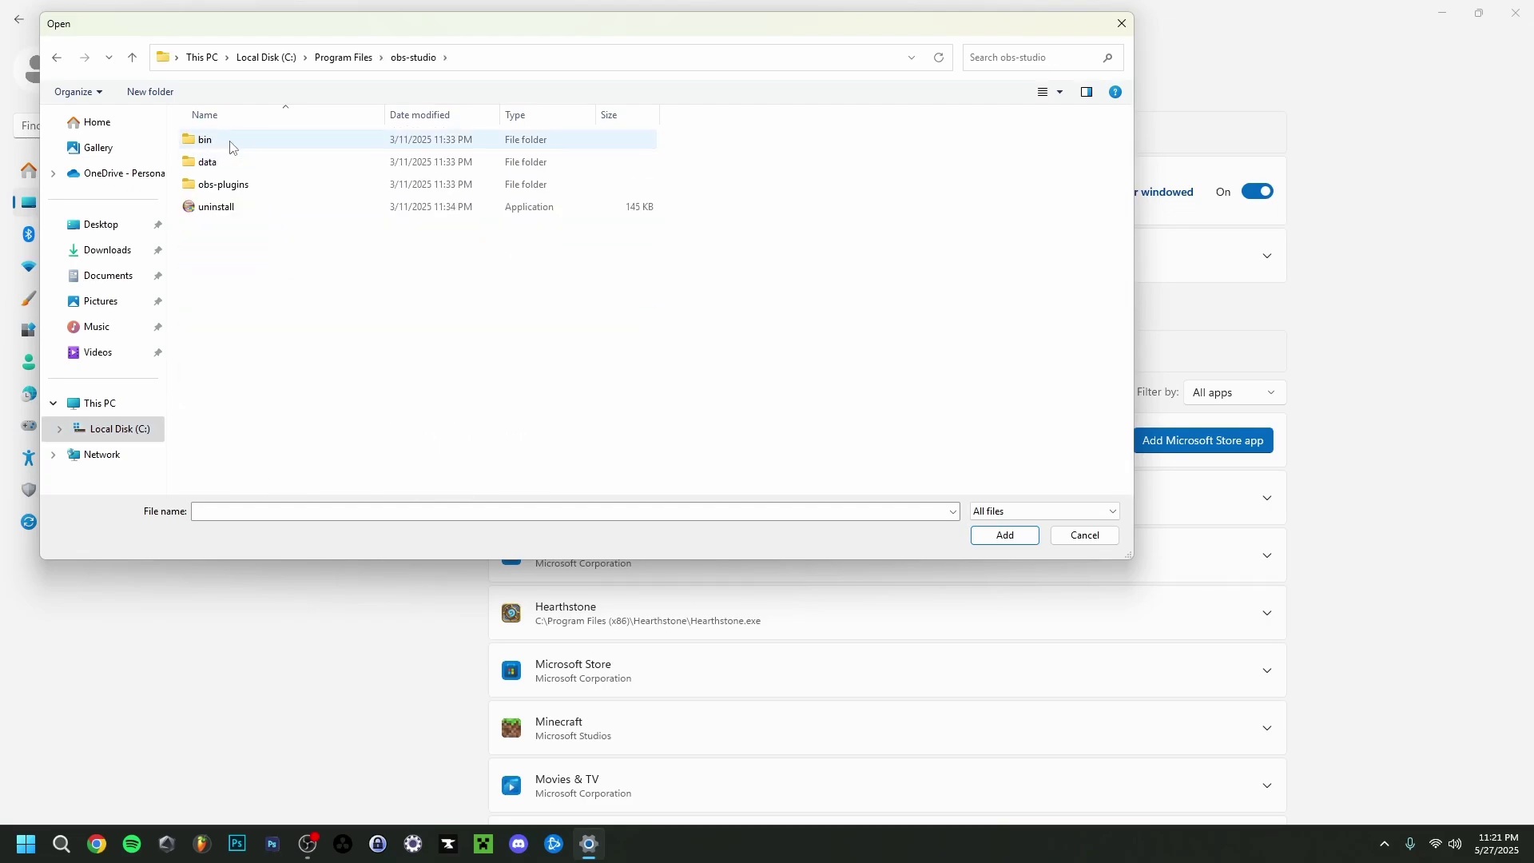
double_click(230, 144)
double_click(238, 146)
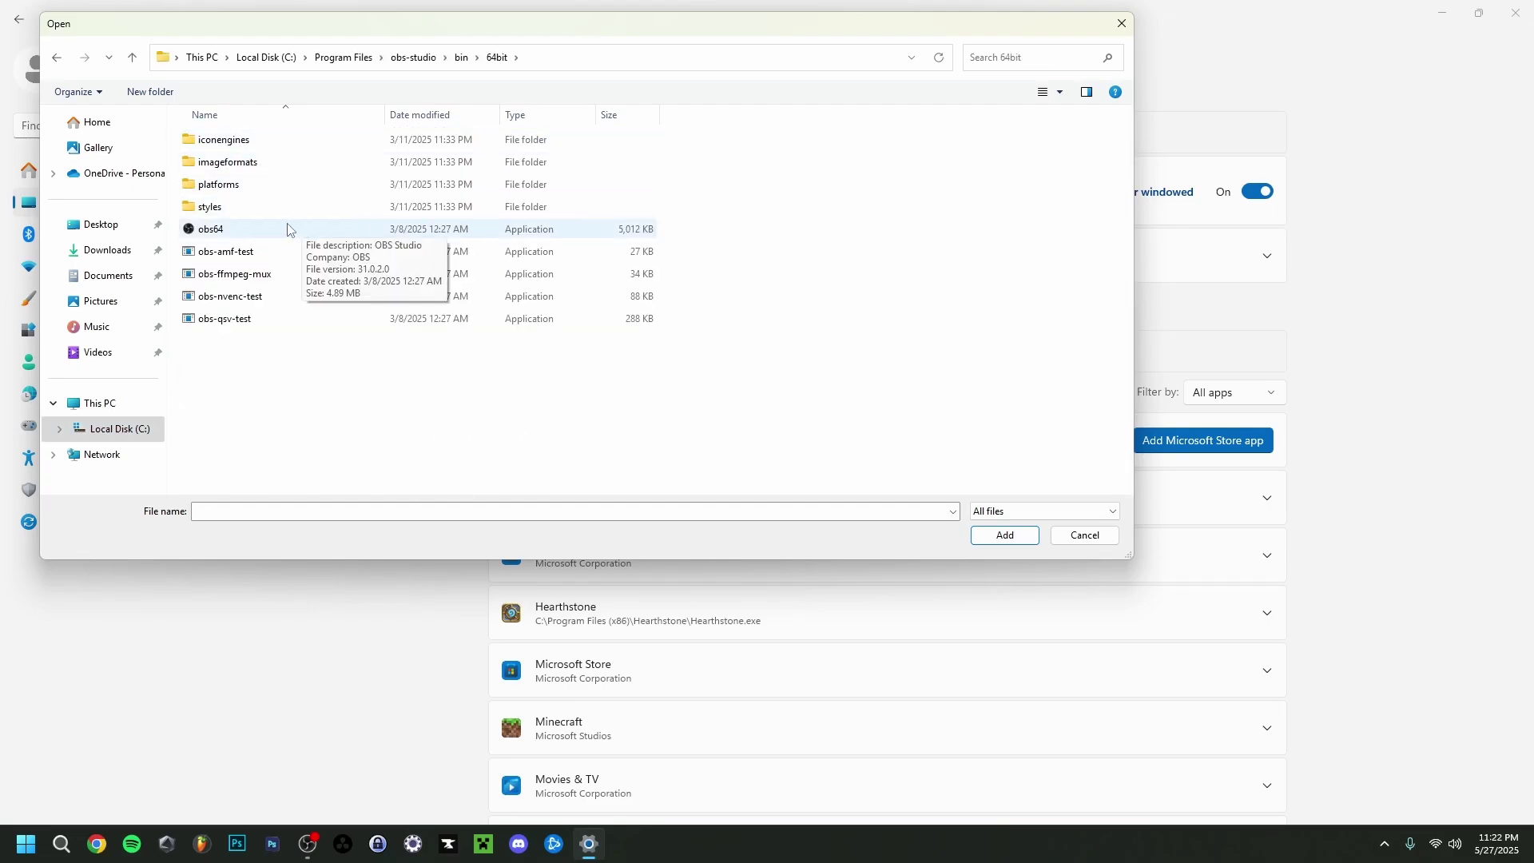
click(232, 232)
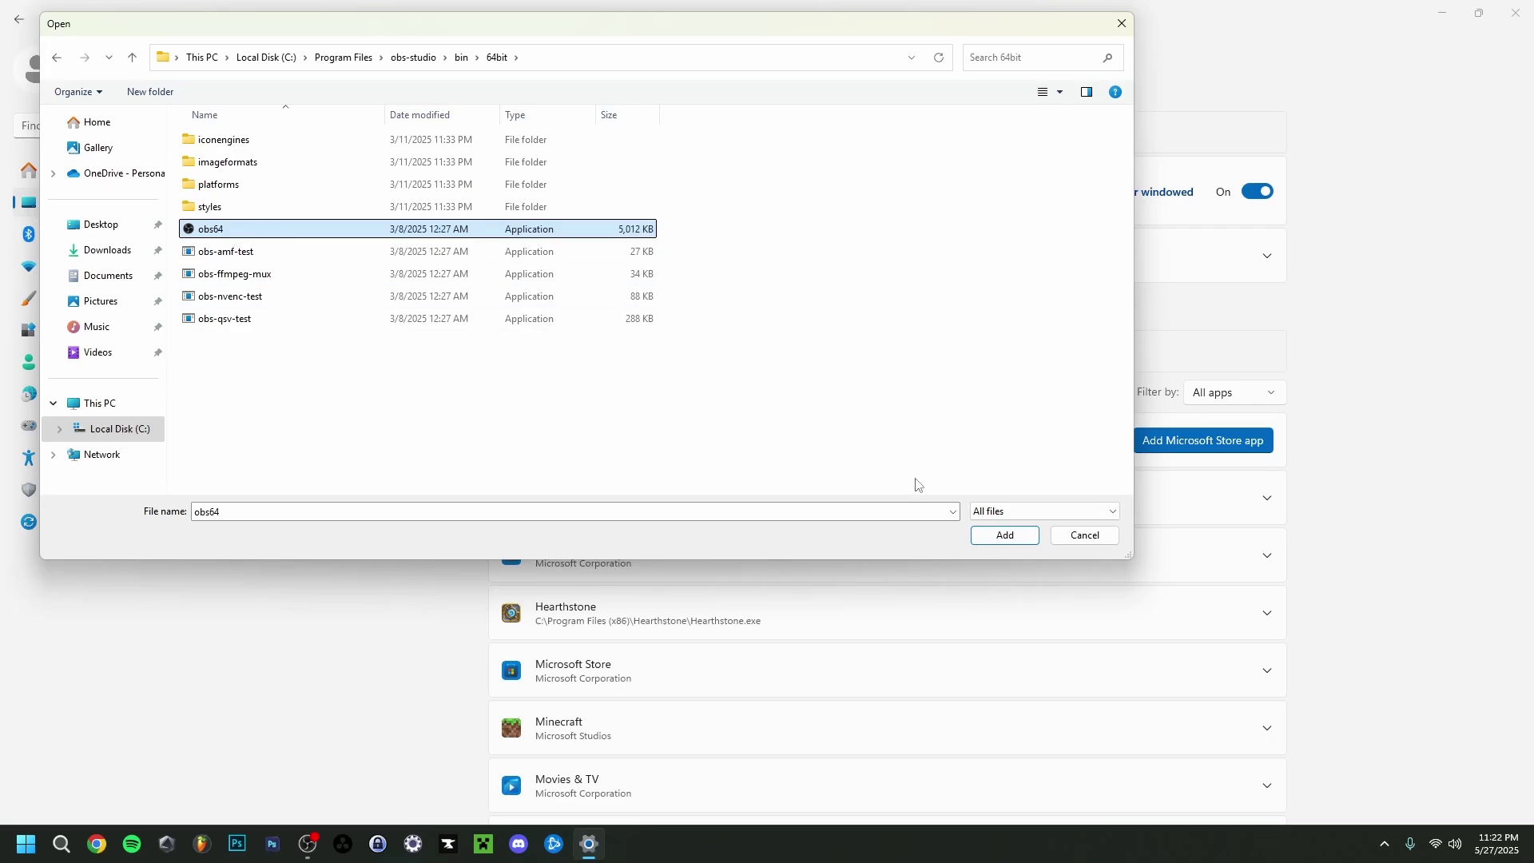
click(1004, 534)
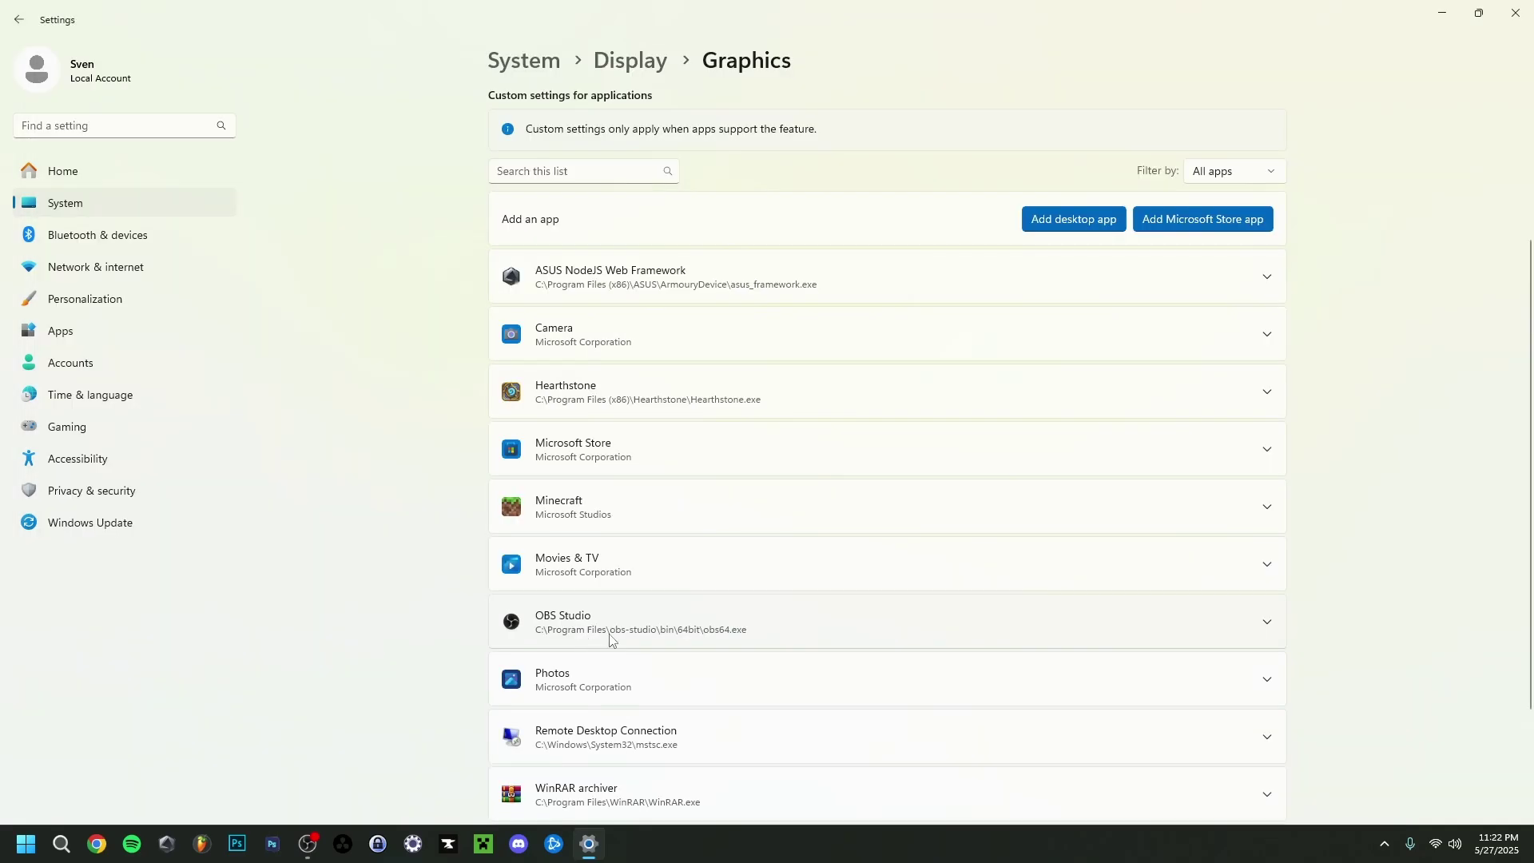
- Set OBS Studio's GPU preference to High Performance (NVIDIA GeForce RTX 4060 Ti) and close Settings
click(1263, 625)
scroll(1011, 497, down, 3)
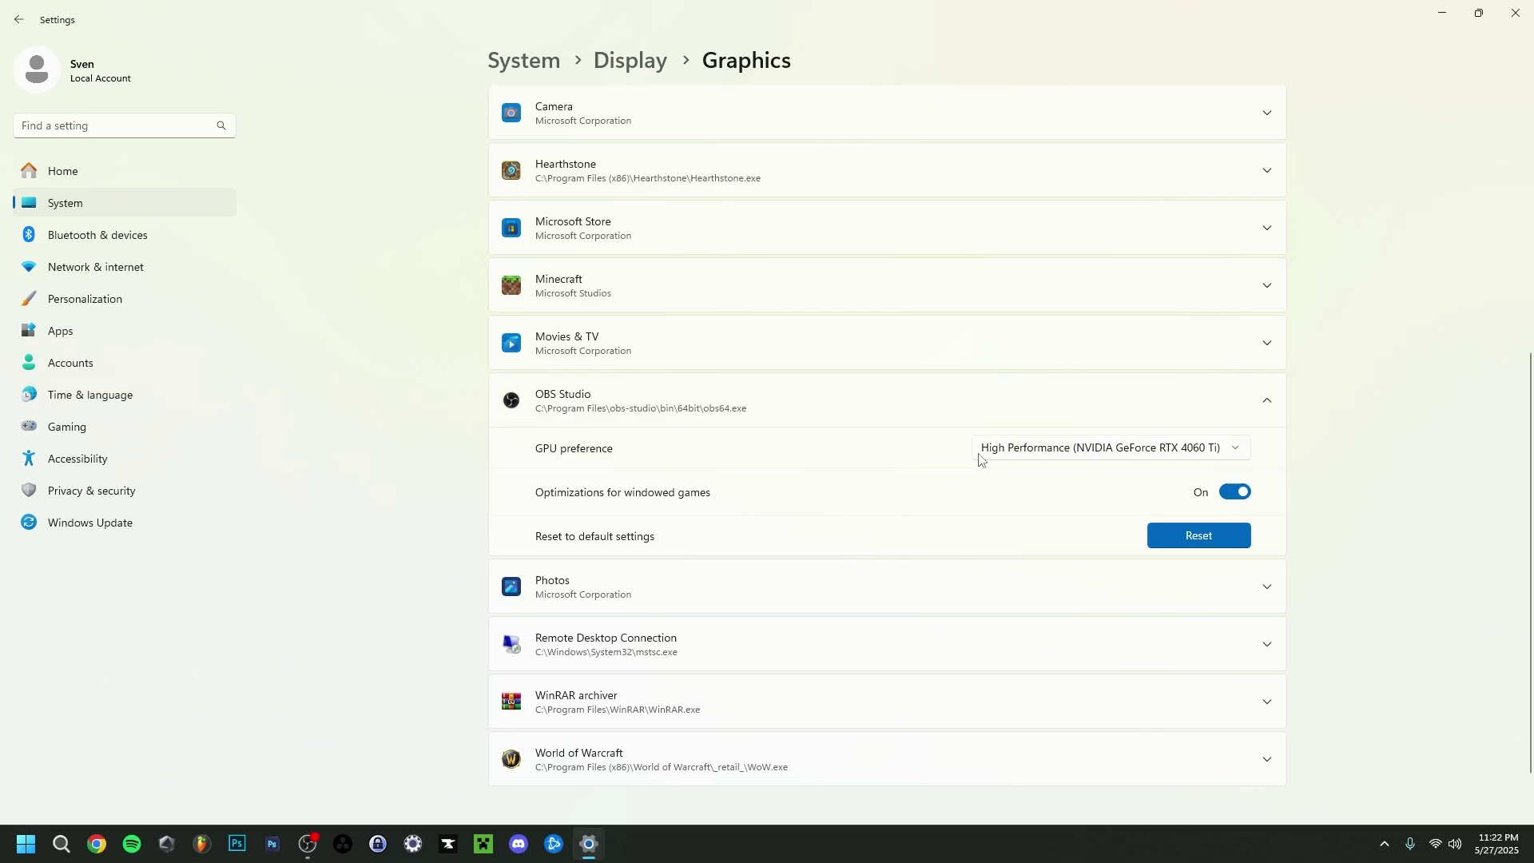
click(1024, 457)
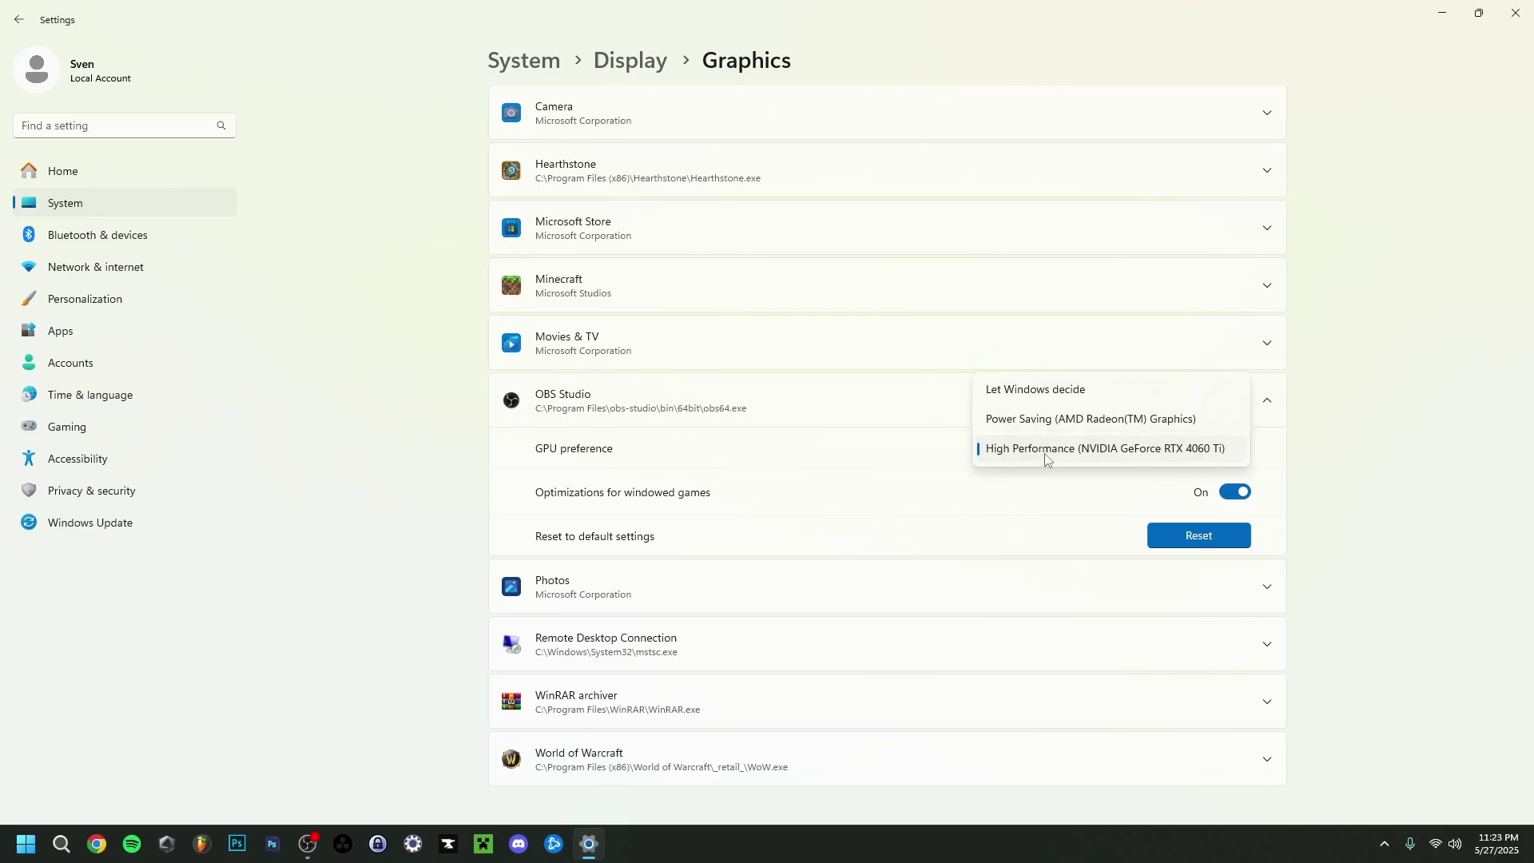
click(1045, 452)
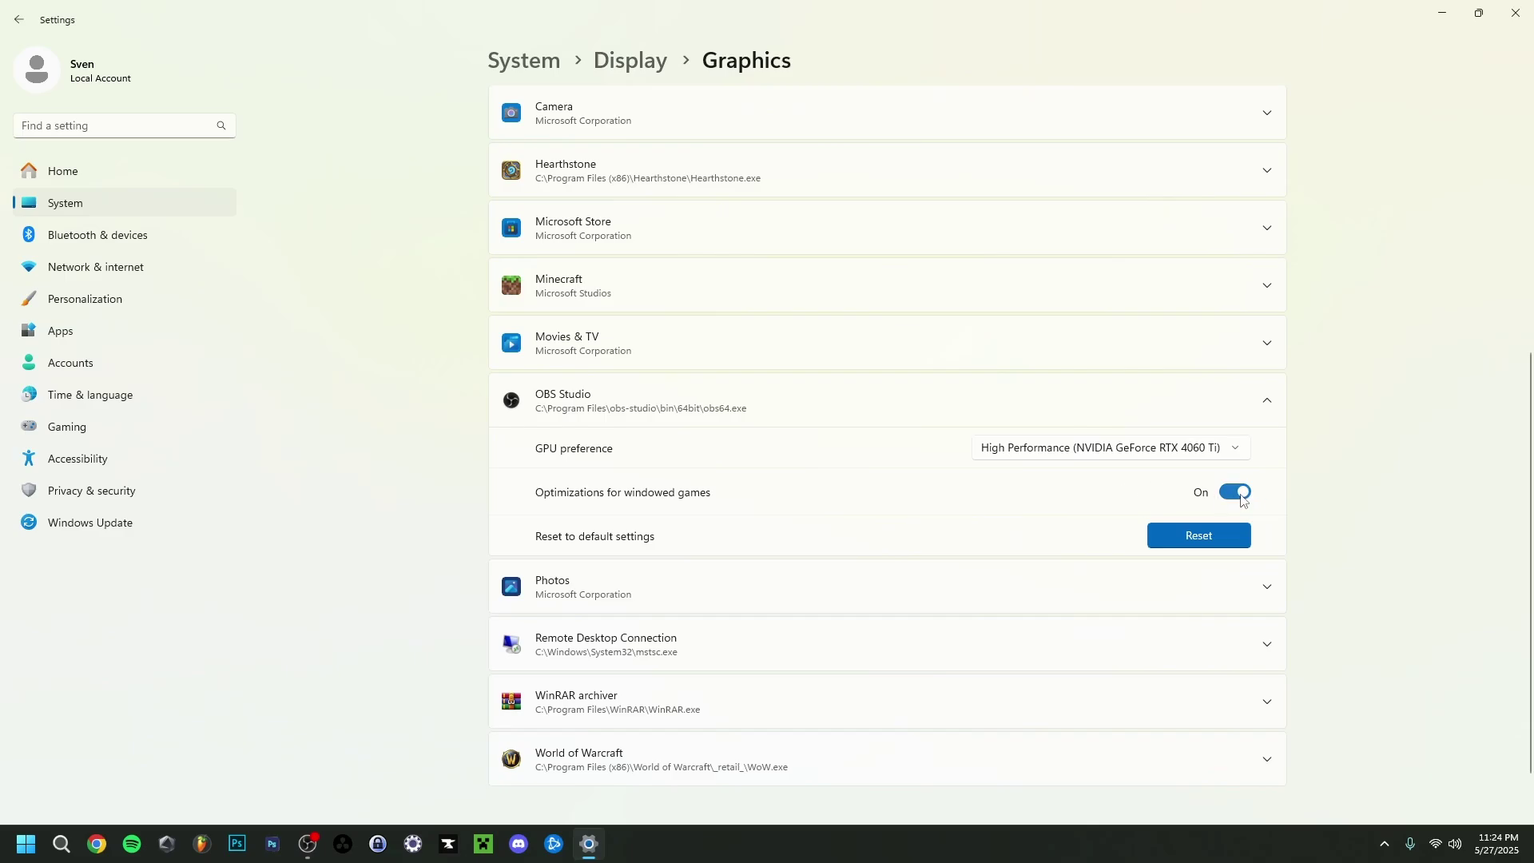
key(alt+F4)
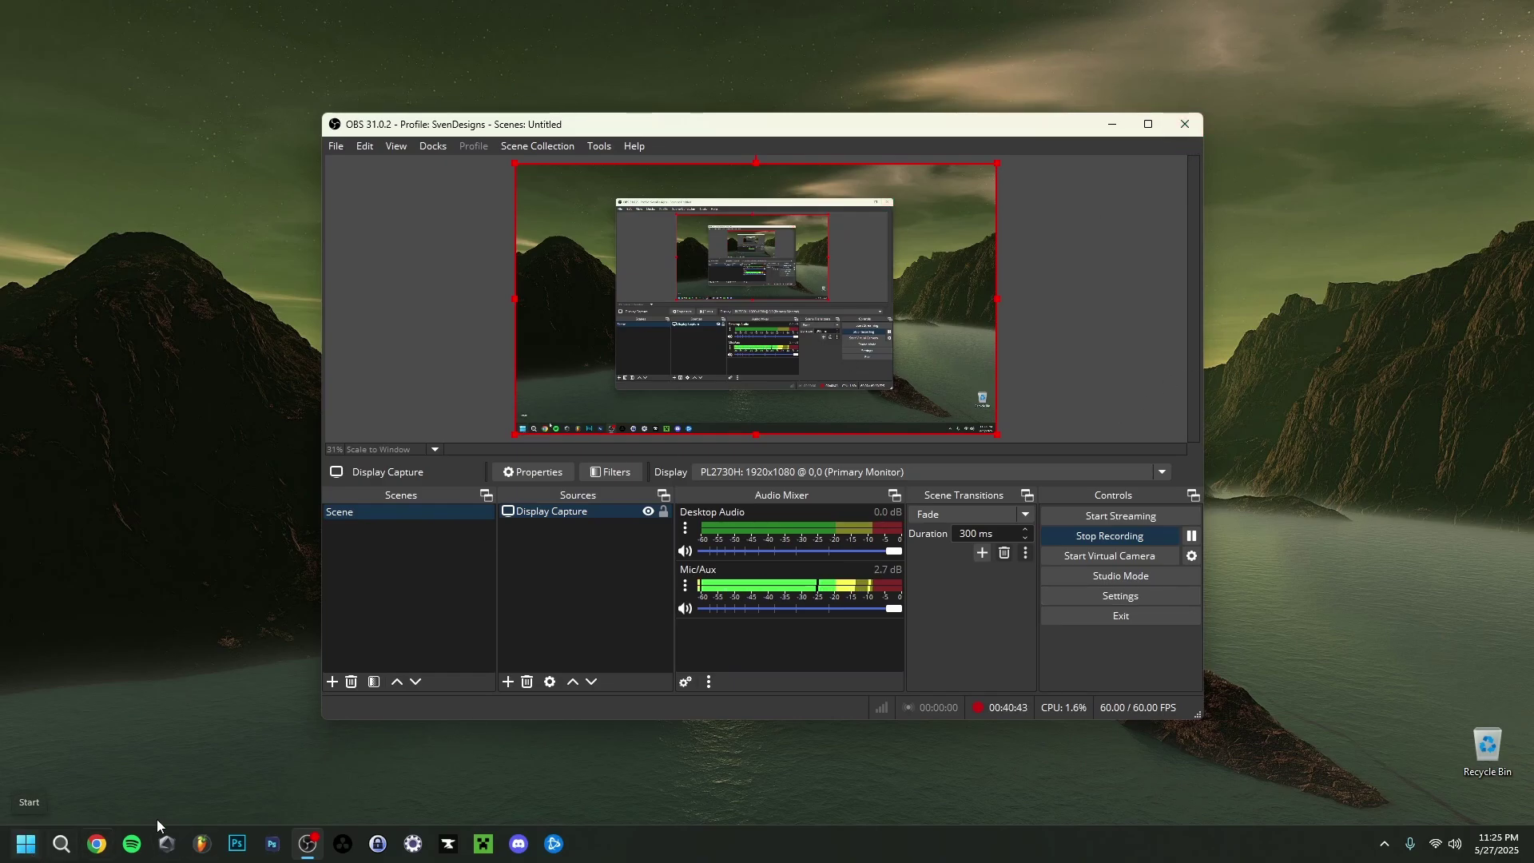
click(352, 807)
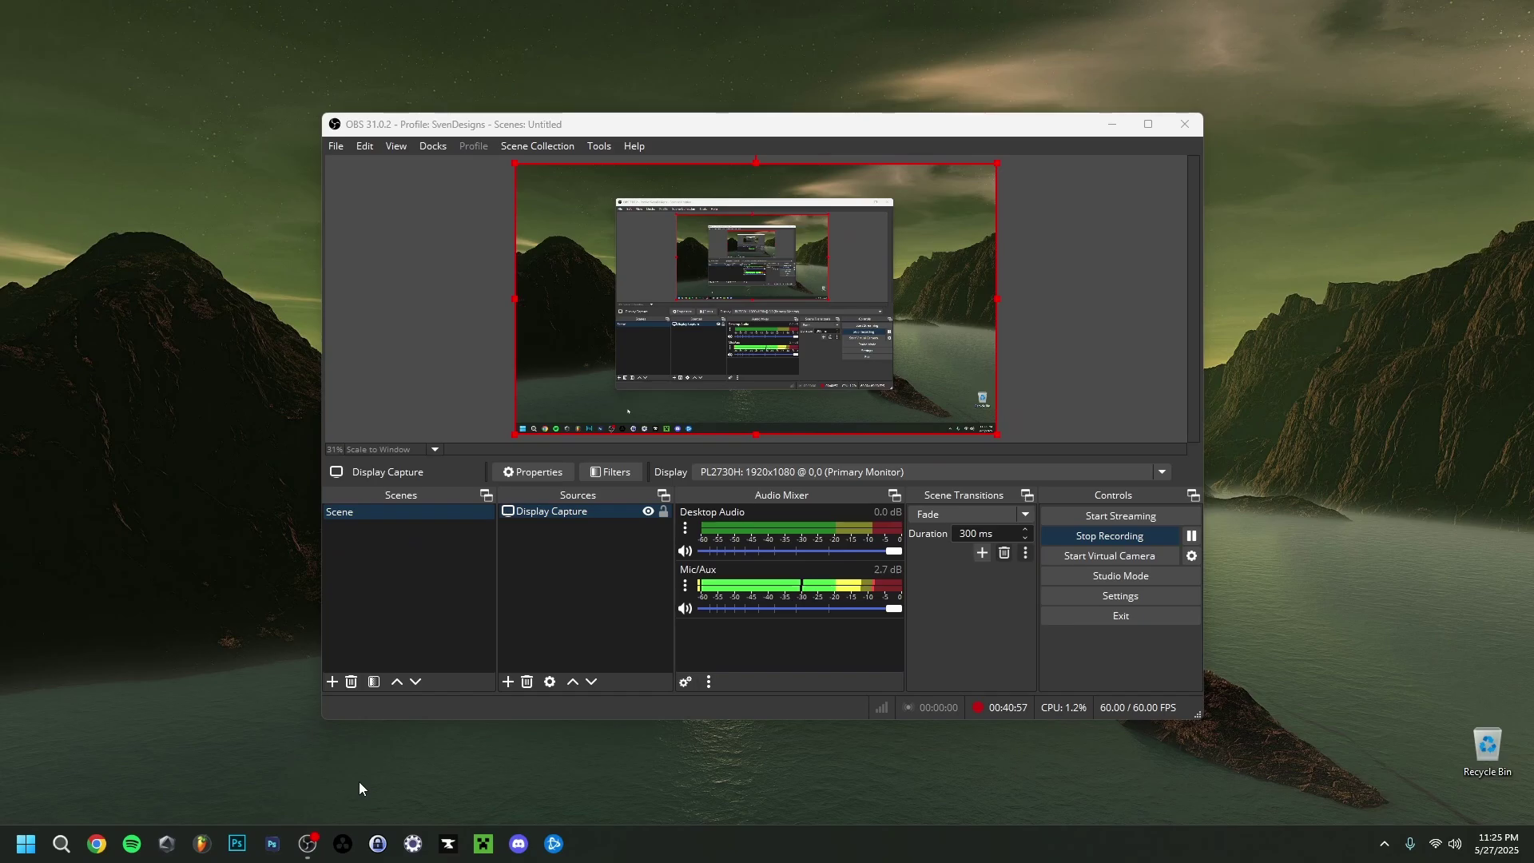